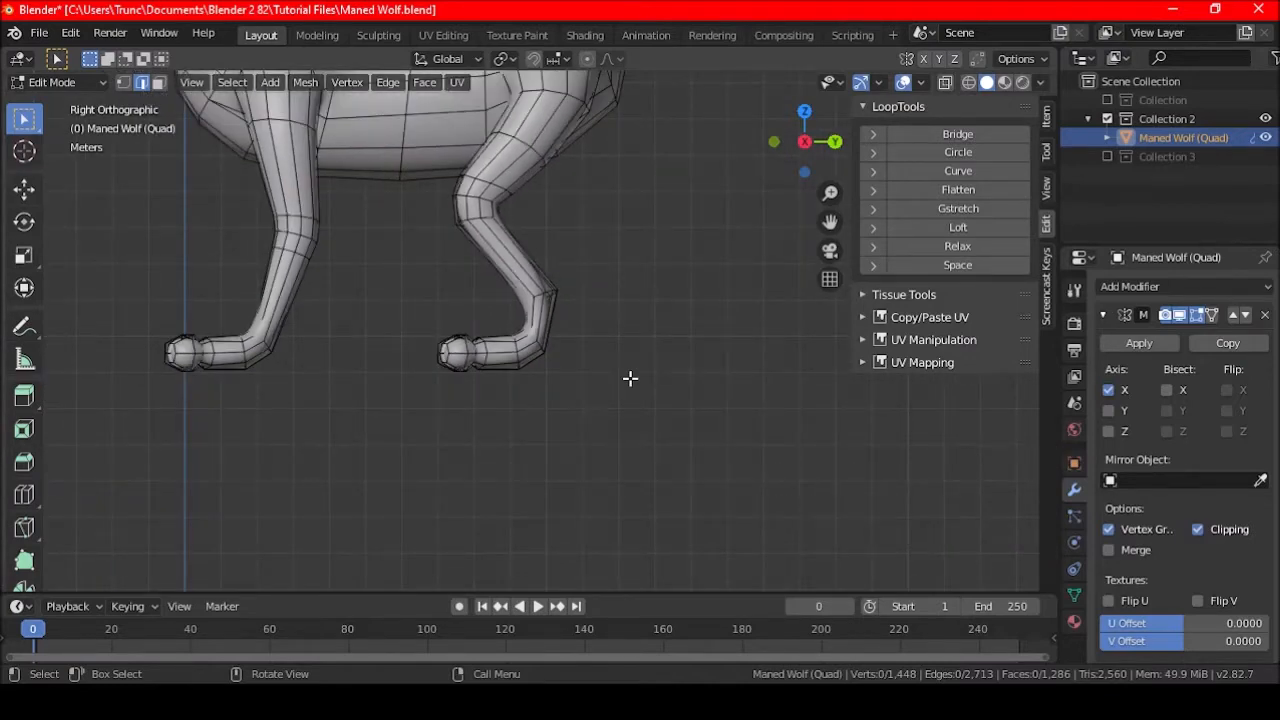
- Move the hock edge loop of the hind leg down about 0.72 m towards the foot
scroll(630, 378, "up", 5)
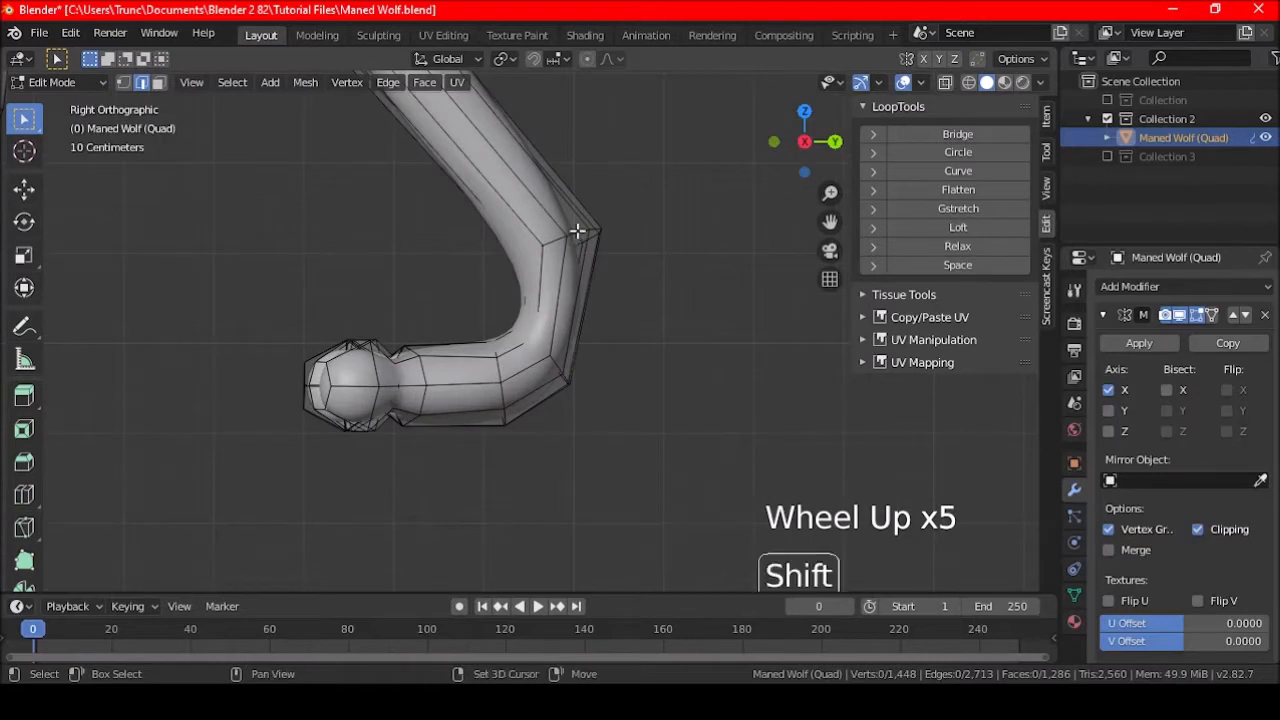
middle_click_drag(577, 231, 575, 389, "shift")
left_click(549, 395, "alt+shift")
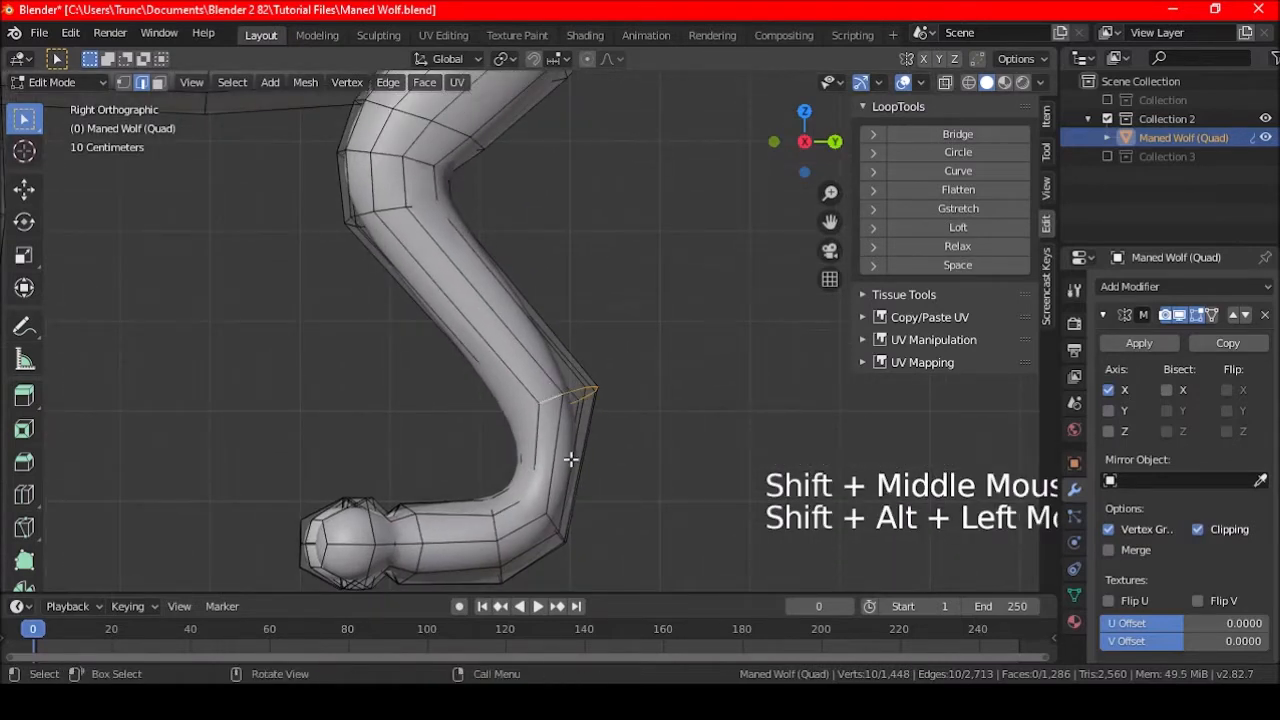
key("g")
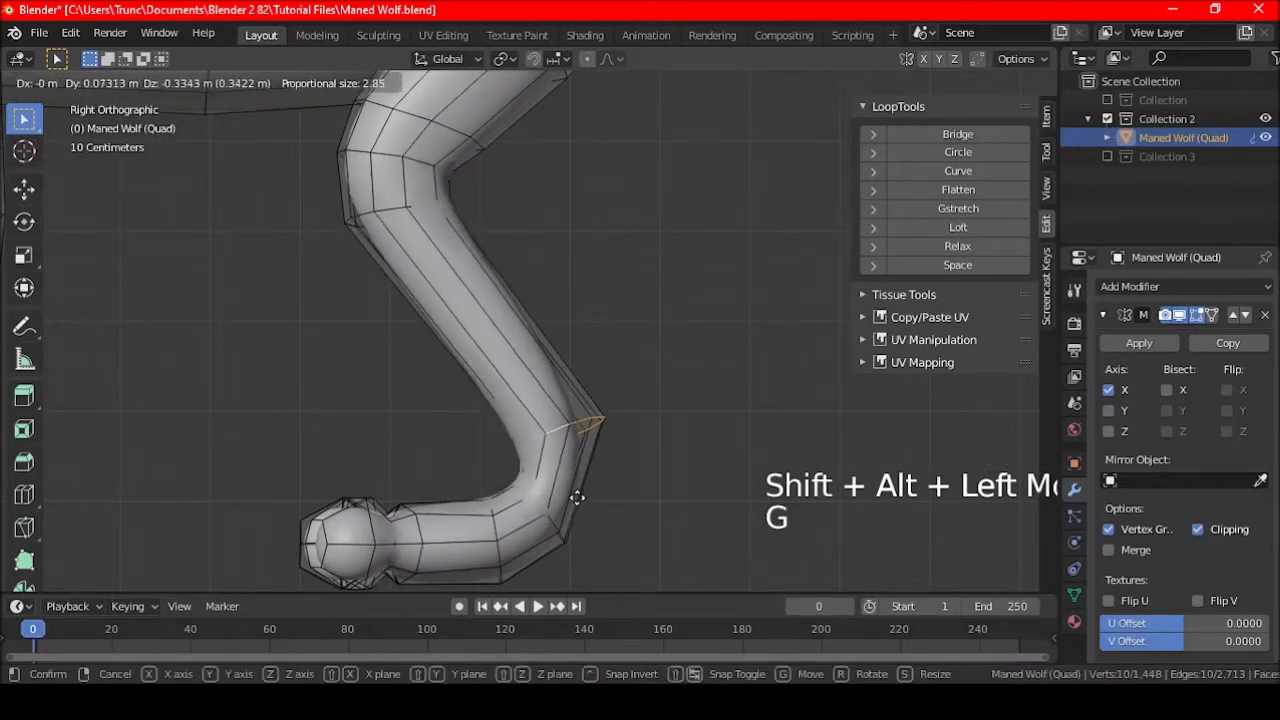
left_click(566, 524)
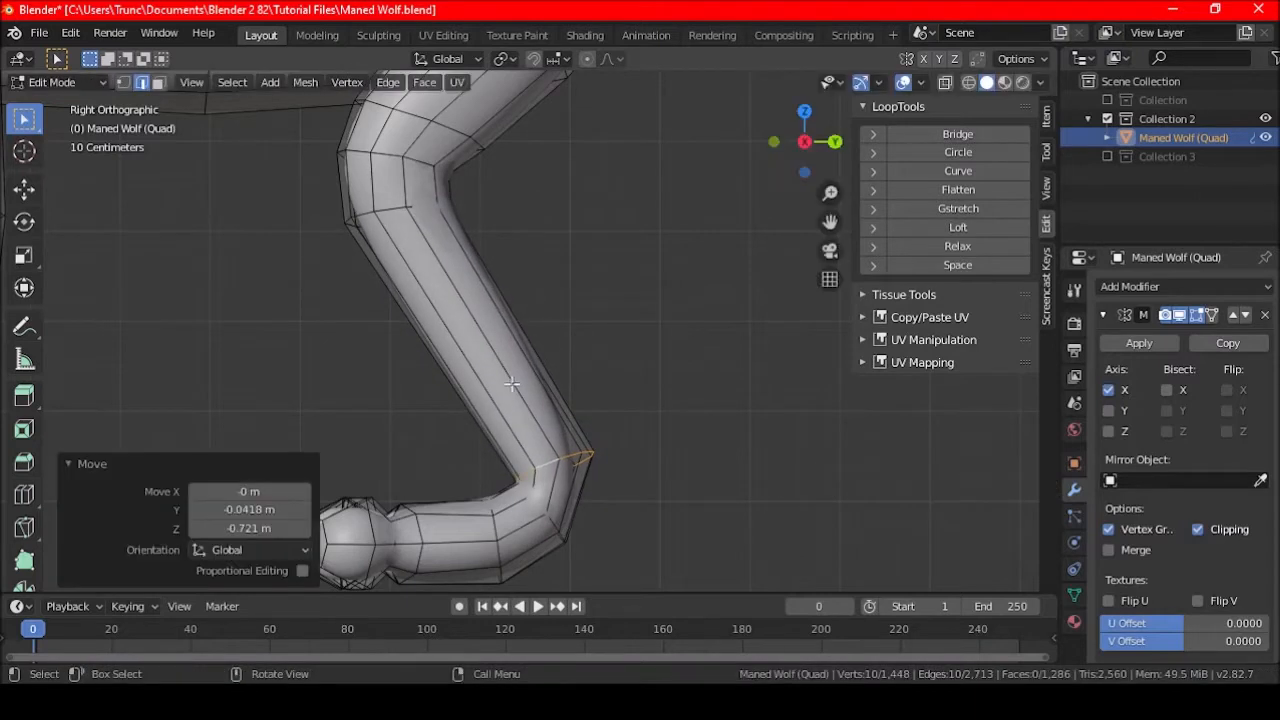
- Add one loop cut across the lower hind leg and move it about 0.88 m back and 0.45 m up
key("ctrl+r")
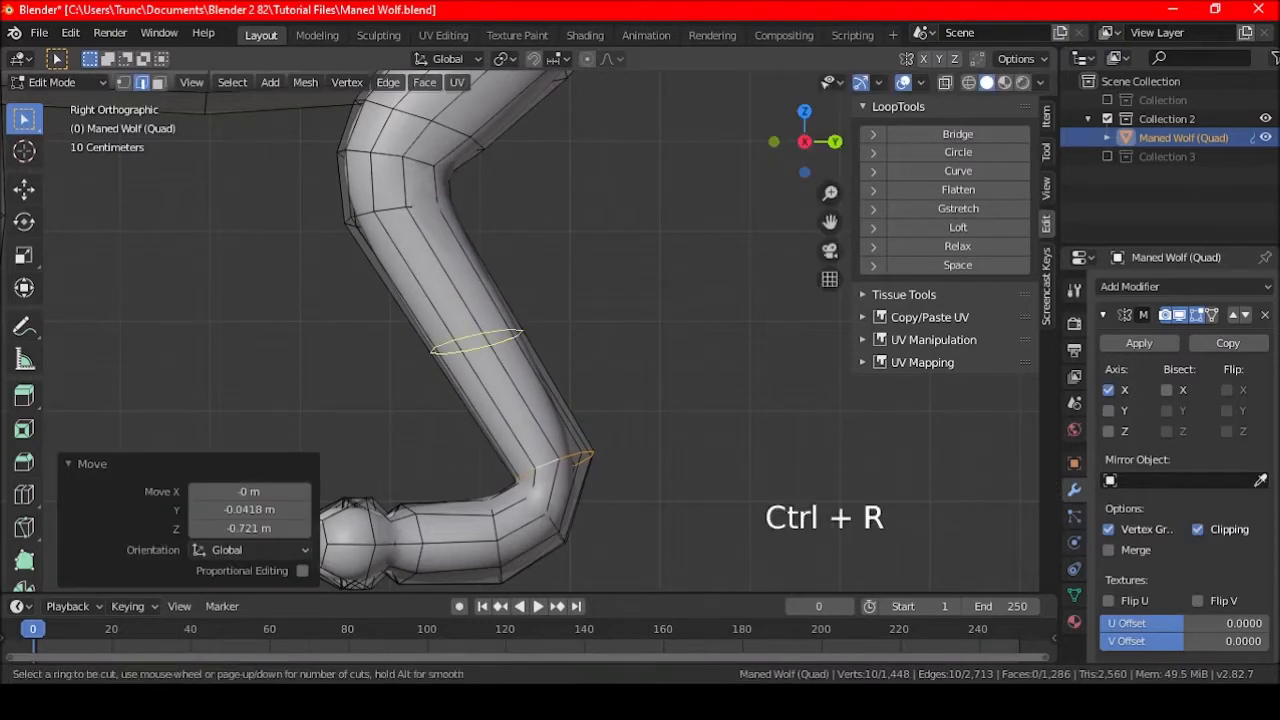
left_click(483, 352)
left_click(490, 362)
key("g")
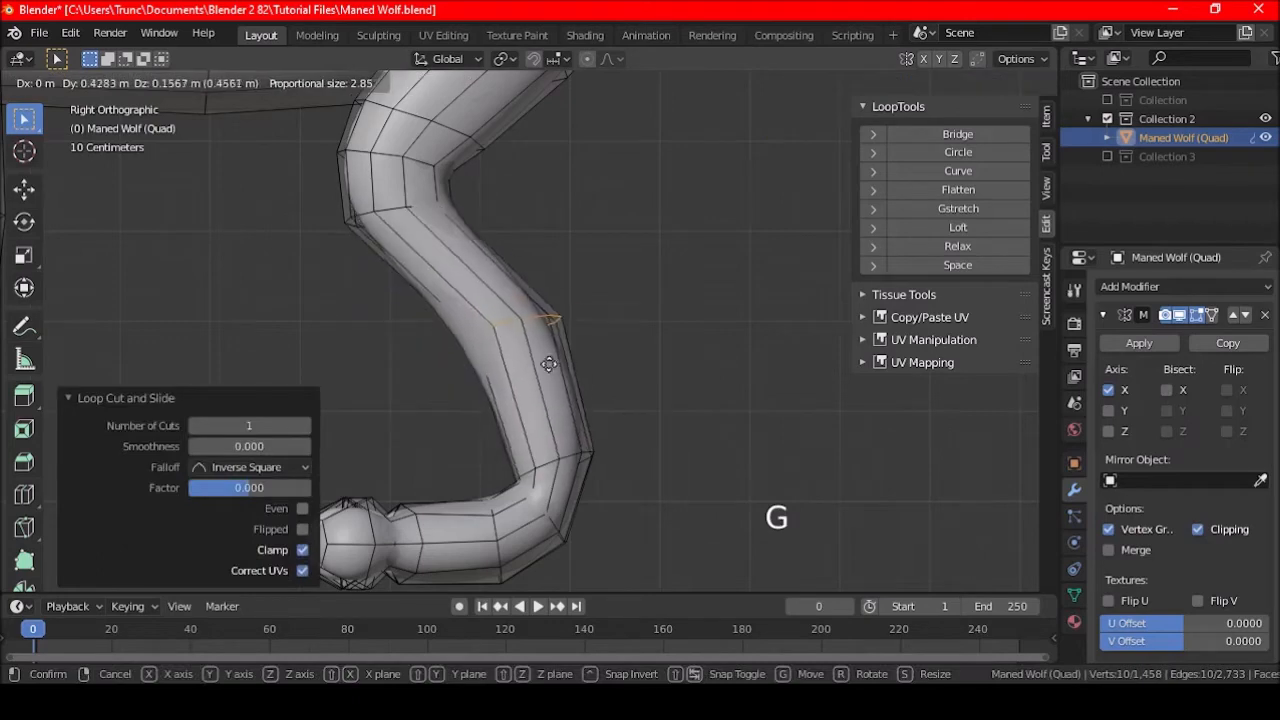
left_click(593, 387)
key("r")
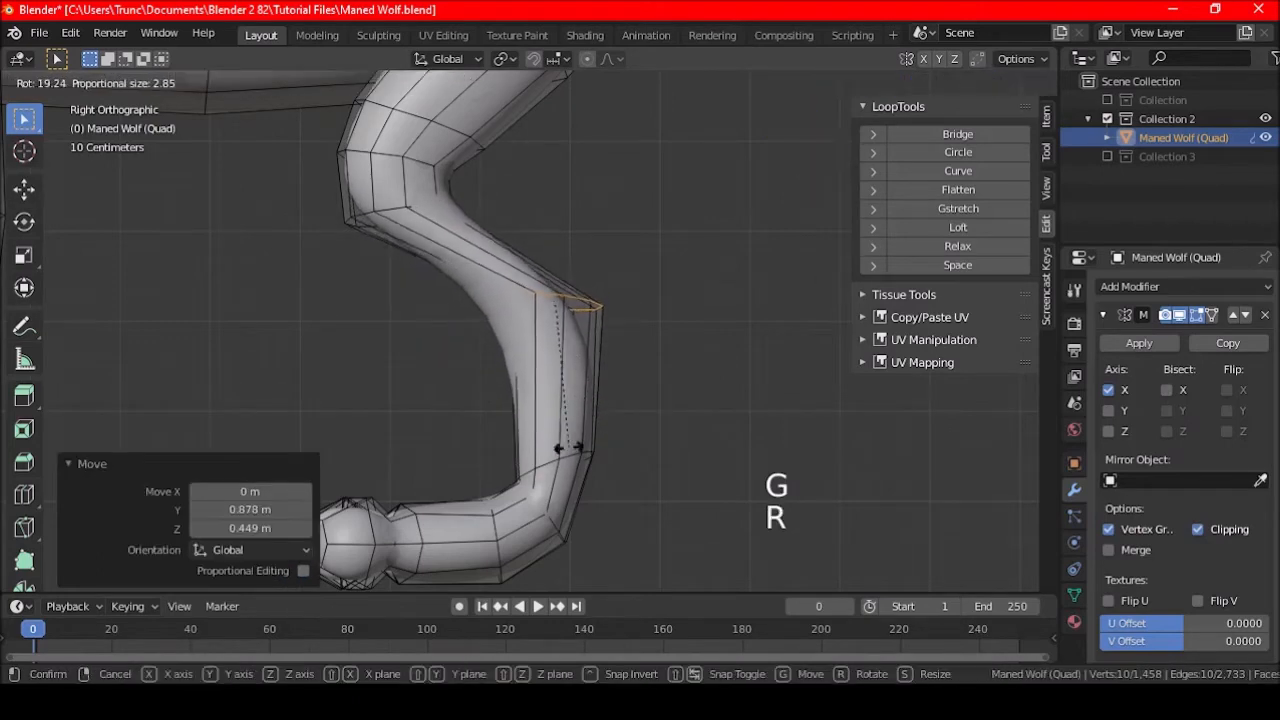
left_click(620, 390)
scroll(582, 399, "down", 1)
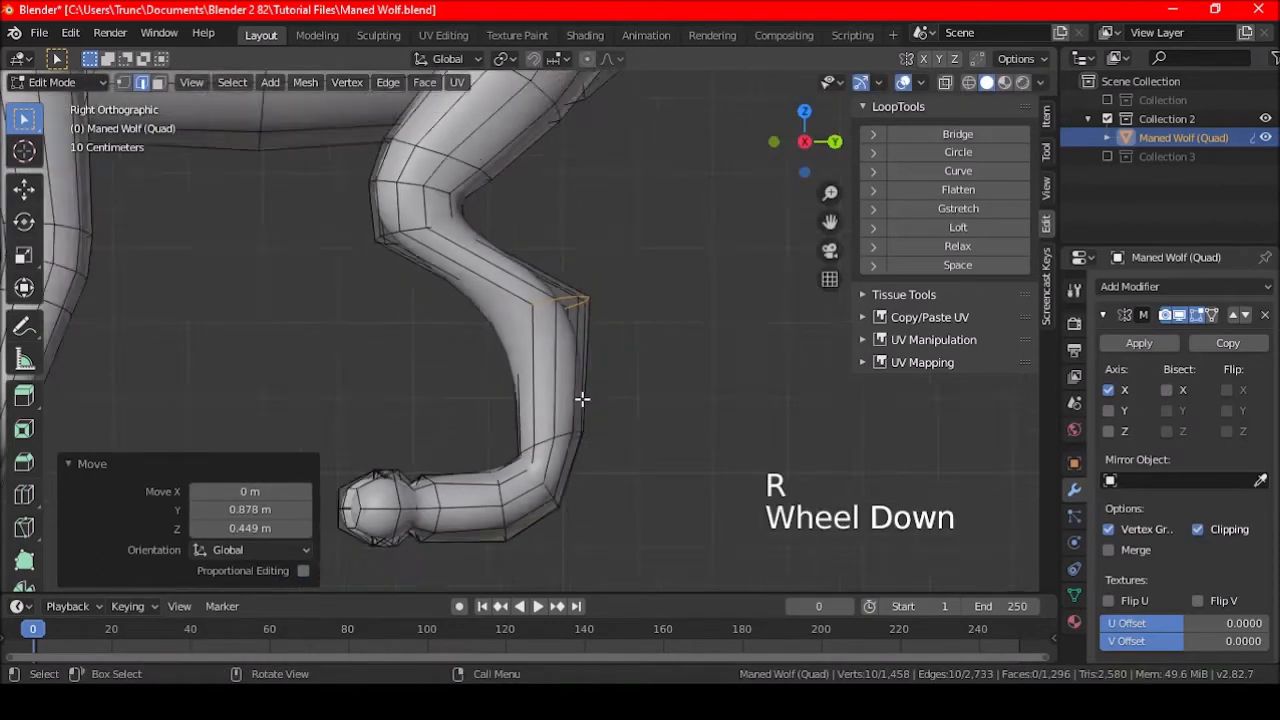
scroll(582, 399, "down", 4)
middle_click_drag(581, 449, 534, 431, "shift")
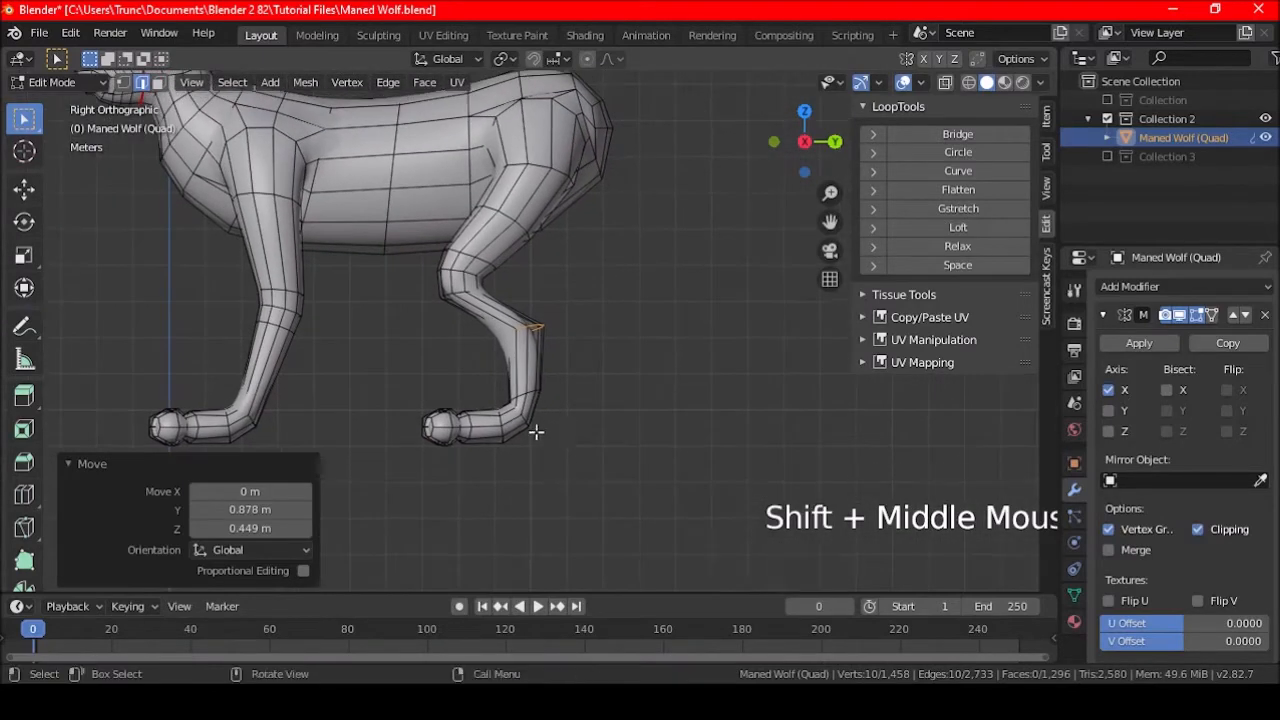
- Select the three edge loops around the hind knee and rotate them together by about -22.2° in the side view
scroll(535, 431, "up", 4)
key("a")
key("a")
key("a")
left_click(385, 227, "alt+shift")
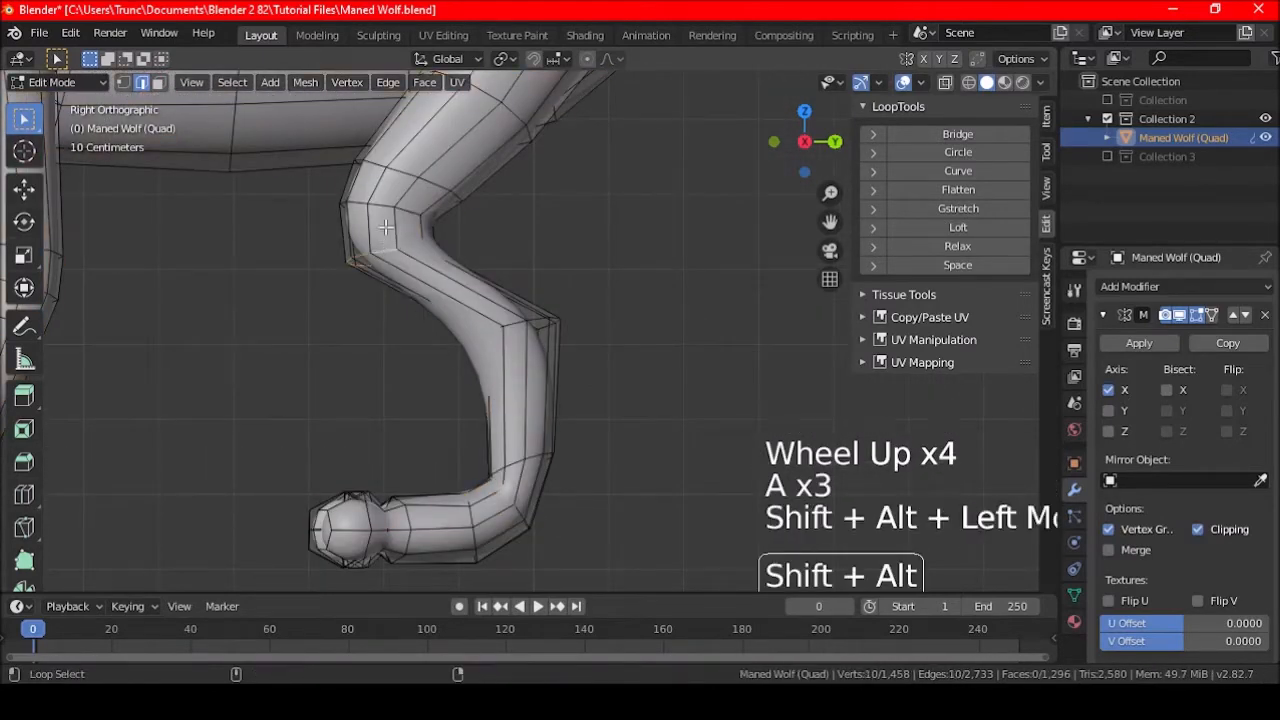
left_click(400, 177, "alt+shift")
key("r")
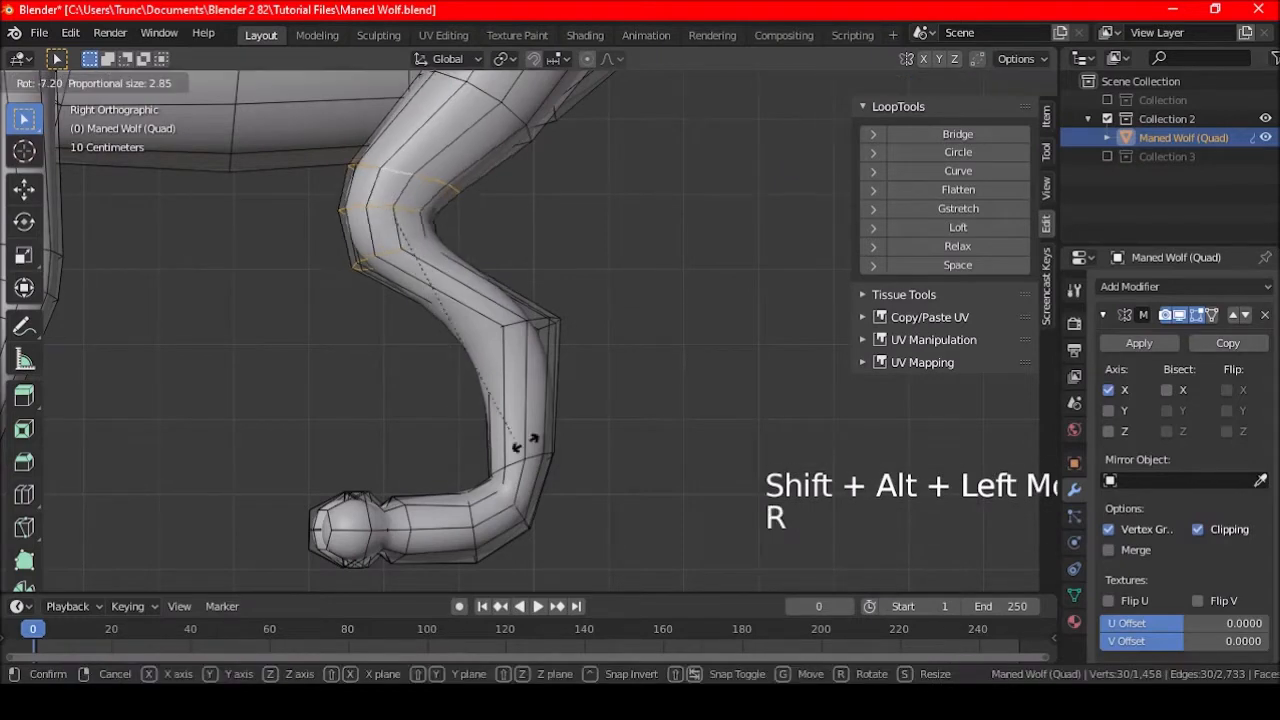
left_click(575, 403)
middle_click_drag(575, 403, 610, 503, "shift")
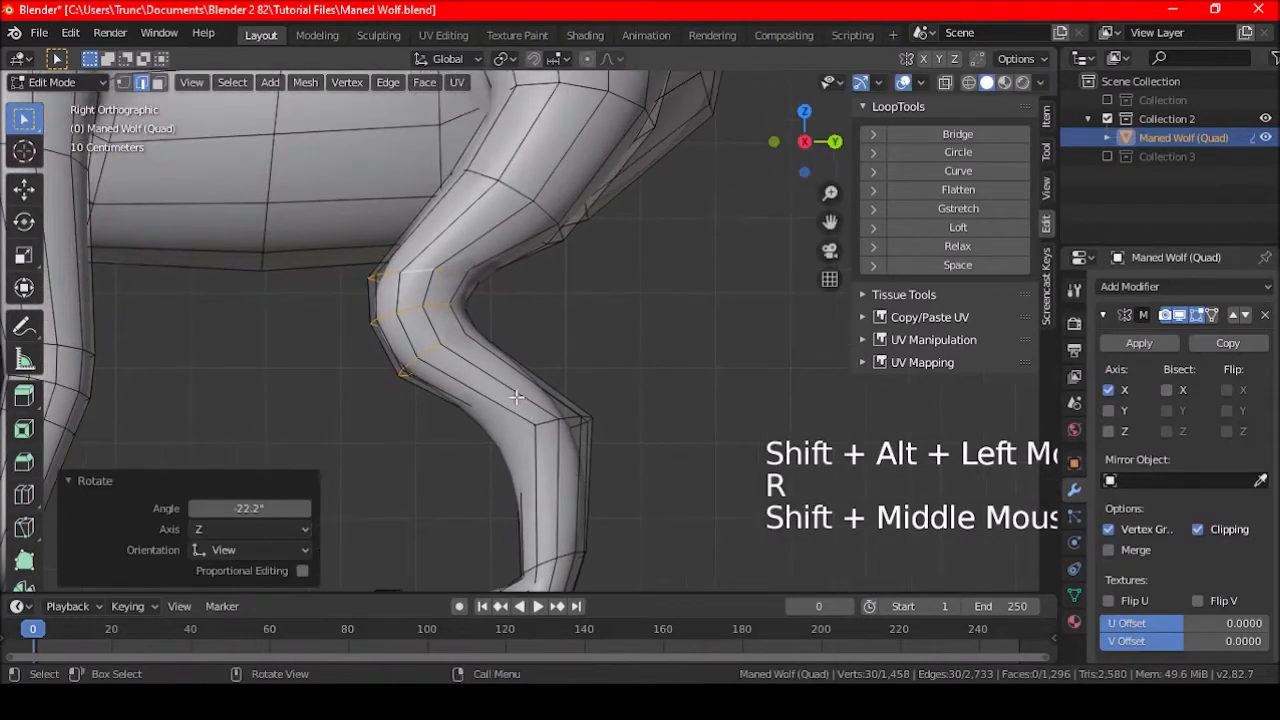
- Tilt only the uppermost hind-knee edge loop and reposition it to follow the thigh
key("a")
key("a")
key("a")
left_click(420, 271, "alt+shift")
key("r")
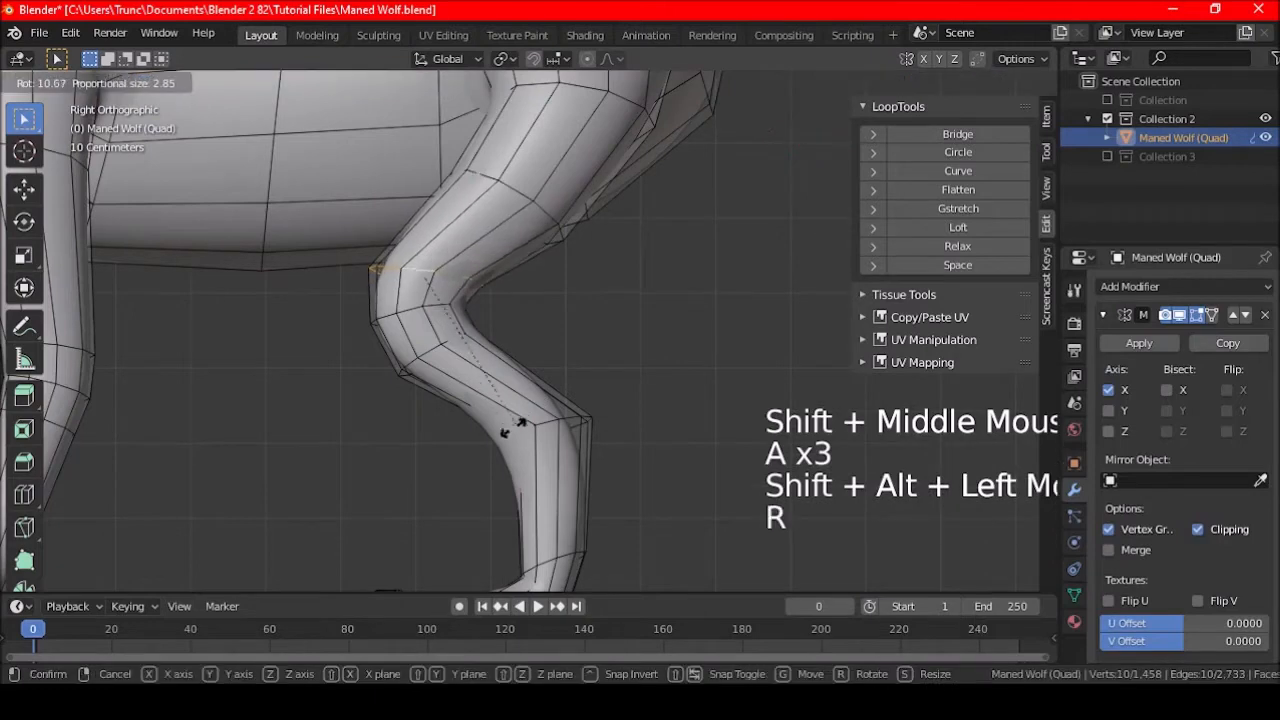
key("g")
key("a")
key("a")
key("a")
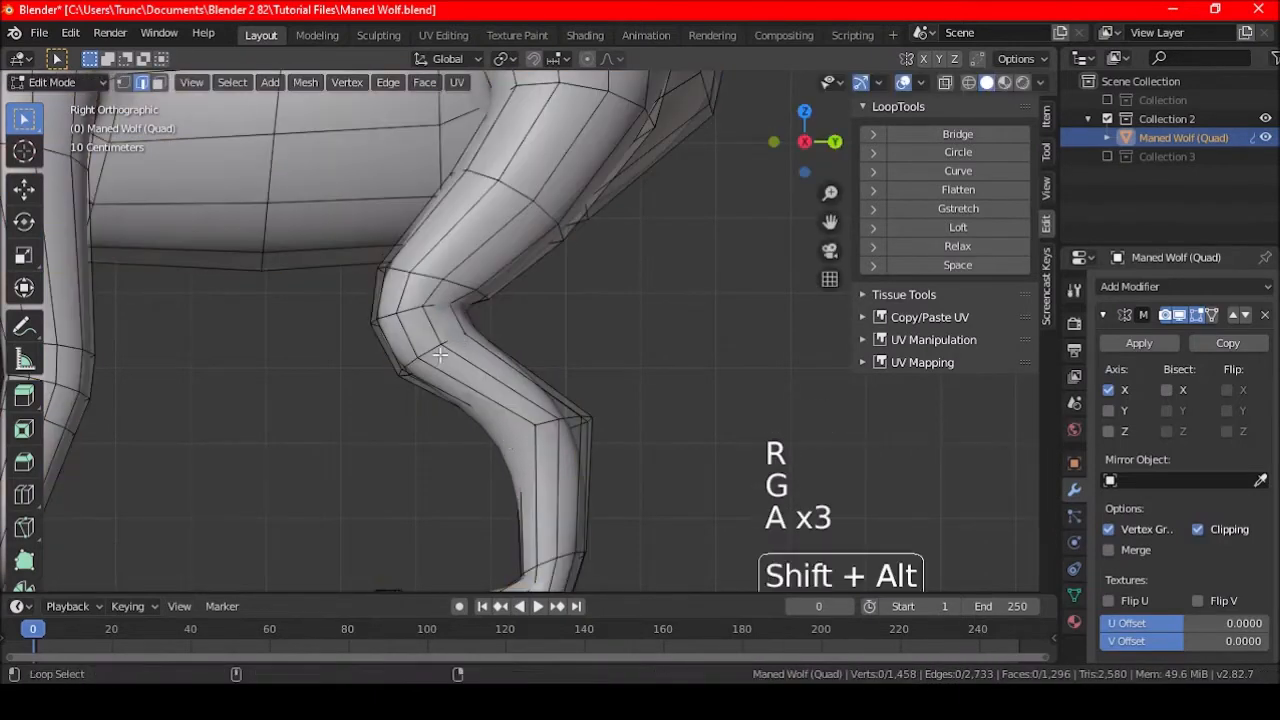
- Rotate the lowest hind-knee edge loop to follow the shin and shift it slightly
left_click(427, 351, "alt+shift")
key("r")
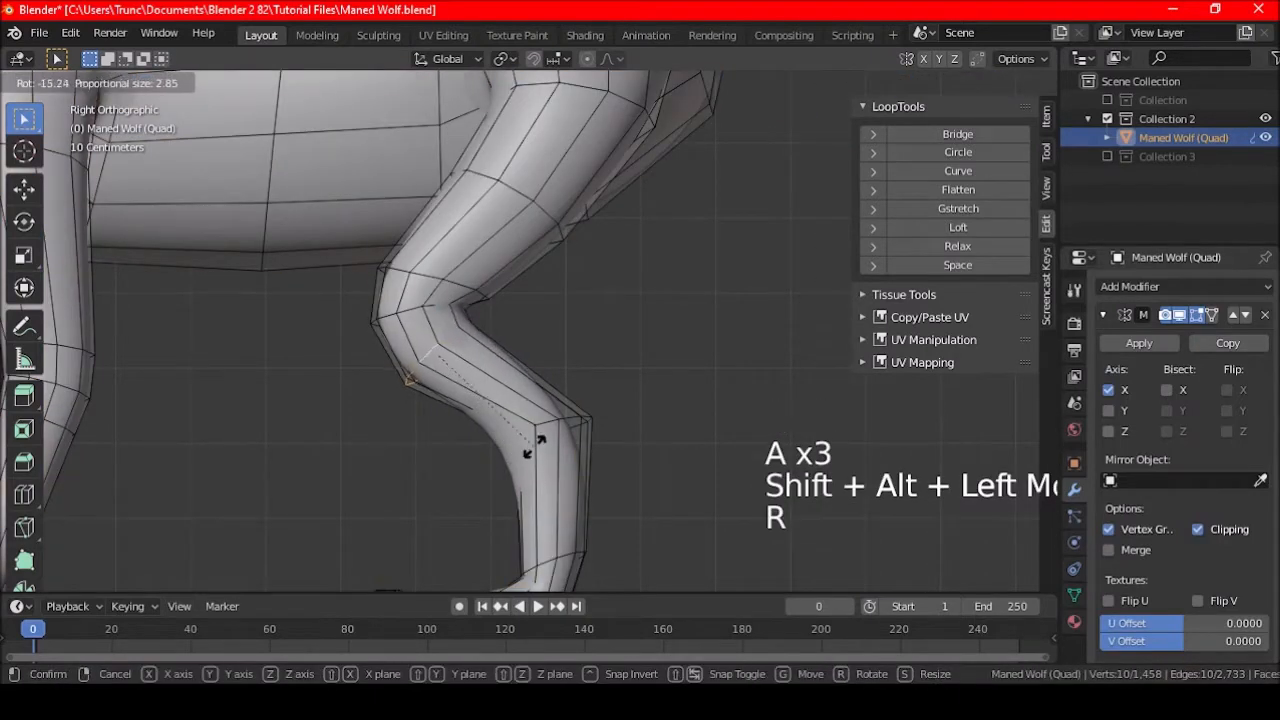
left_click(534, 446)
key("g")
left_click(540, 441)
key("a")
key("a")
key("a")
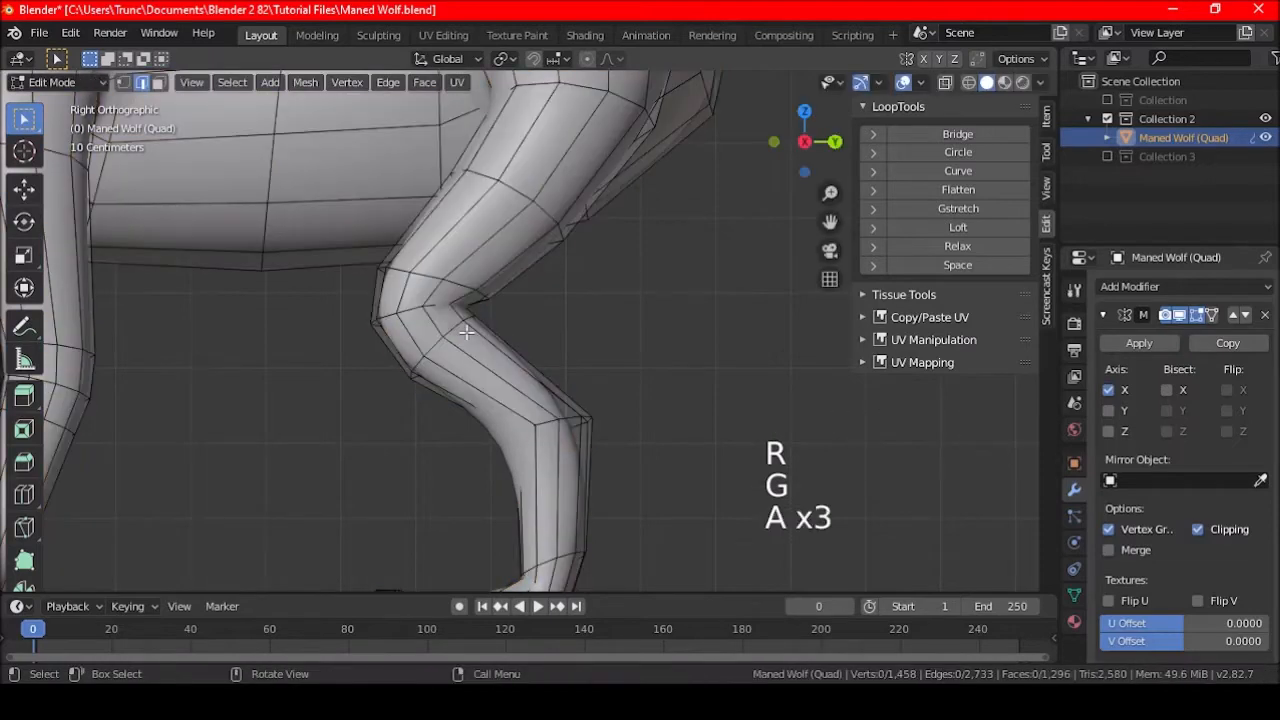
- Select the three hind-knee edge loops and round them with the LoopTools Circle operation
left_click(425, 277, "ctrl+alt+shift")
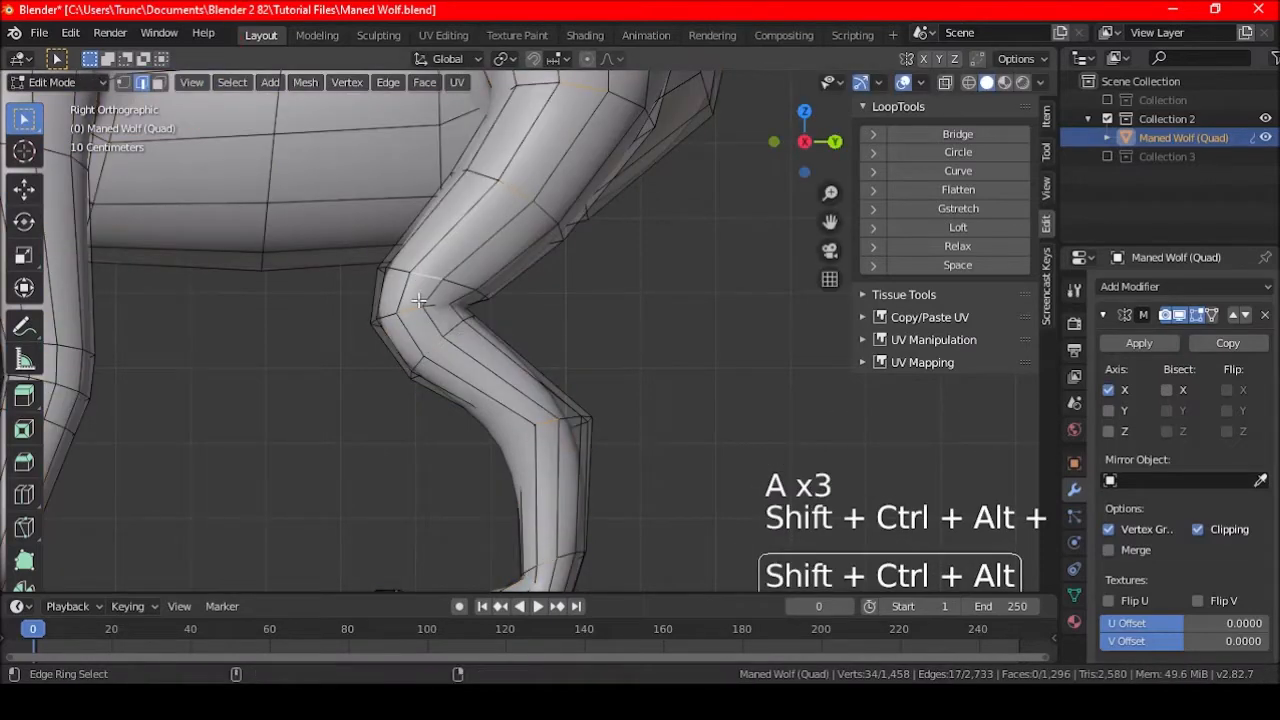
key("ctrl+z")
left_click(414, 309, "alt+shift")
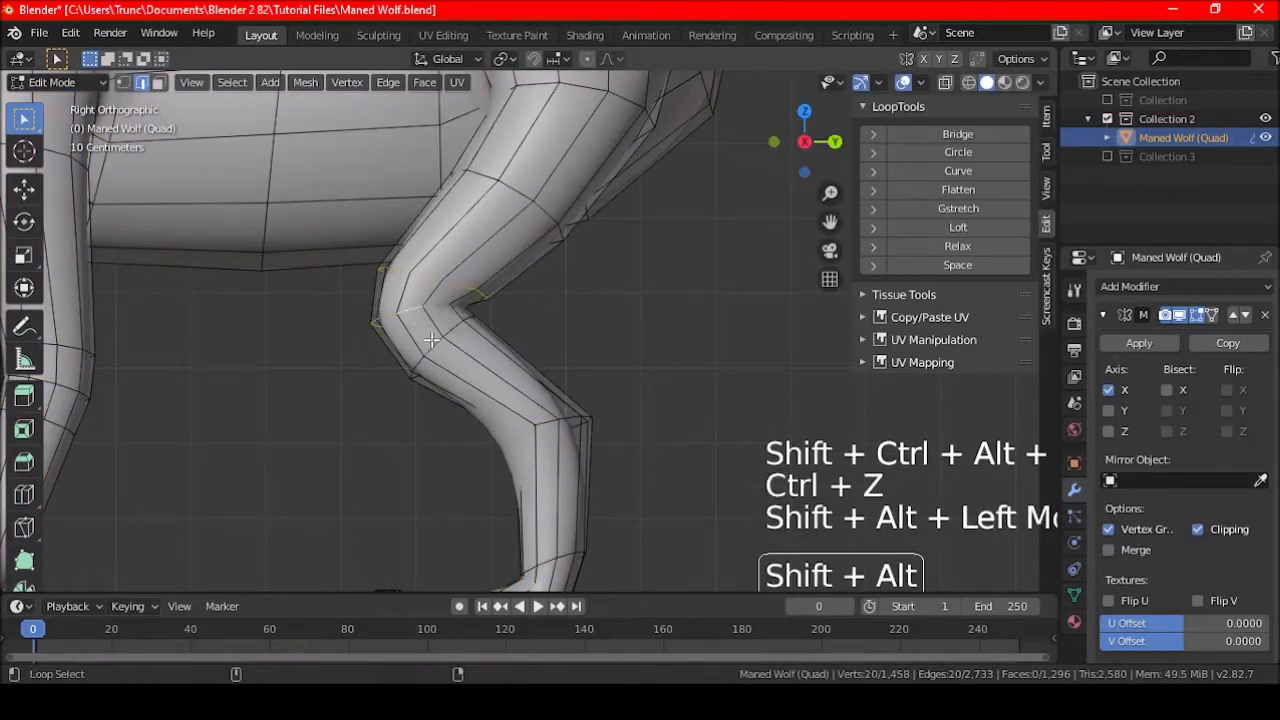
left_click(908, 155)
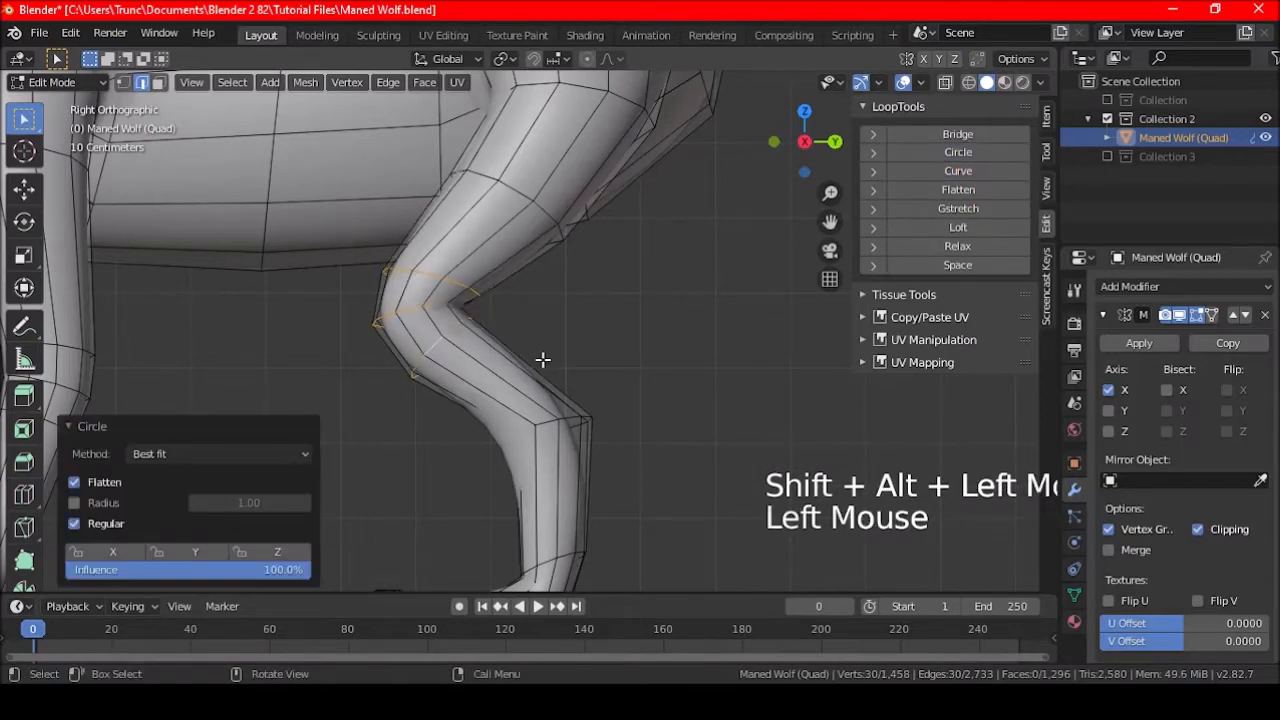
key("a")
key("a")
key("a")
- Move the lower thigh edge loop of the hind leg slightly forward and up in the side view
middle_click_drag(545, 370, 597, 337, "shift")
scroll(580, 325, "up", 1)
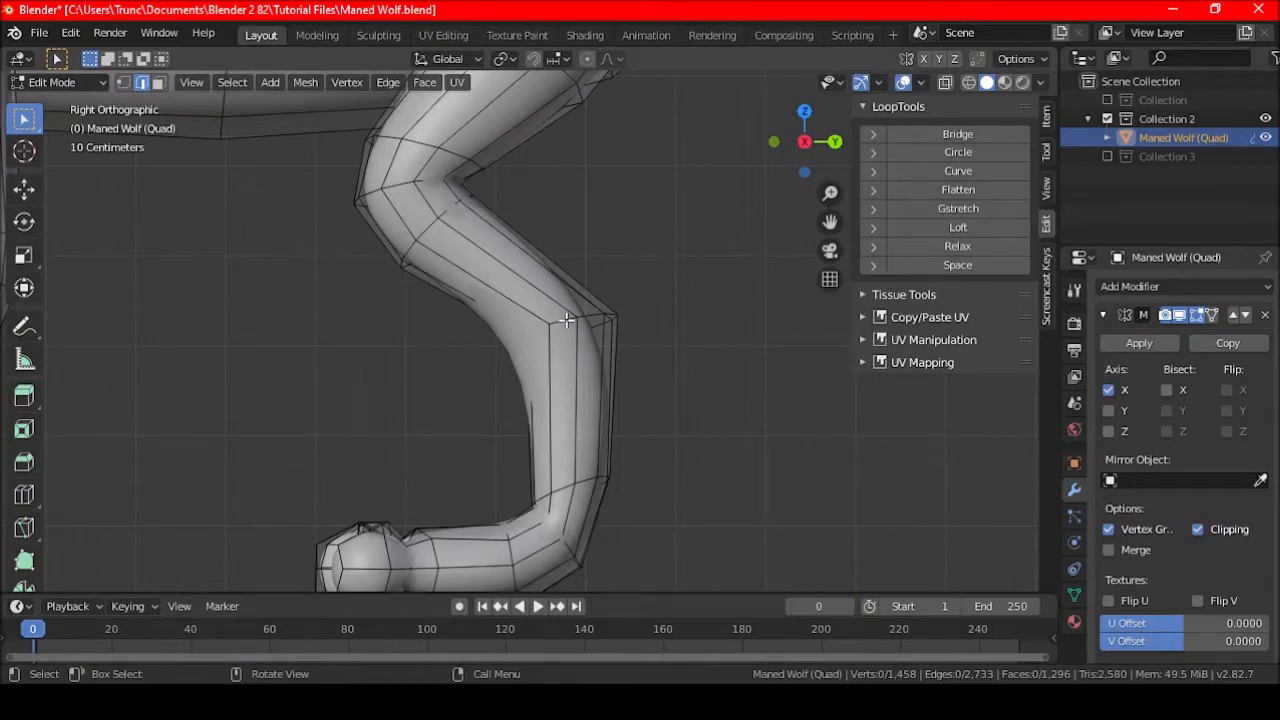
scroll(557, 316, "down", 4)
middle_click_drag(557, 316, 575, 370, "shift")
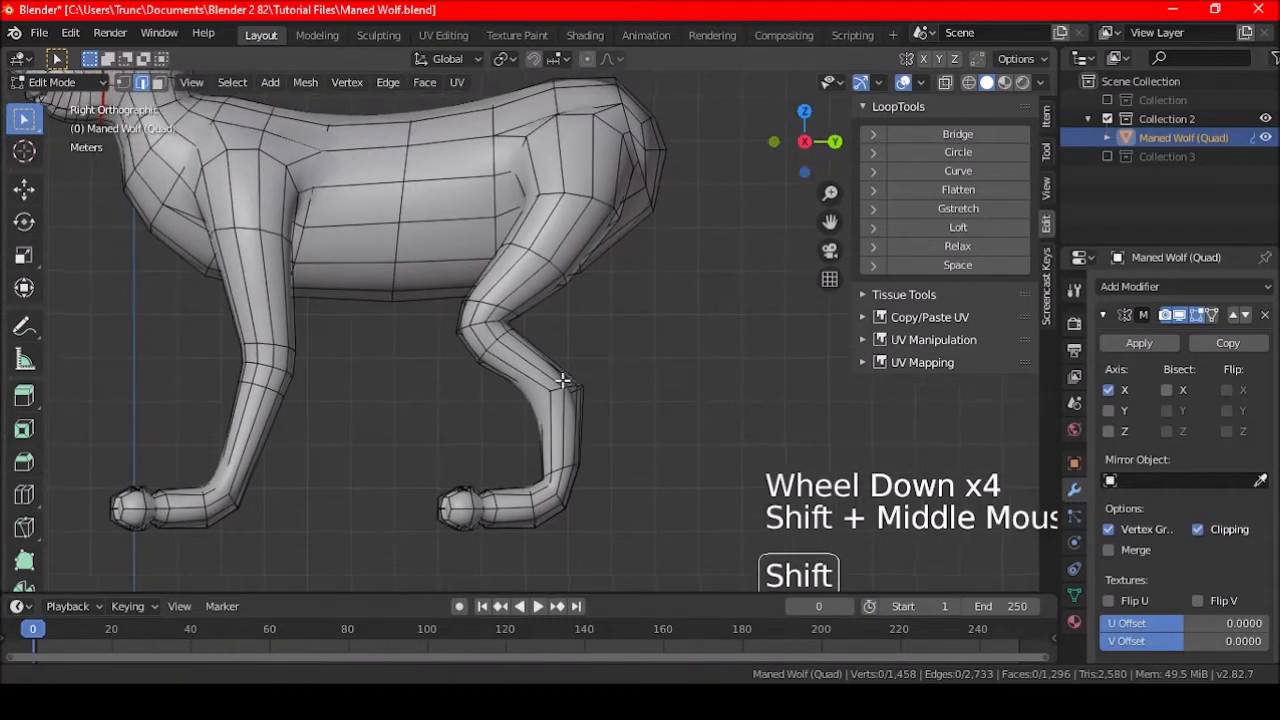
scroll(579, 289, "up", 2)
middle_click_drag(579, 289, 598, 413, "shift")
left_click(598, 413, "alt+shift")
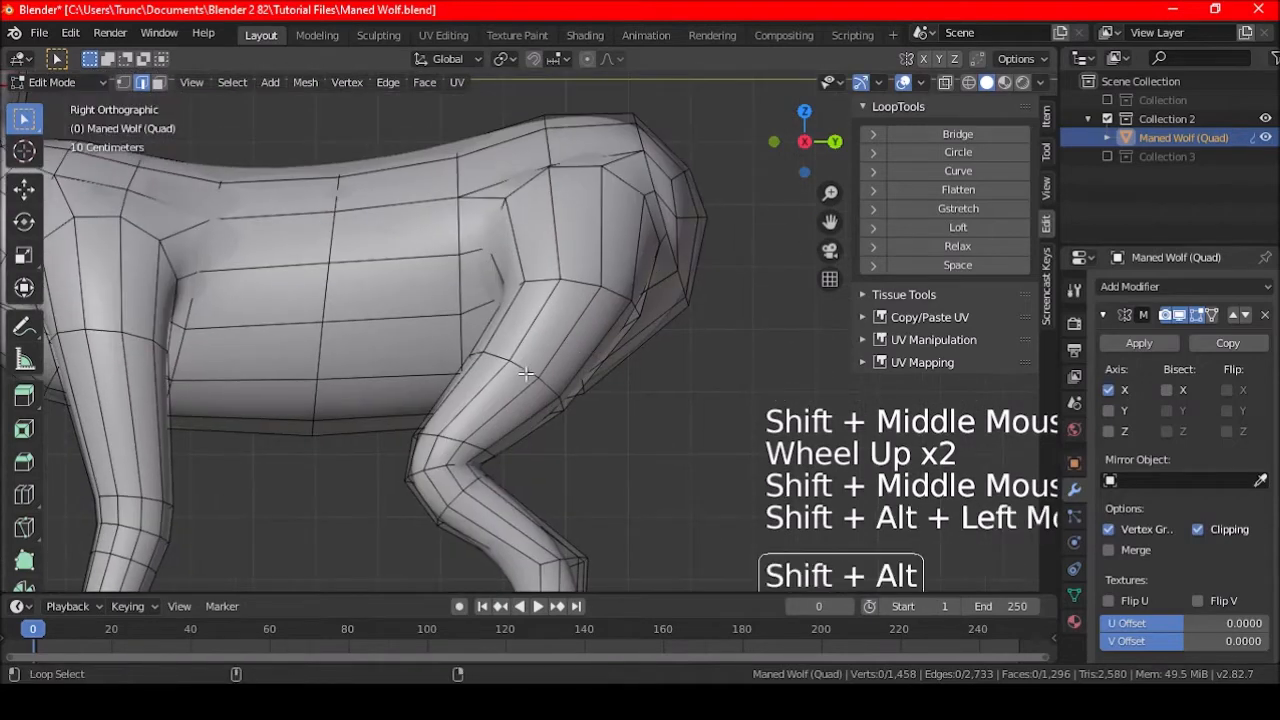
key("g")
left_click(586, 403)
key("a")
key("a")
key("a")
- Move the upper thigh edge loop about 0.44 m forward and 0.15 m up, tilt it, and nudge it about 0.06 m back and up
left_click(624, 402, "alt+shift")
key("g")
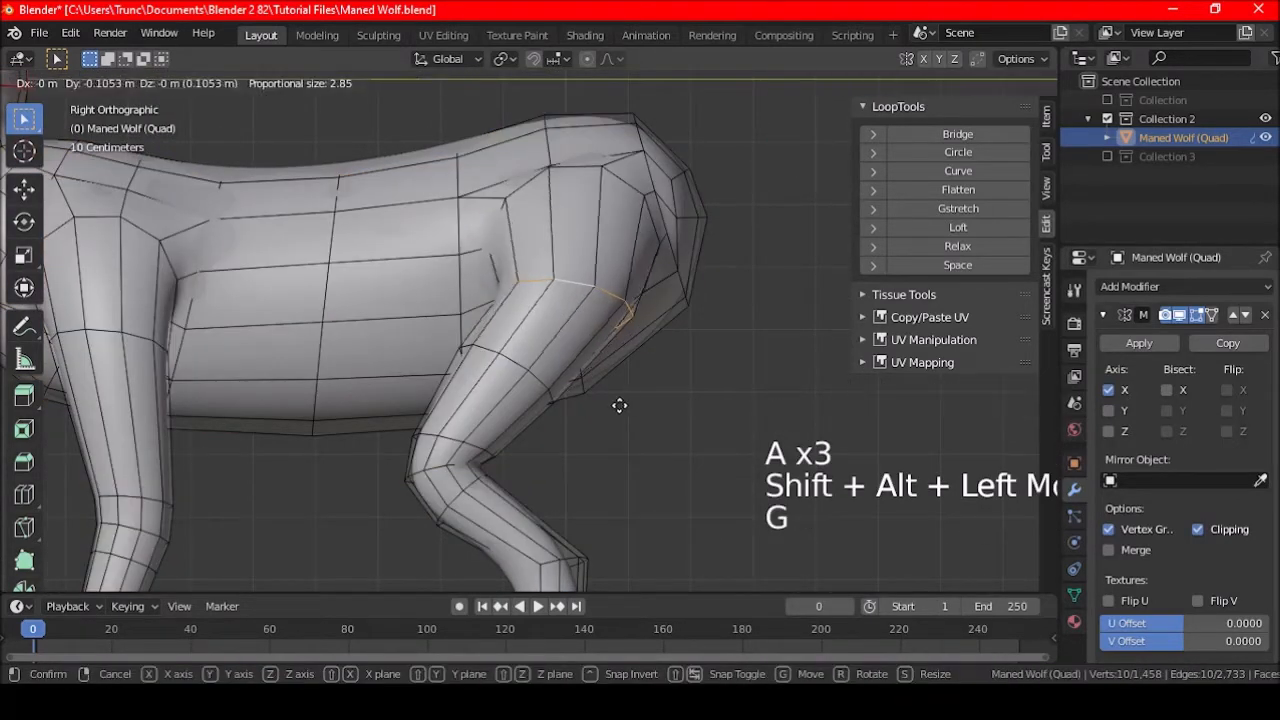
left_click(600, 395)
key("r")
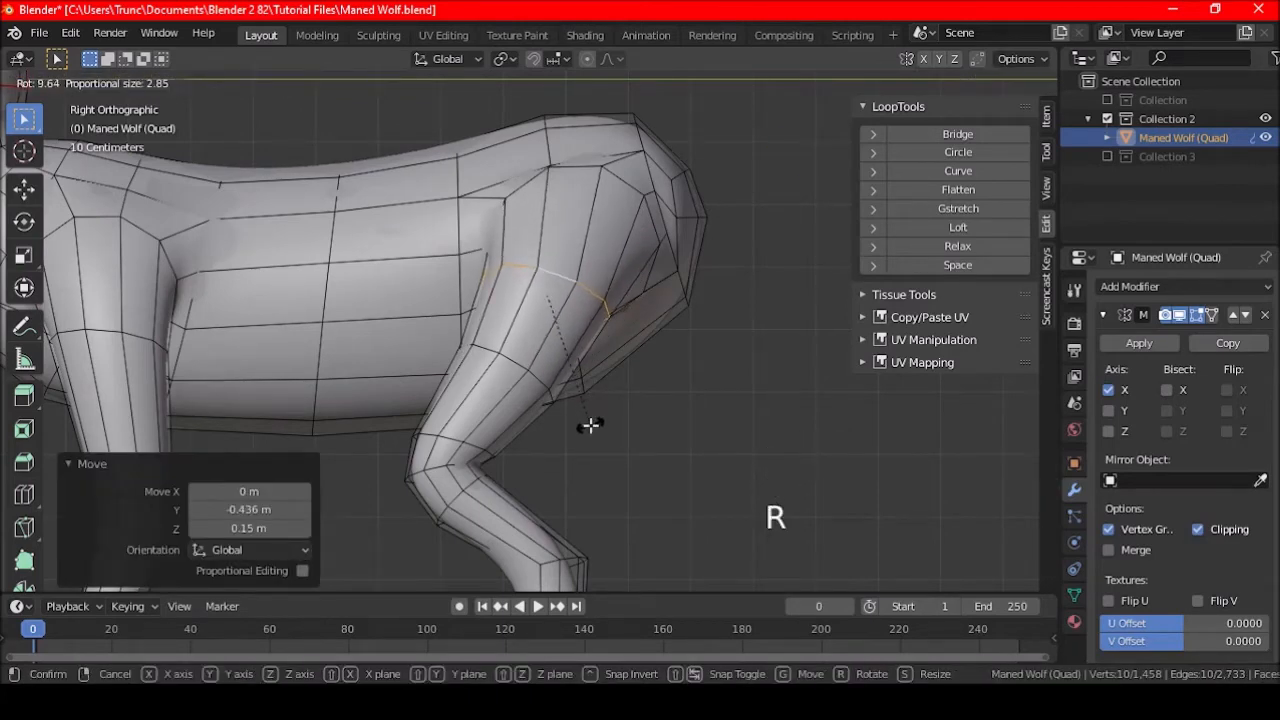
left_click(590, 426)
key("g")
left_click(597, 419)
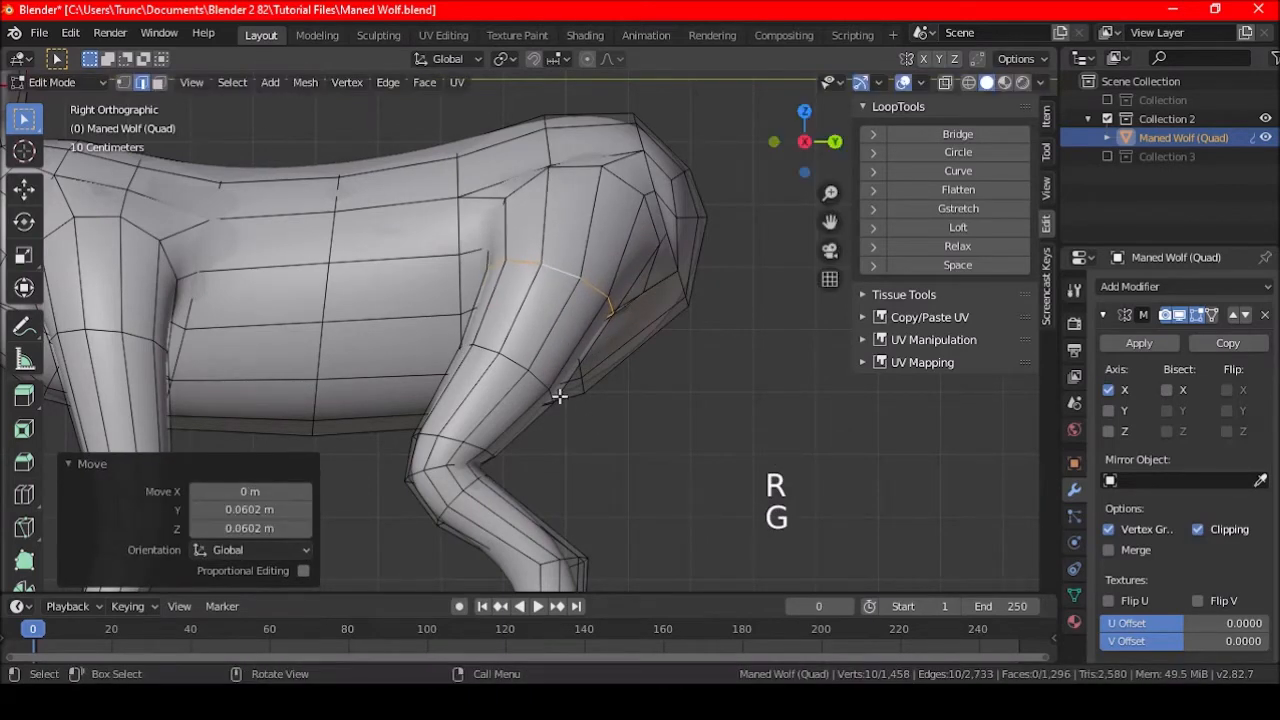
- Add the lower thigh edge loop to the selection and move both thigh loops about 0.23 m forward
left_click(645, 417, "alt+shift")
key("g")
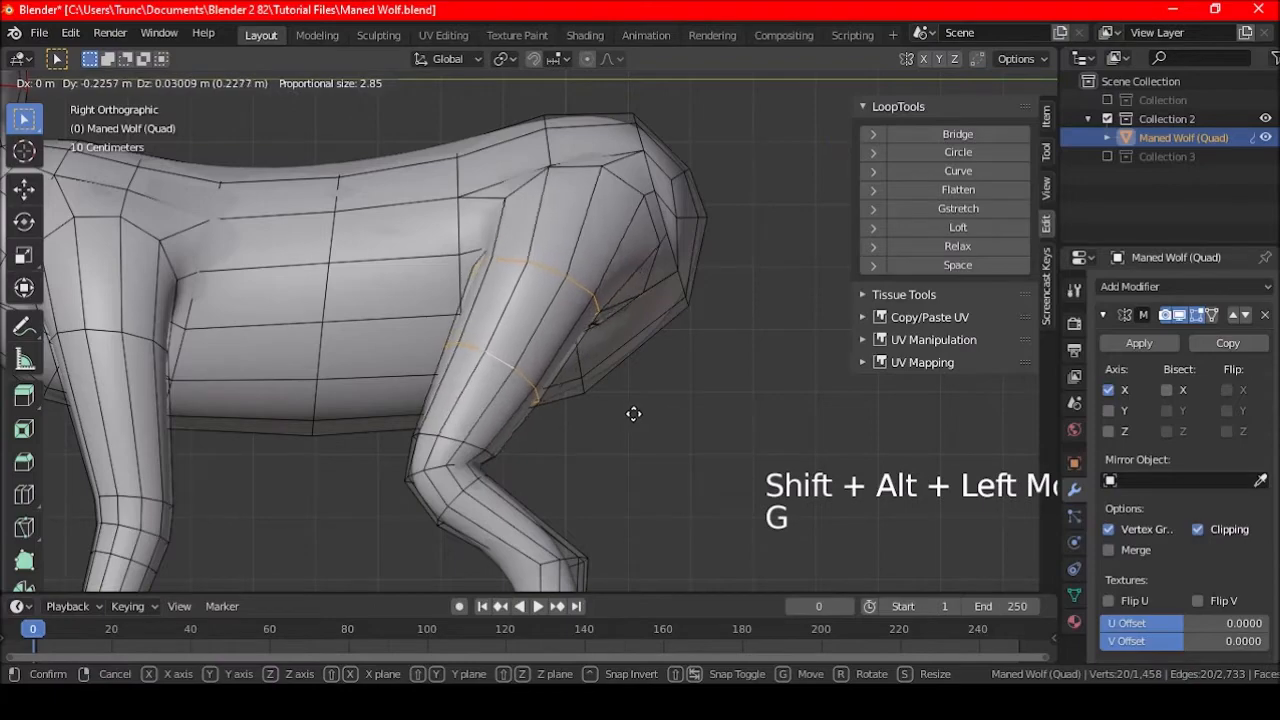
left_click(634, 416)
key("a")
key("a")
key("a")
- In the back view, move the upper thigh edge loop about 0.24 m inward towards the body
middle_click_drag(609, 391, 632, 323)
left_click(570, 252, "alt+shift")
key("ctrl+KP_1")
middle_click_drag(666, 386, 563, 377, "shift")
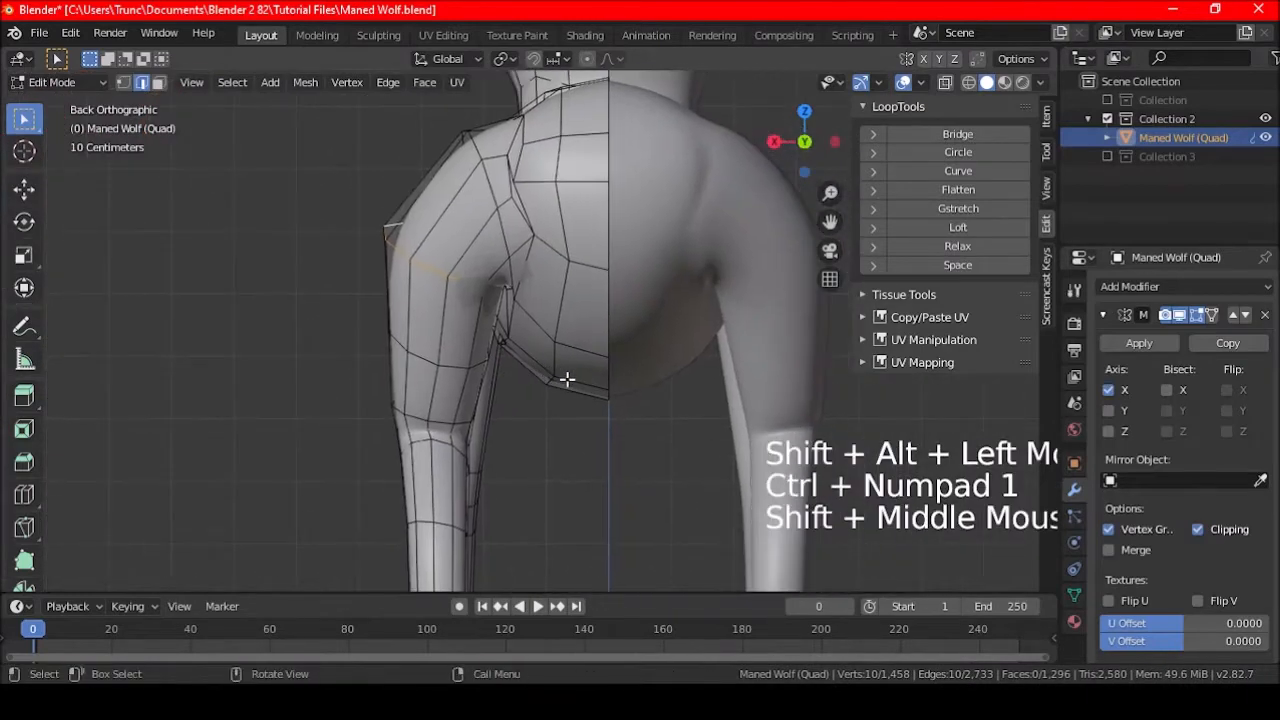
key("g")
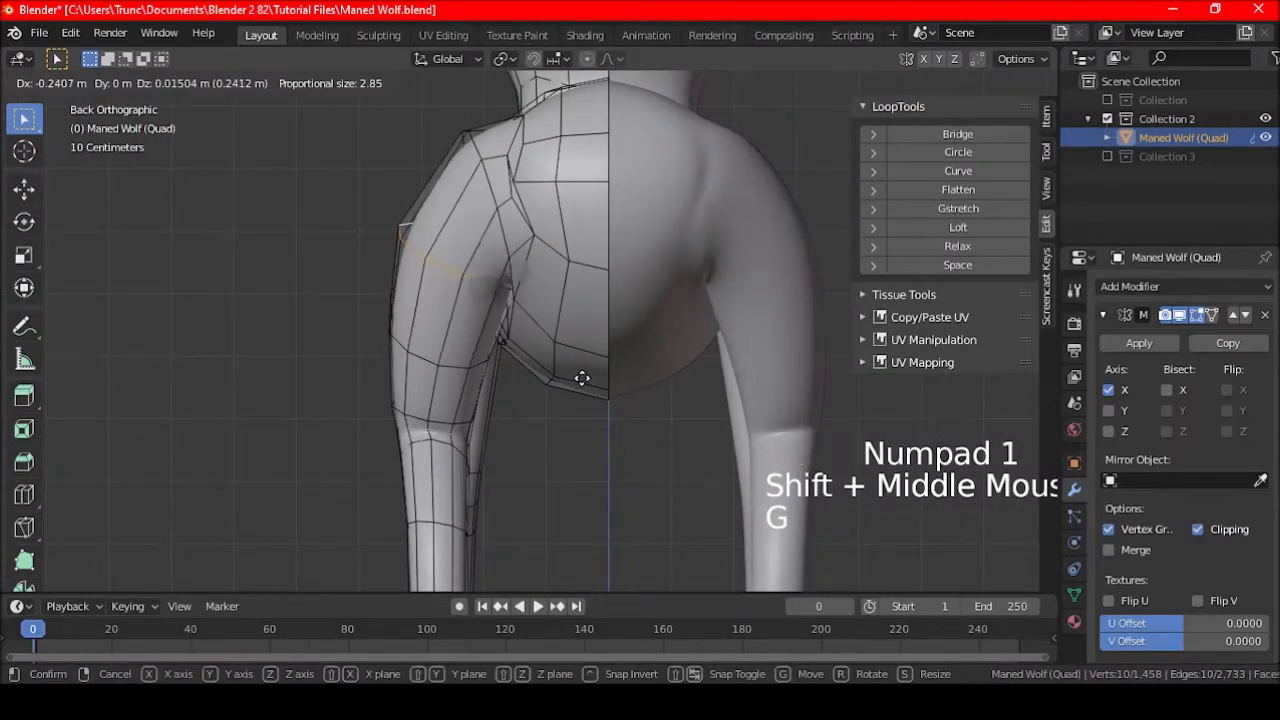
left_click(581, 378)
key("a")
key("a")
key("a")
- In vertex selection mode, move the two rump vertices next to the thigh towards the rump's centre
middle_click_drag(583, 377, 620, 408, "shift")
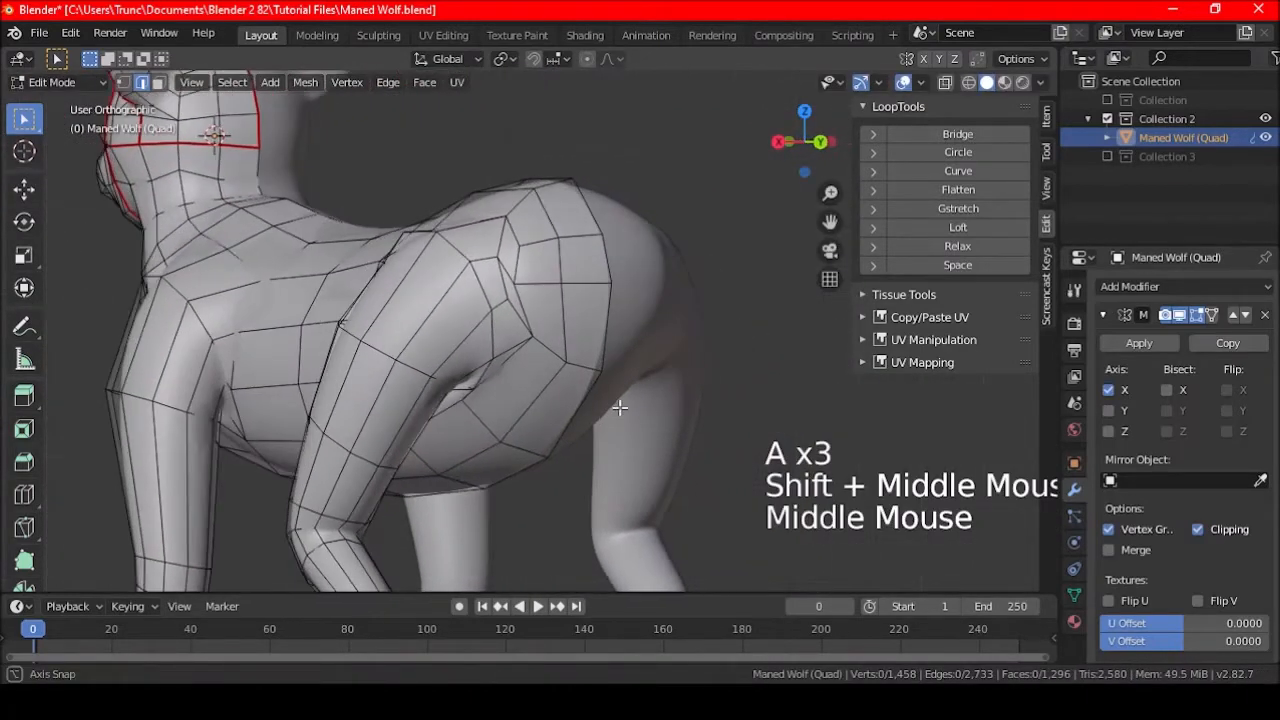
scroll(580, 337, "up", 3)
middle_click_drag(651, 337, 468, 225)
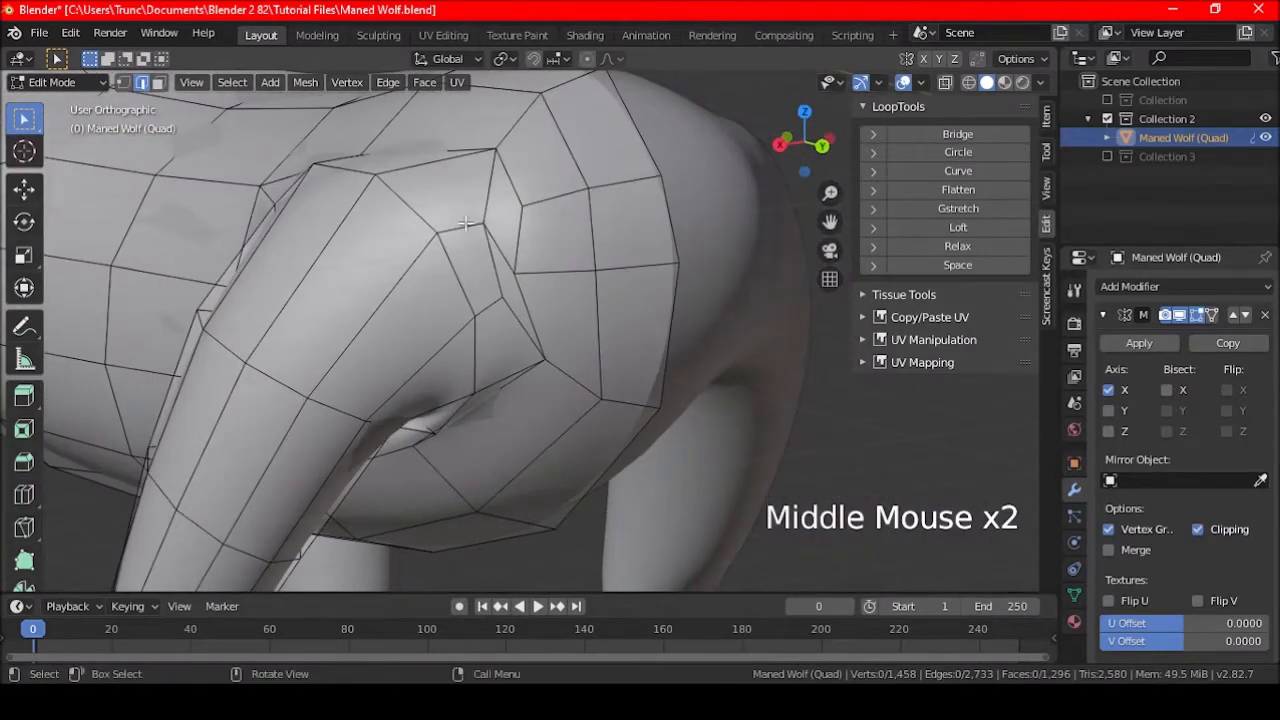
left_click(123, 82)
middle_click_drag(517, 202, 437, 282, "shift")
left_click(437, 282)
left_click(434, 341, "shift")
key("g")
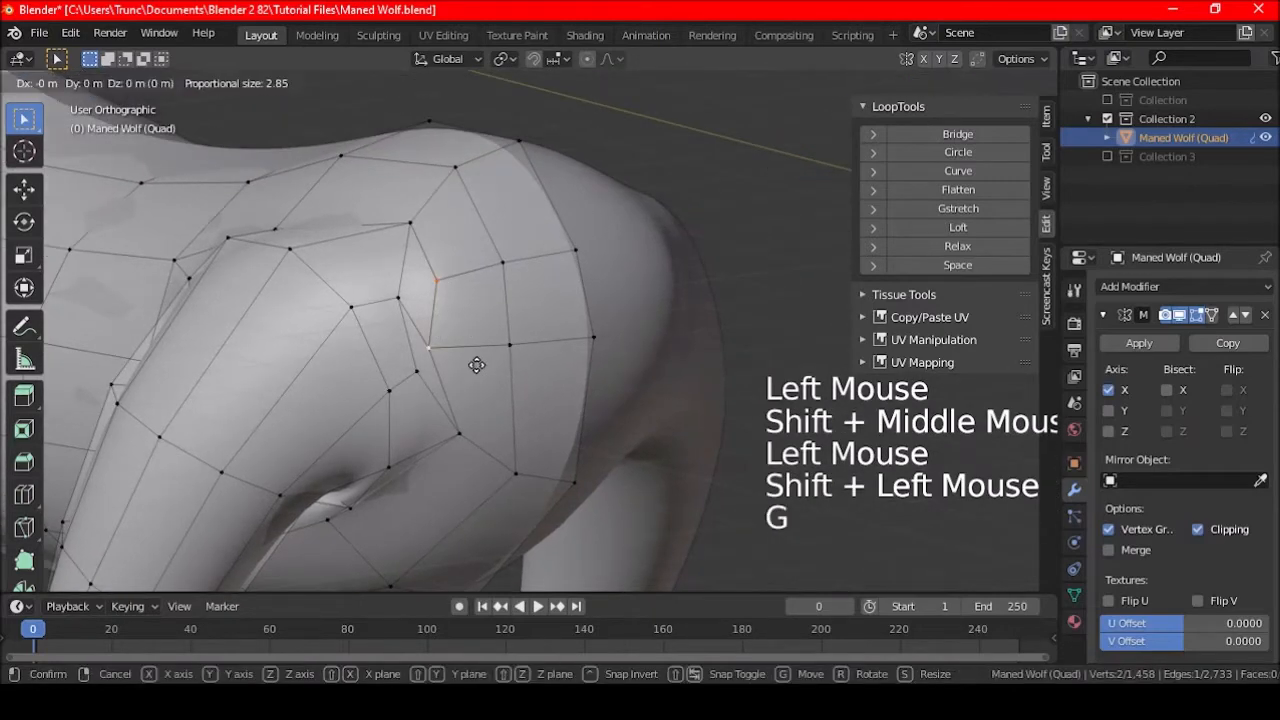
left_click(497, 369)
key("a")
key("a")
key("a")
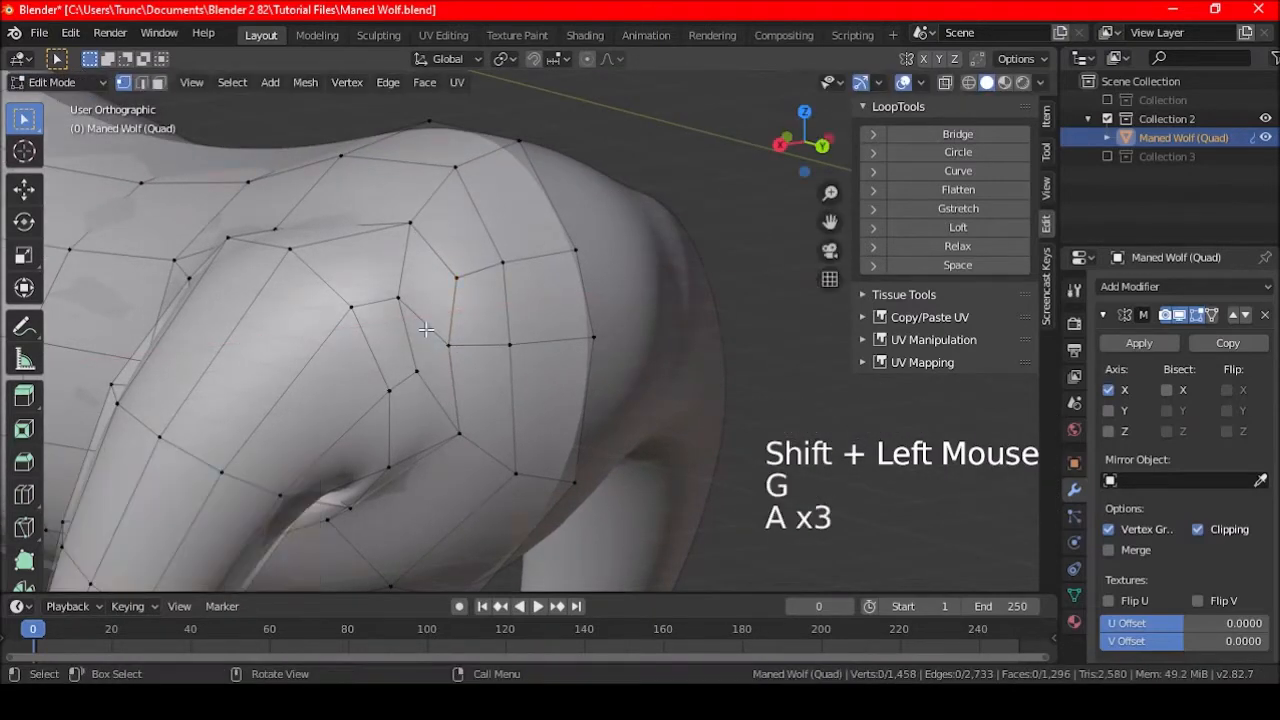
- Try pushing the selected rump vertex beside the thigh outward with Shrink/Fatten, and undo it after comparing both shapes
middle_click_drag(434, 350, 611, 334)
key("alt+s")
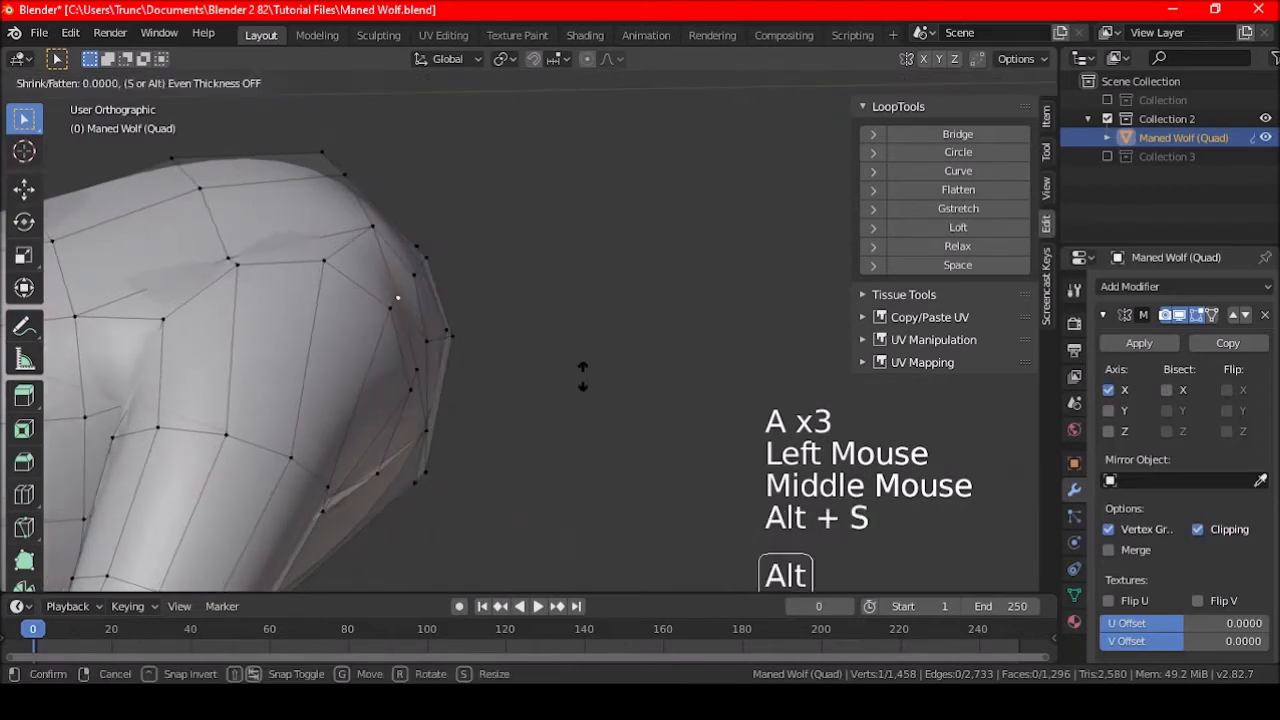
key("Escape")
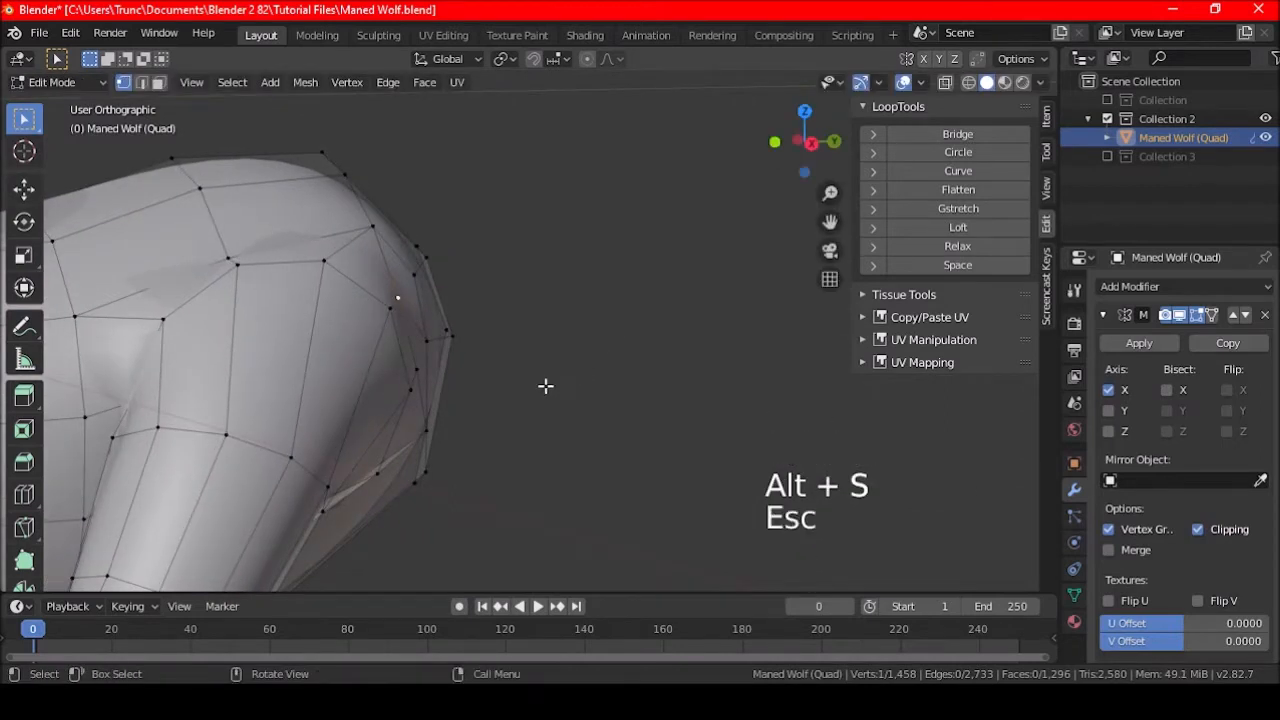
key("alt+s")
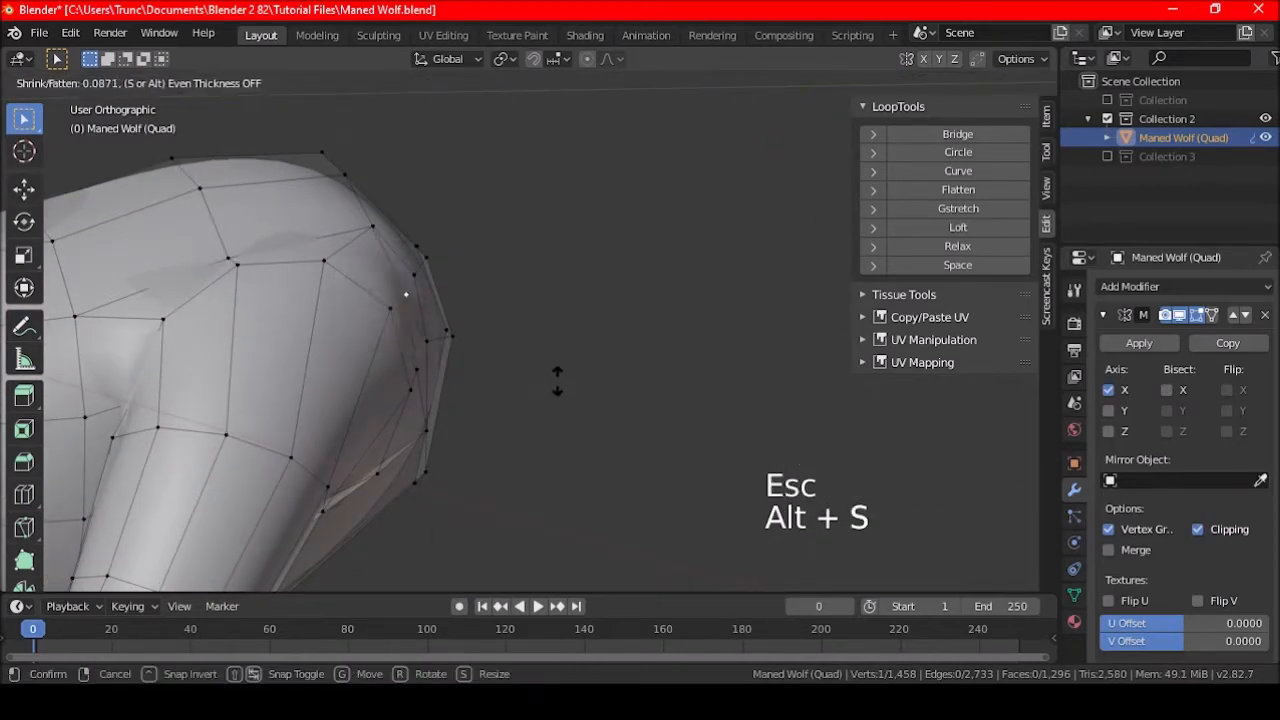
left_click(560, 380)
middle_click_drag(560, 380, 380, 330)
key("ctrl+z")
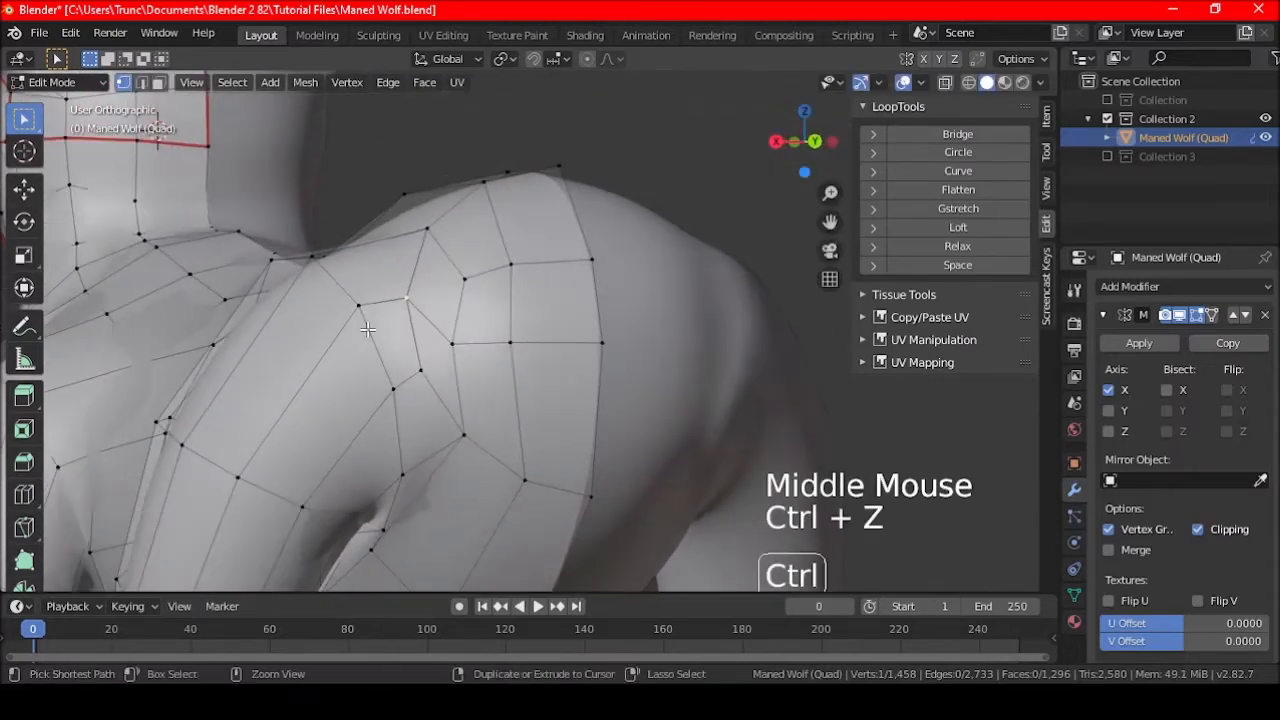
key("ctrl+shift+z")
key("ctrl+z")
- Try smoothing the six vertices around the two narrow faces behind the thigh, adjust the smoothing, and undo it
middle_click_drag(368, 330, 571, 358)
left_click(446, 342, "shift")
mouse_move(451, 346)
middle_mouse_down()
mouse_move(457, 331)
mouse_move(400, 245)
middle_mouse_up()
key("c")
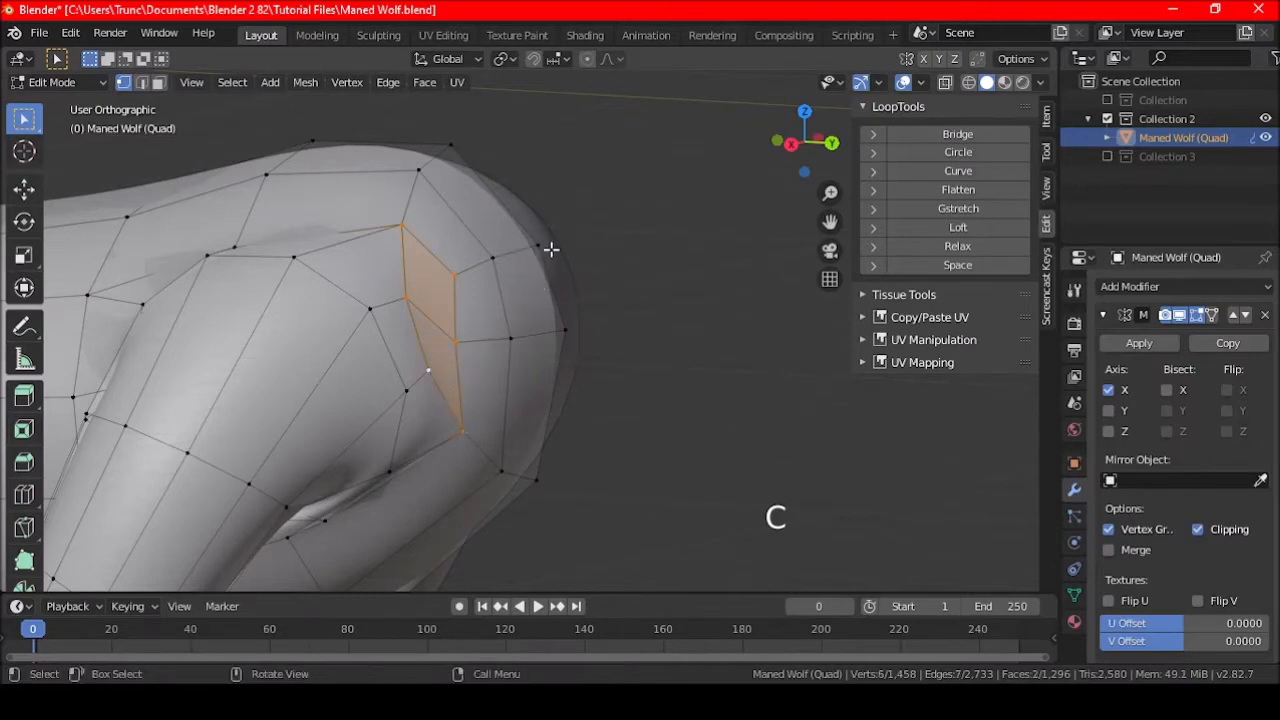
middle_click_drag(543, 257, 491, 280)
right_click(491, 240)
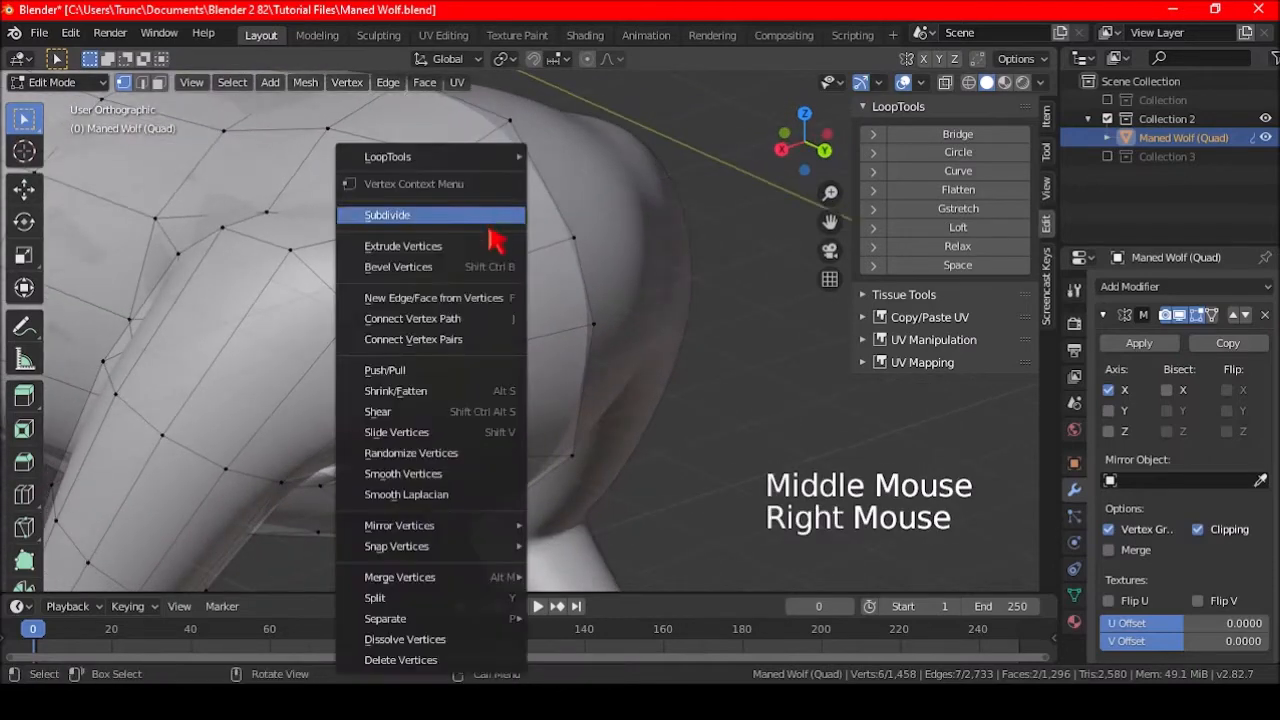
left_click(418, 474)
left_click_drag(254, 482, 300, 482)
middle_click_drag(577, 287, 391, 253)
key("ctrl+z")
- Scale the upper thigh edge loop down to about 0.87 and clear the selection
key("a")
key("a")
key("a")
left_click(391, 256, "alt+shift")
key("s")
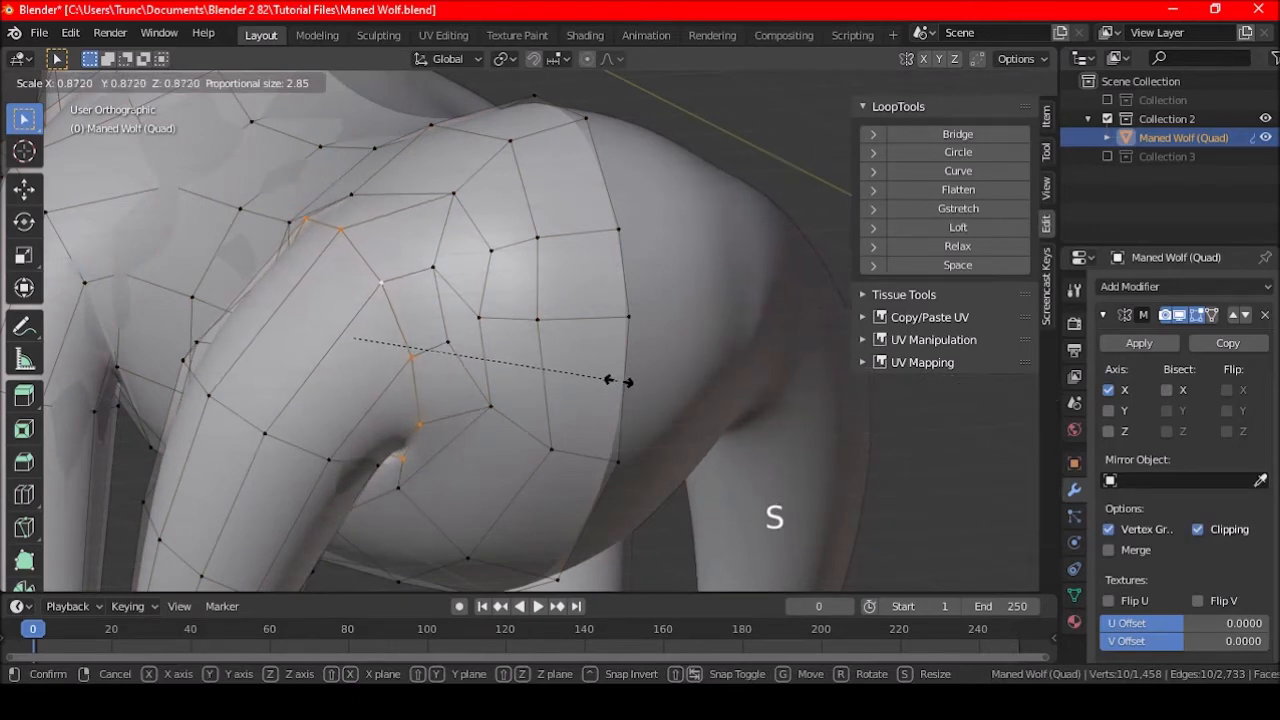
left_click(604, 379)
key("a")
key("a")
key("a")
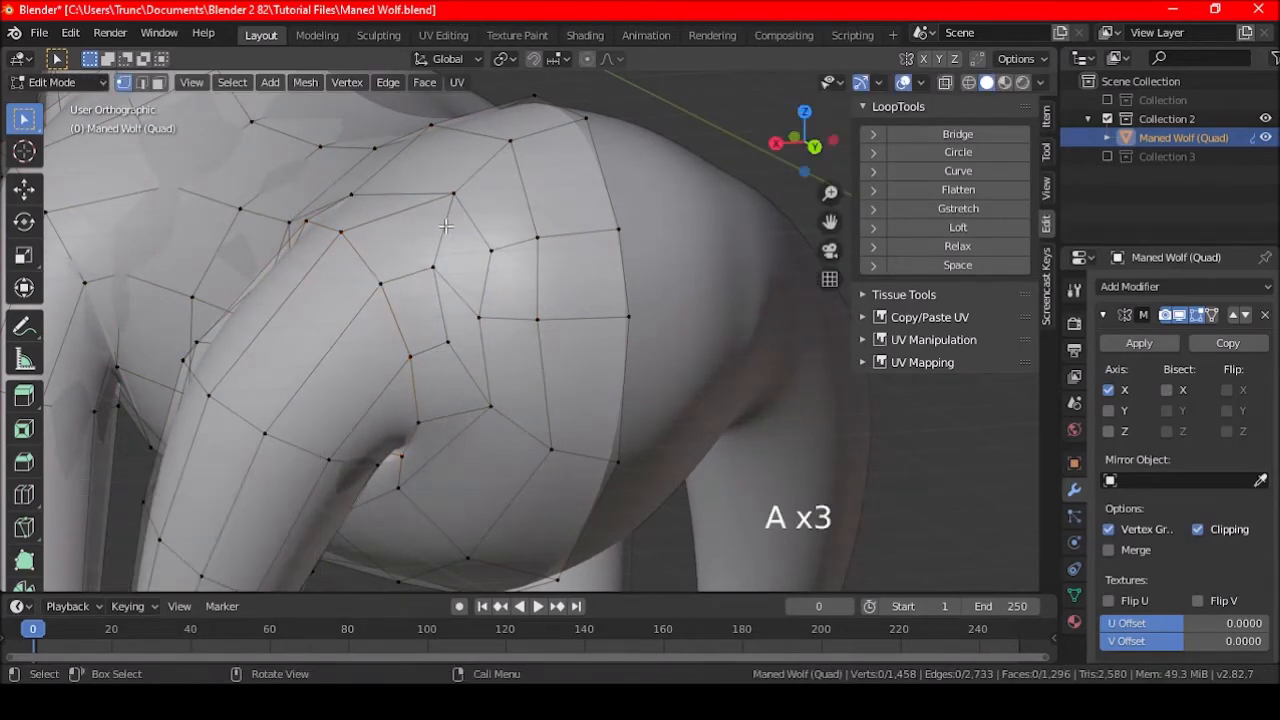
- Select the six vertices around the two narrow rump faces behind the thigh and fatten them slightly outward
key("c")
left_click(460, 198)
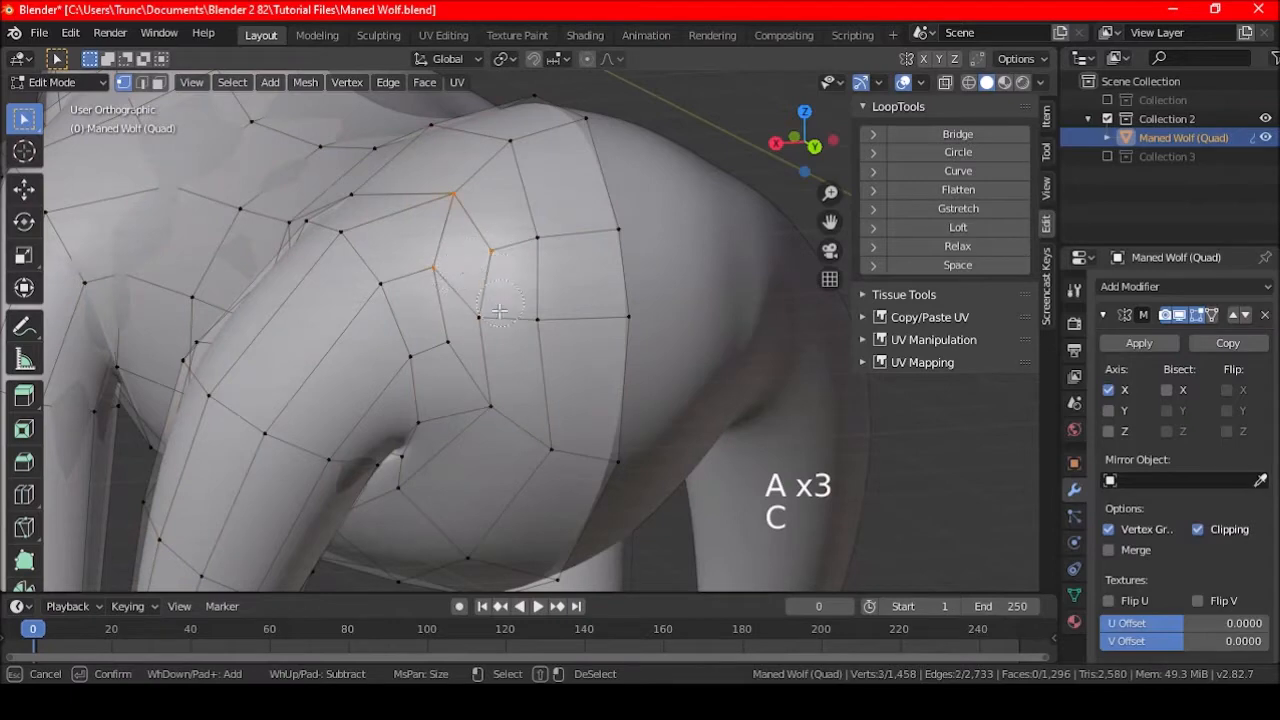
right_click(592, 403)
key("alt+s")
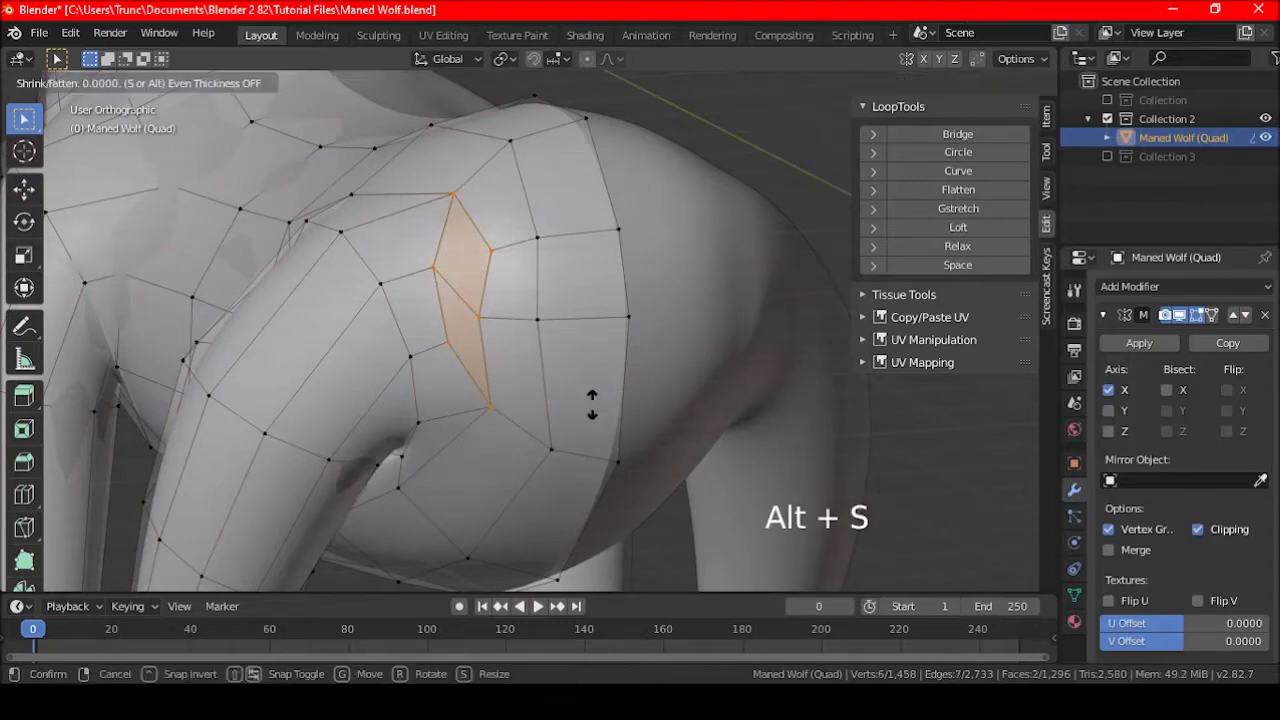
left_click(578, 395)
- Reposition the single vertex in the crease behind the thigh and apply Shrink/Fatten of about -0.12 to it
middle_click_drag(574, 394, 492, 340)
middle_click_drag(628, 360, 608, 279)
left_click(447, 345)
middle_click_drag(610, 280, 551, 312)
key("g")
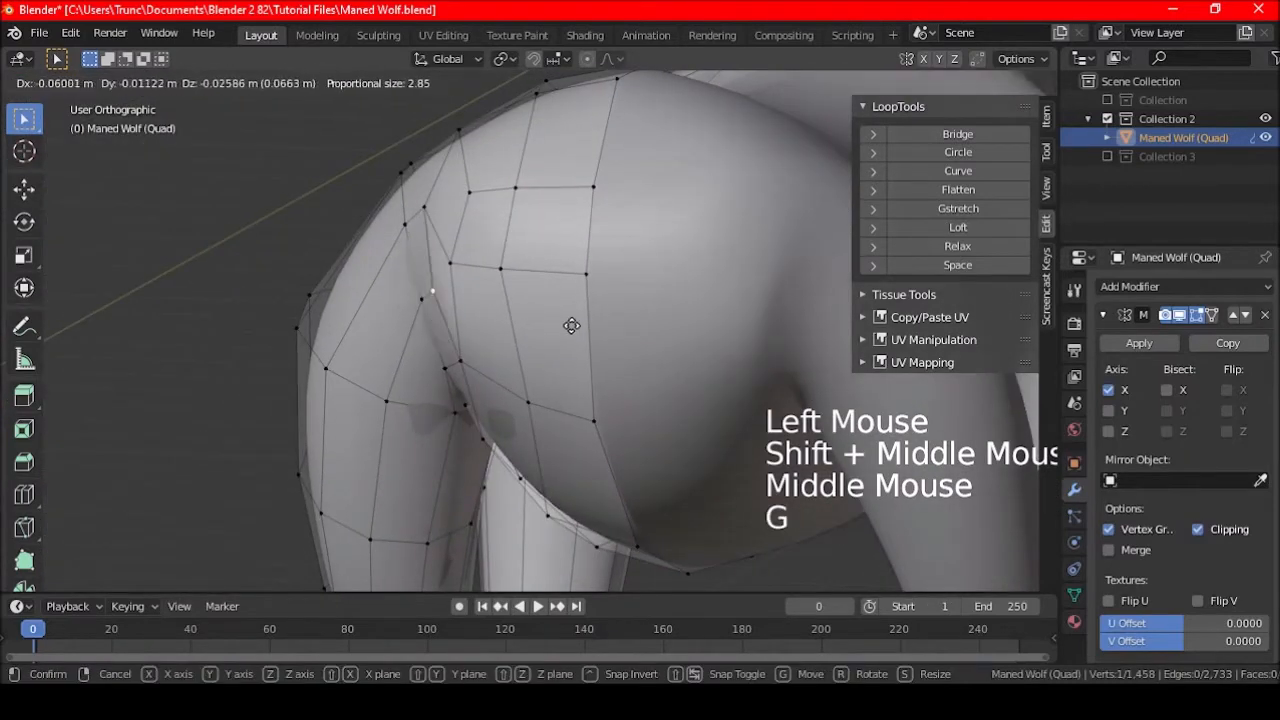
left_click(572, 335)
key("alt+s")
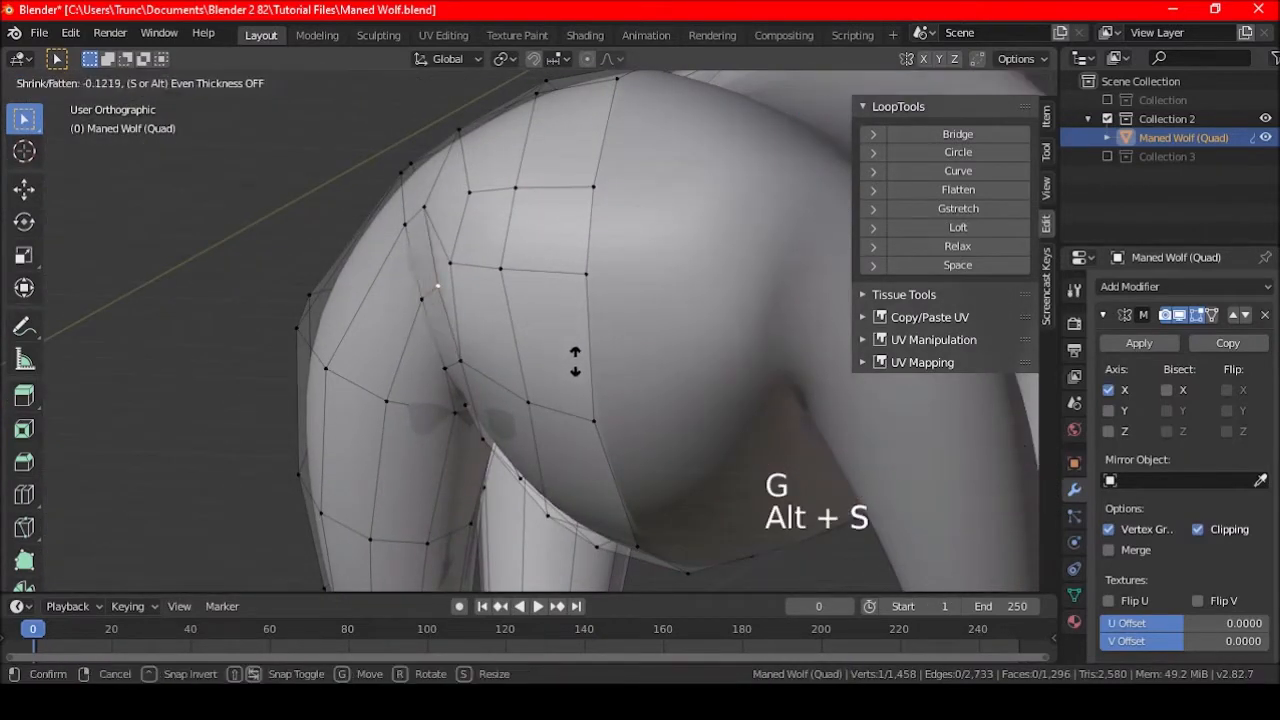
left_click(575, 361)
- Rotate that crease vertex and the one above it together by about 9°, compare before and after, and keep the rotation
middle_click_drag(623, 320, 649, 316)
left_click(421, 208)
left_click(438, 286, "shift")
middle_click_drag(600, 391, 536, 242)
key("r")
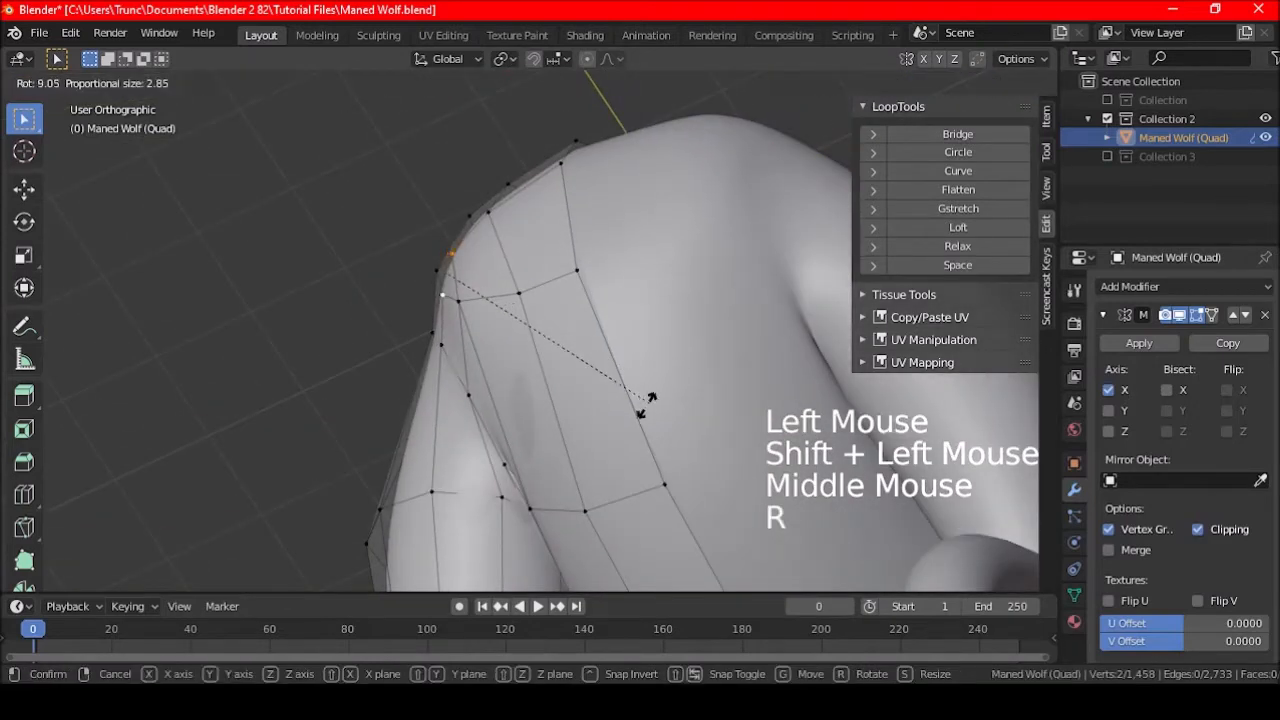
left_click(645, 400)
mouse_move(645, 400)
middle_mouse_down()
mouse_move(666, 423)
mouse_move(663, 463)
mouse_move(623, 403)
mouse_move(640, 397)
middle_mouse_up()
key("ctrl+z")
key("ctrl+shift+z")
key("a")
key("a")
key("a")
- In the right side view, rotate the hind leg's edge loop just above the heel by 39.5°
scroll(538, 385, "down", 1)
middle_click_drag(538, 385, 507, 359)
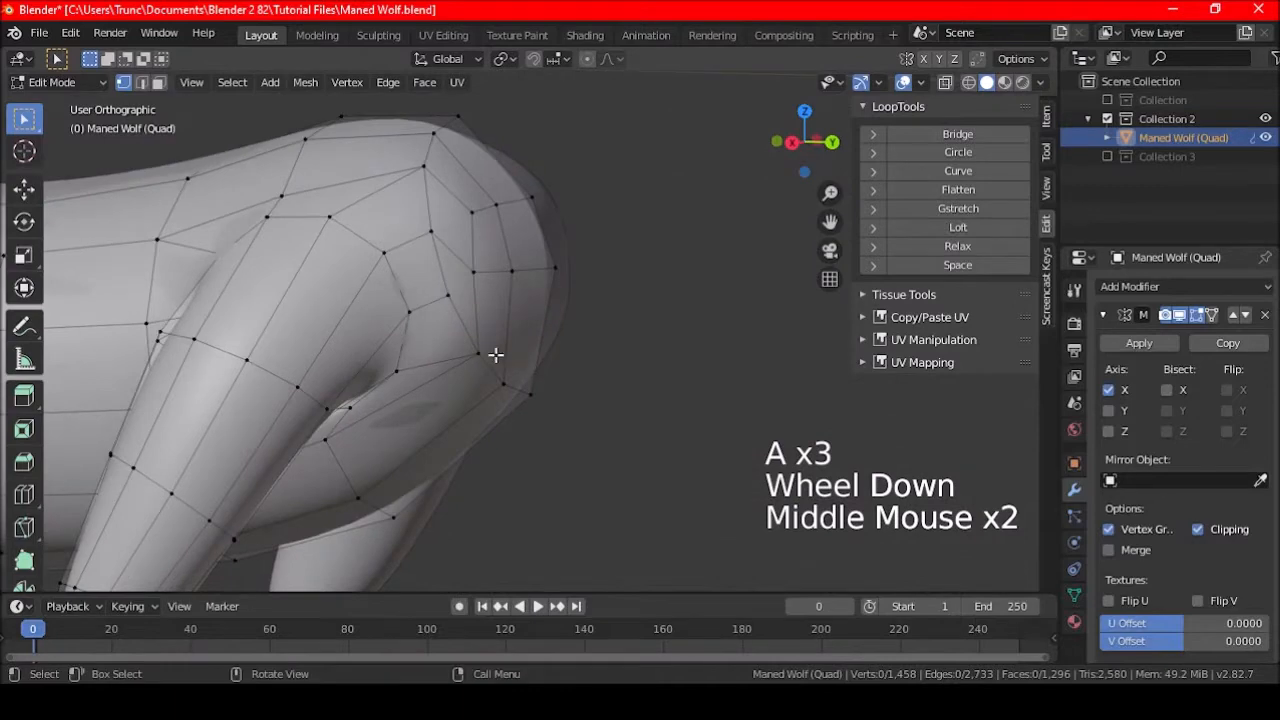
scroll(490, 350, "up", 1)
scroll(477, 340, "down", 6)
middle_click_drag(466, 429, 539, 379, "shift")
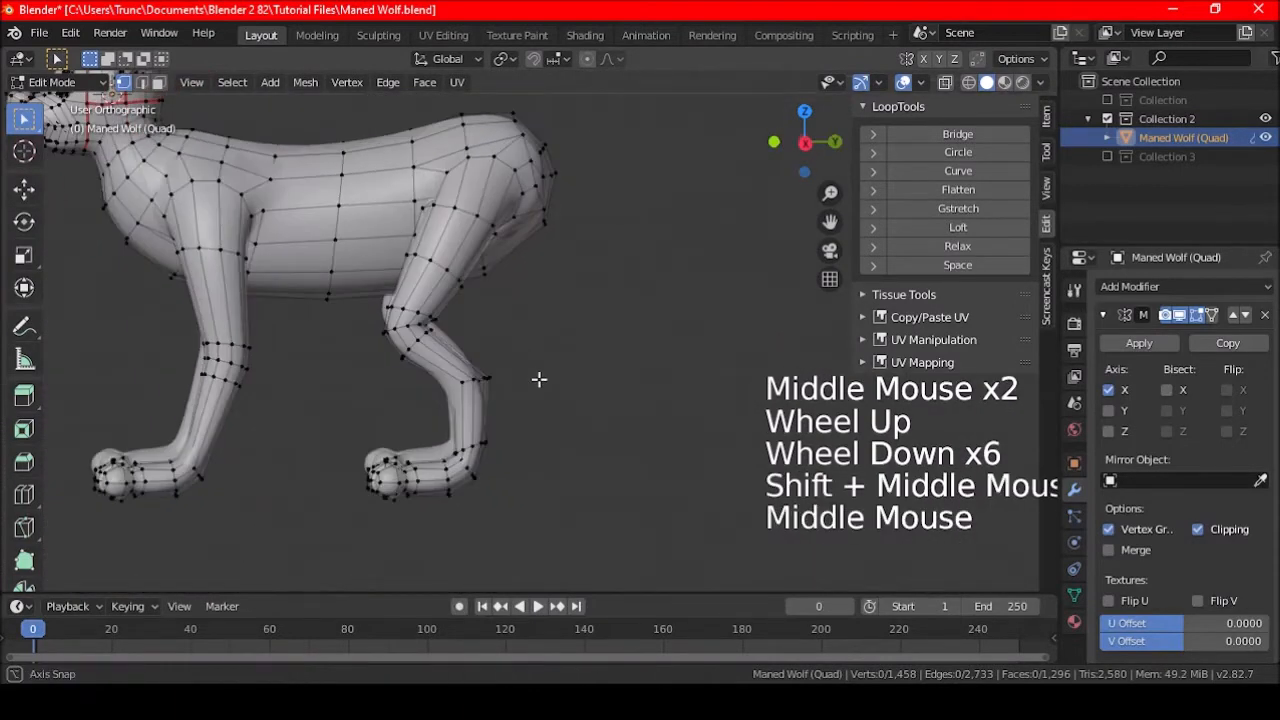
key("KP_3")
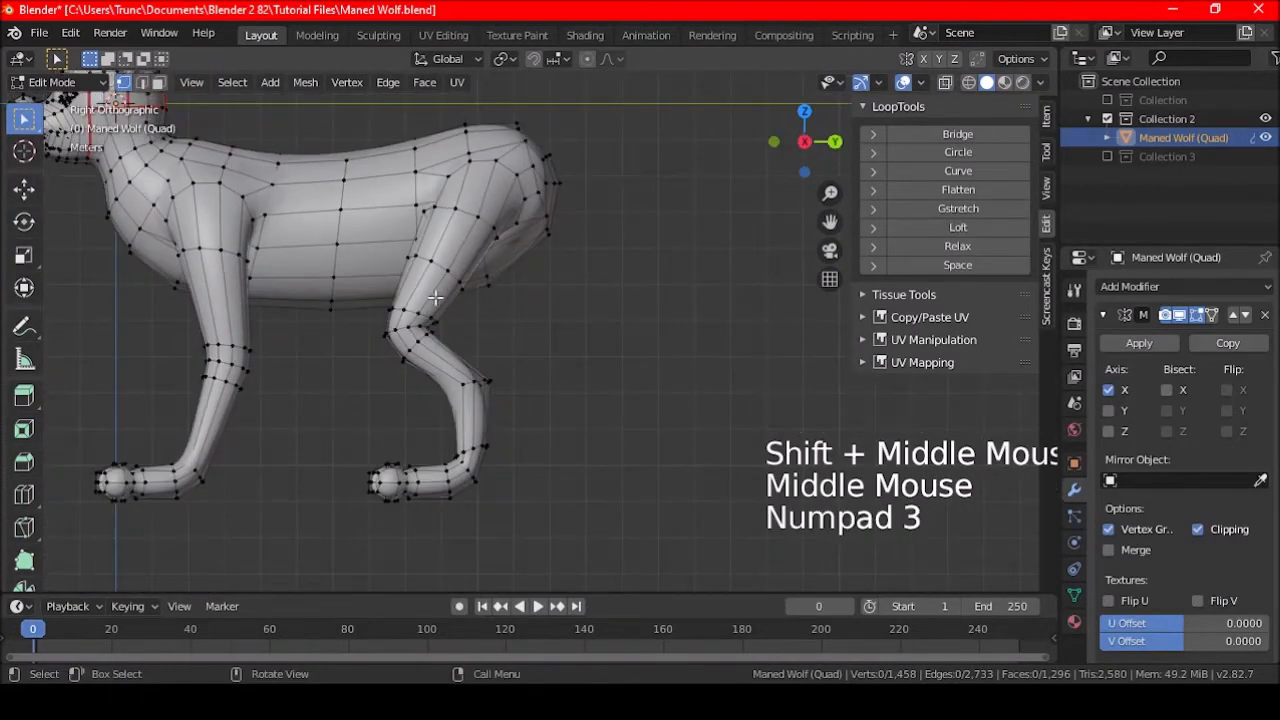
key("shift")
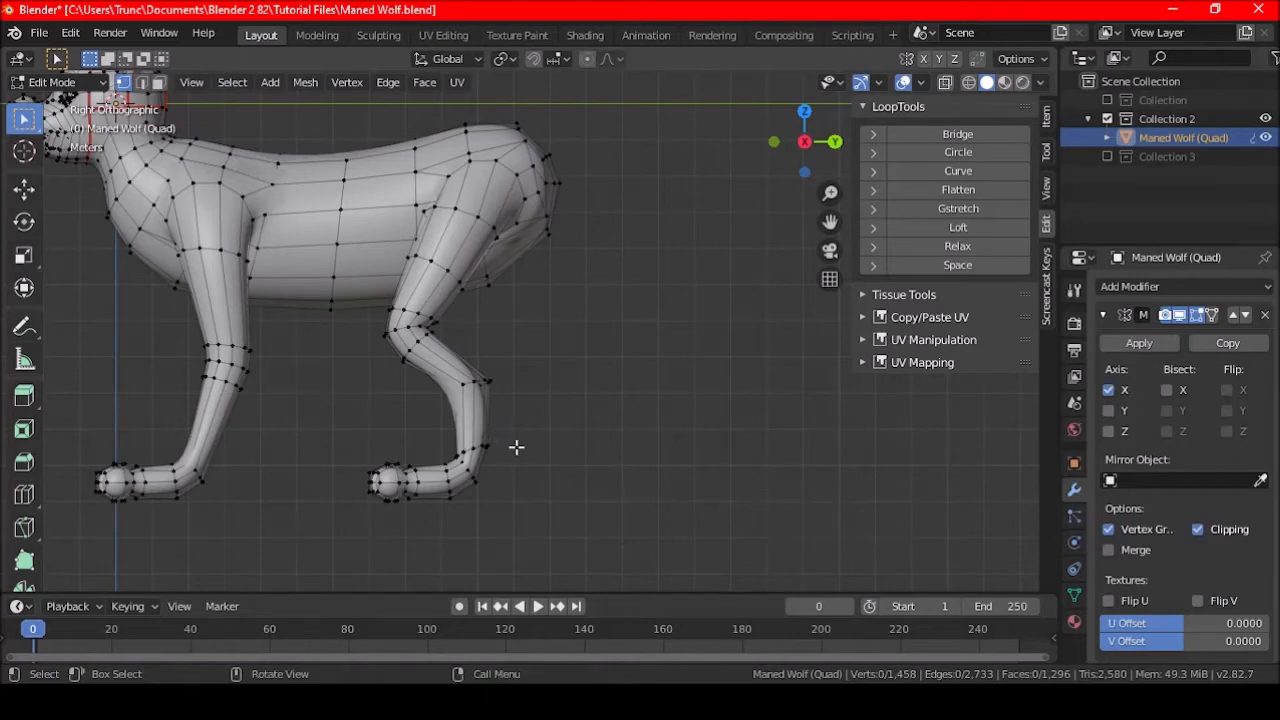
middle_click_drag(604, 447, 500, 434, "shift")
scroll(529, 434, "up", 4)
scroll(500, 434, "up", 2)
left_click(464, 360, "alt+shift")
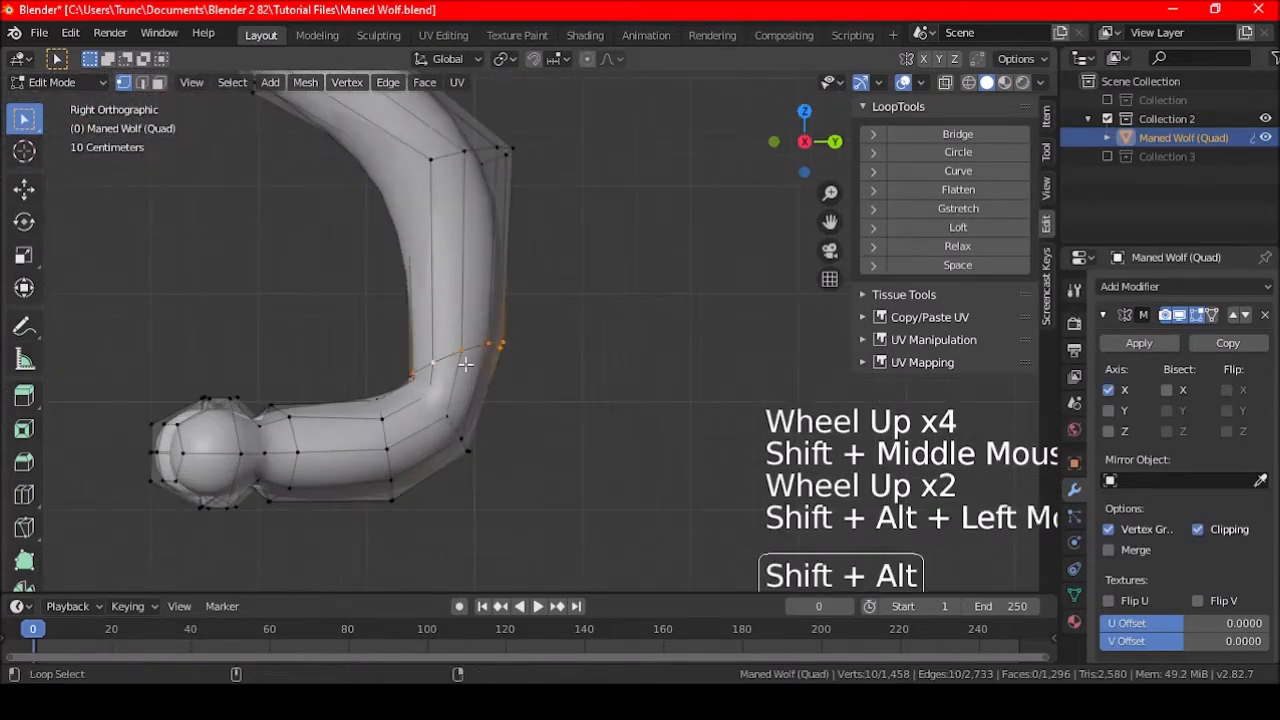
key("r")
left_click(510, 513)
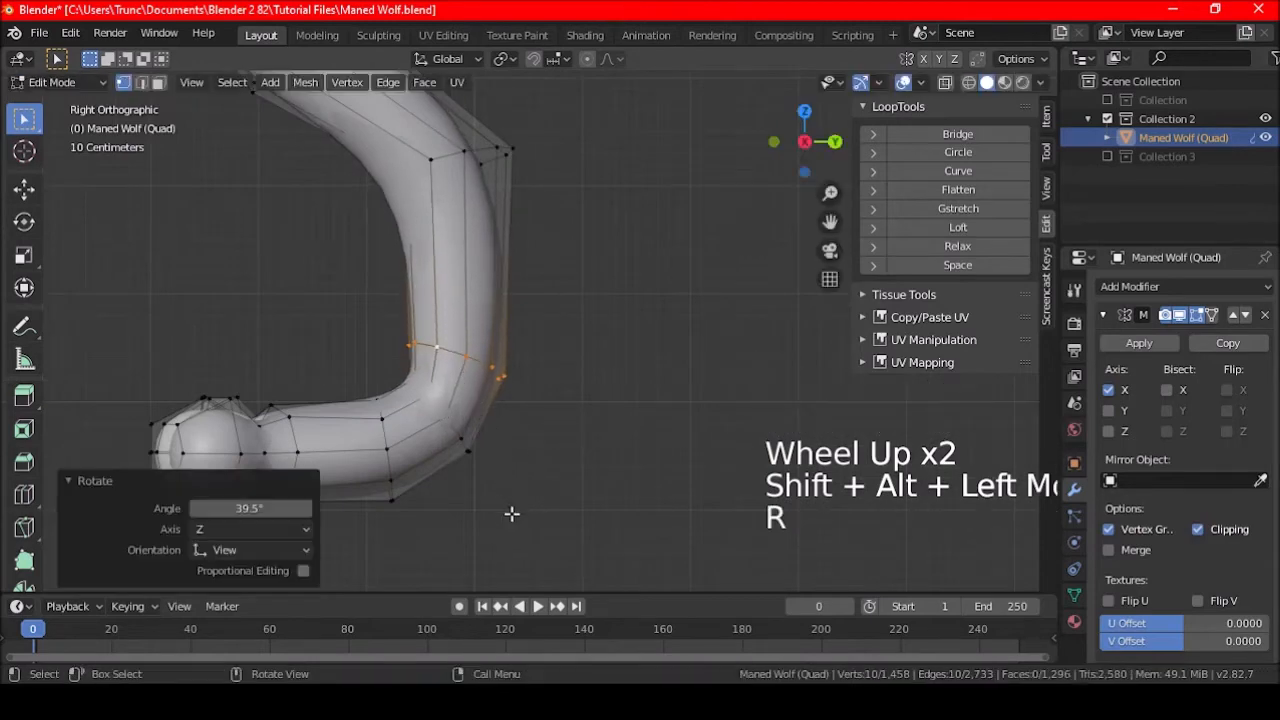
- Rotate the hock edge loop about 18° clockwise and move it backward and down
middle_click_drag(555, 249, 537, 329, "shift")
key("a")
key("a")
key("a")
left_click(540, 325, "alt+shift")
middle_click_drag(590, 430, 565, 393, "shift")
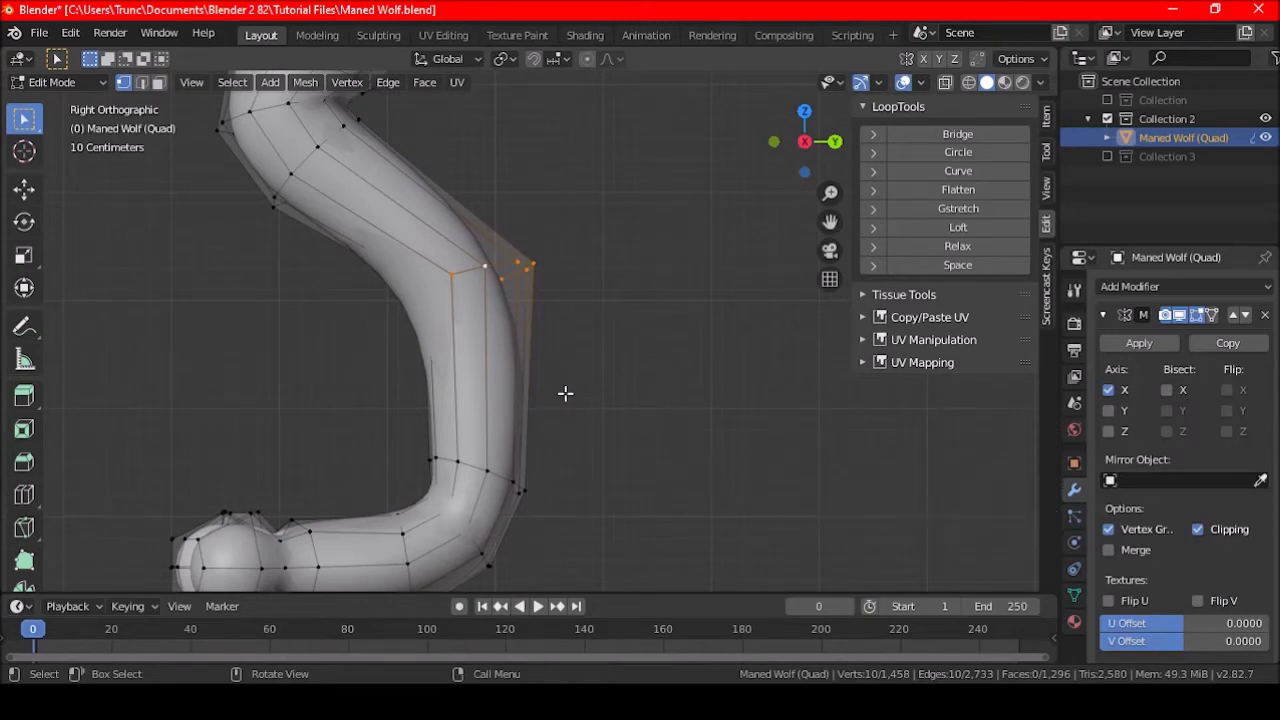
middle_click_drag(565, 393, 533, 360, "shift")
key("r")
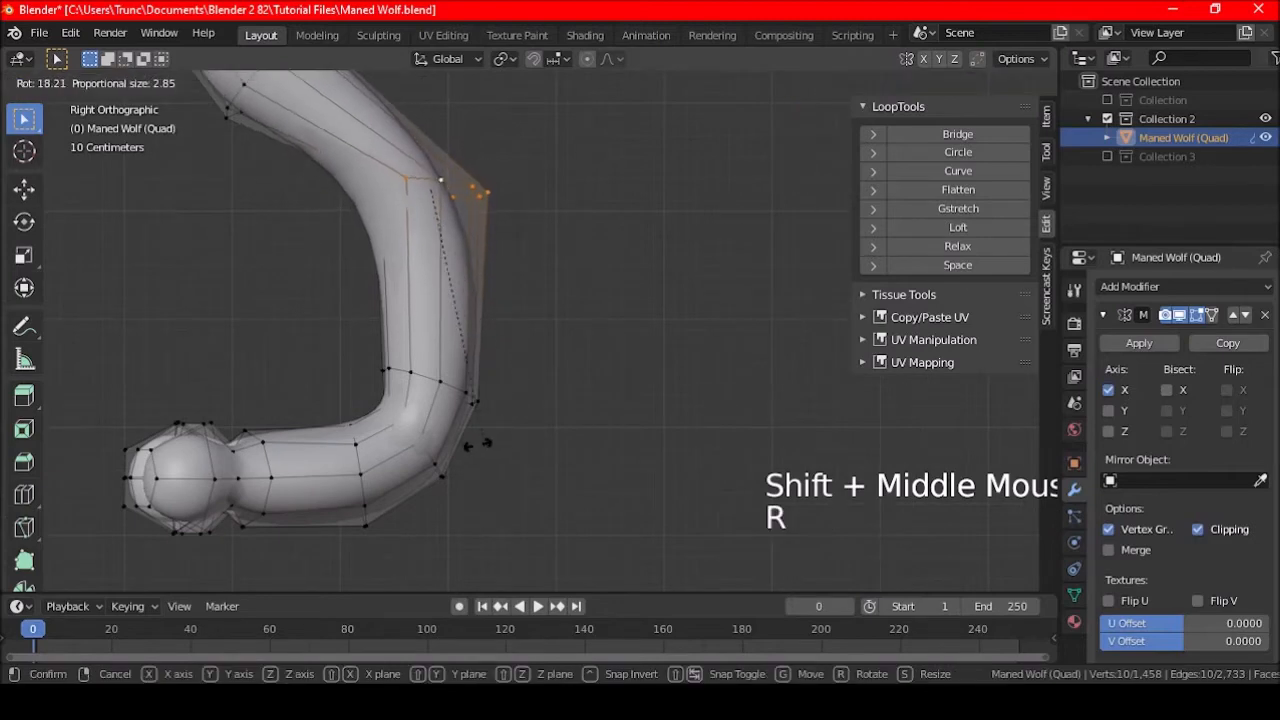
left_click(517, 423)
key("g")
left_click(494, 481)
key("a")
key("a")
key("a")
- Move the edge loop just above the heel about 0.05 m diagonally backward and down
left_click(449, 391, "alt+shift")
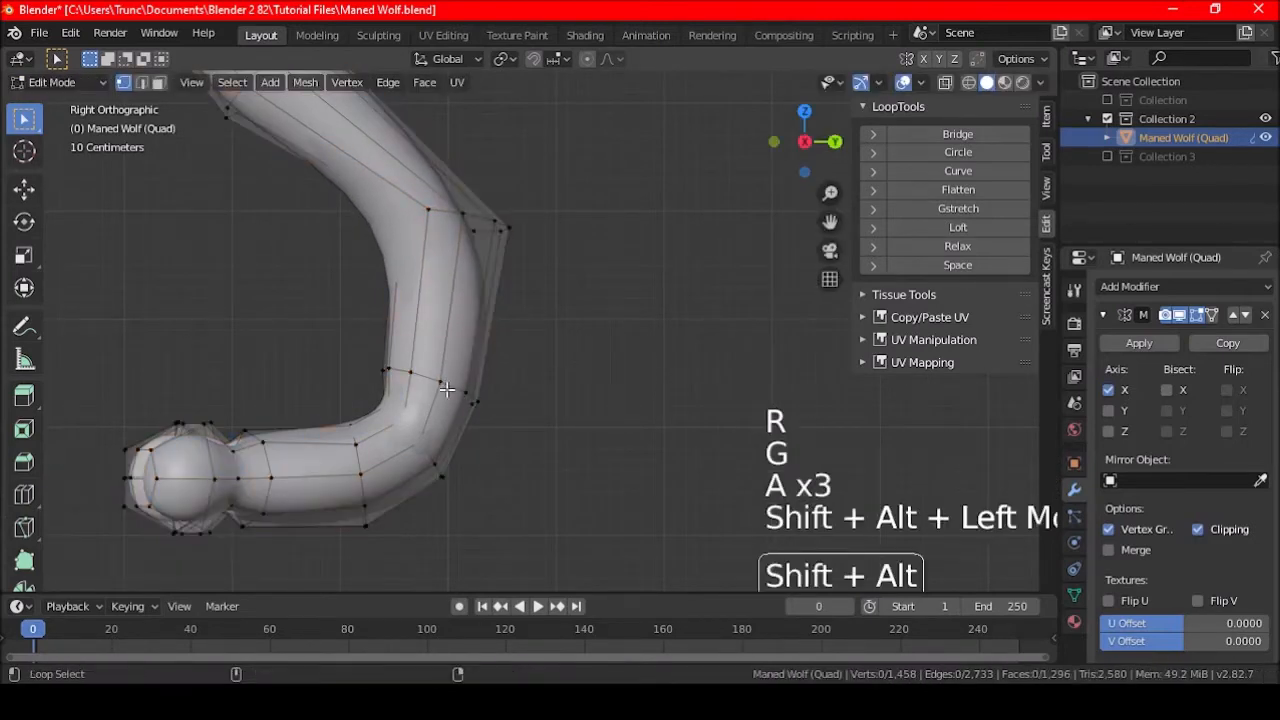
key("g")
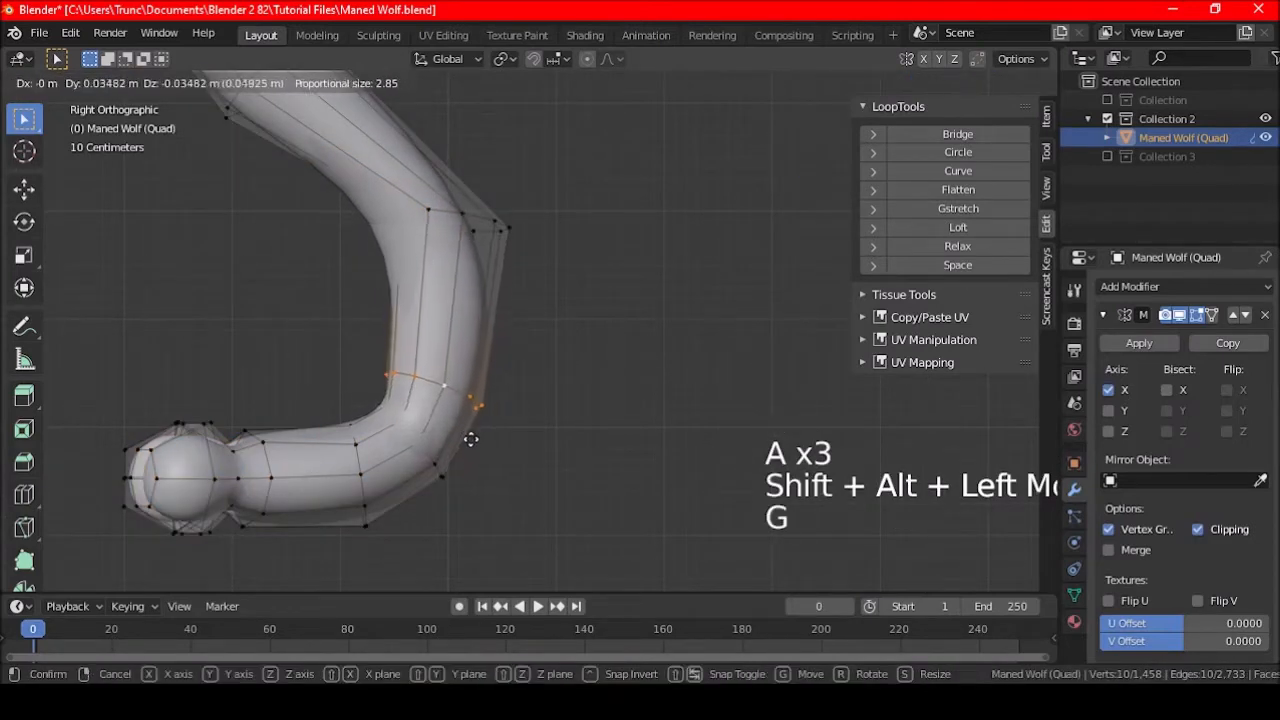
left_click(472, 439)
key("a")
key("a")
key("a")
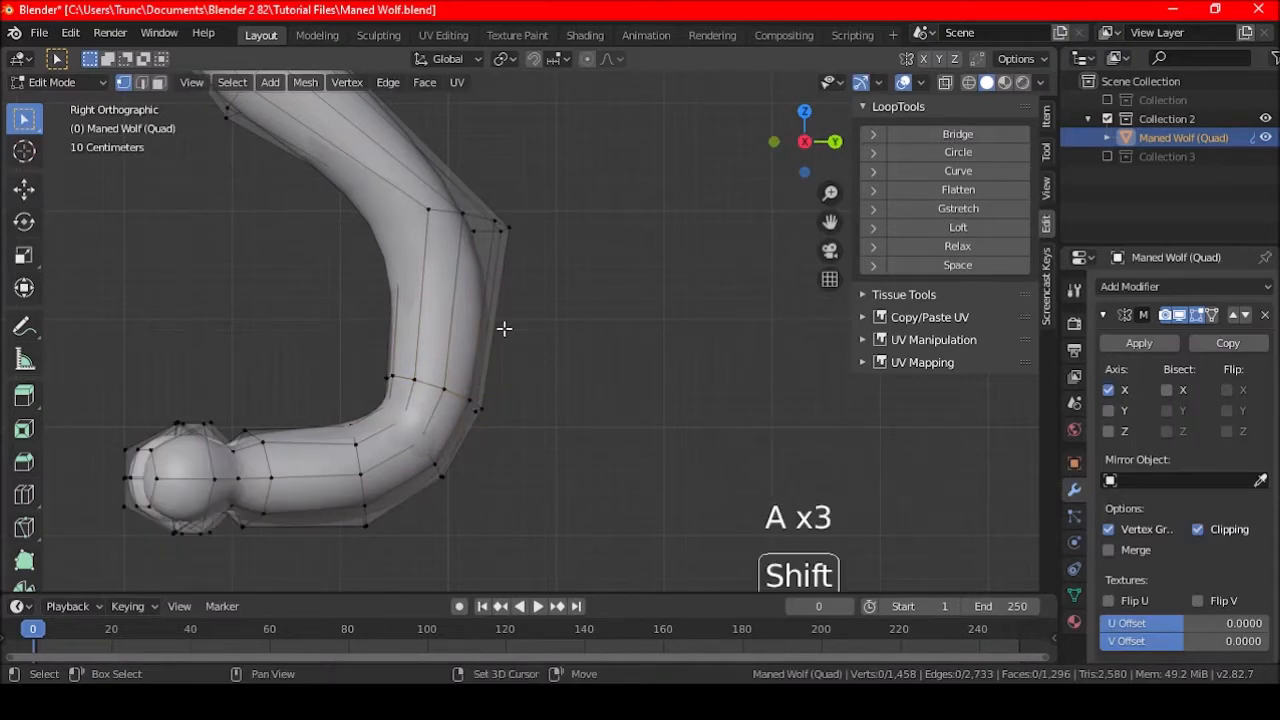
- Rotate the hock edge loop about 31° counter-clockwise and clear the selection
middle_click_drag(497, 339, 563, 455, "shift")
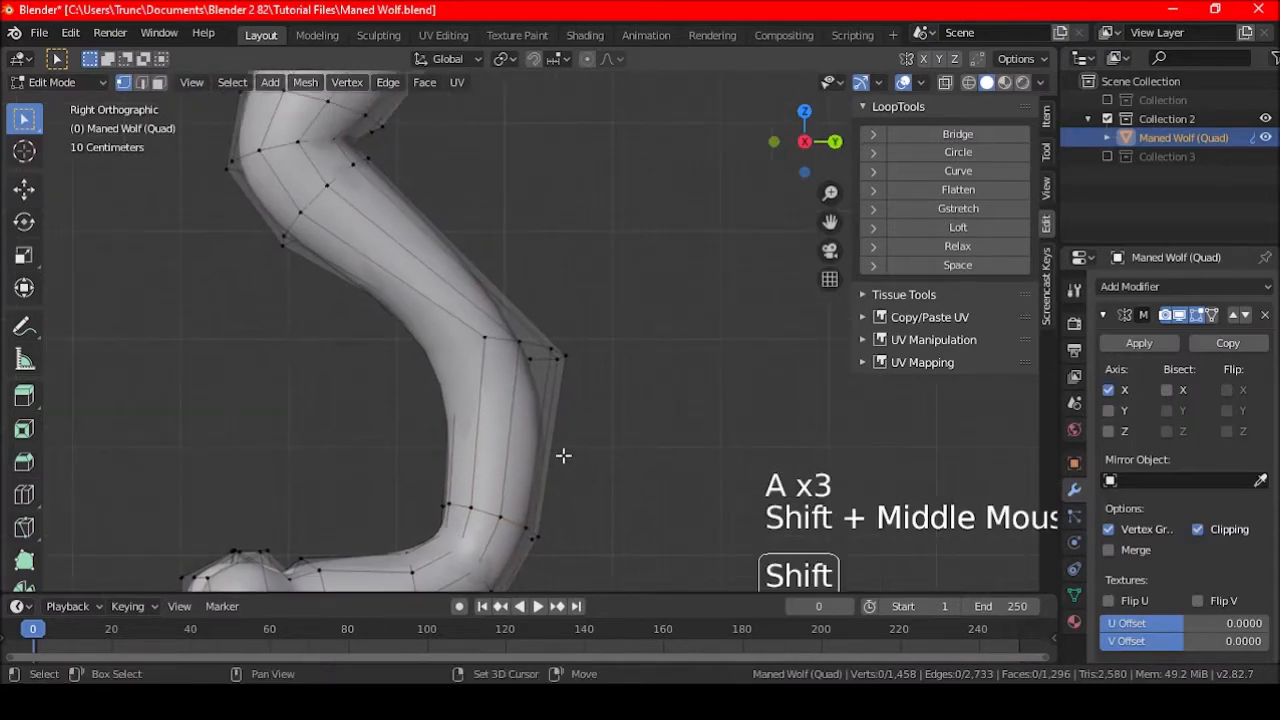
left_click(505, 339, "alt+shift")
key("r")
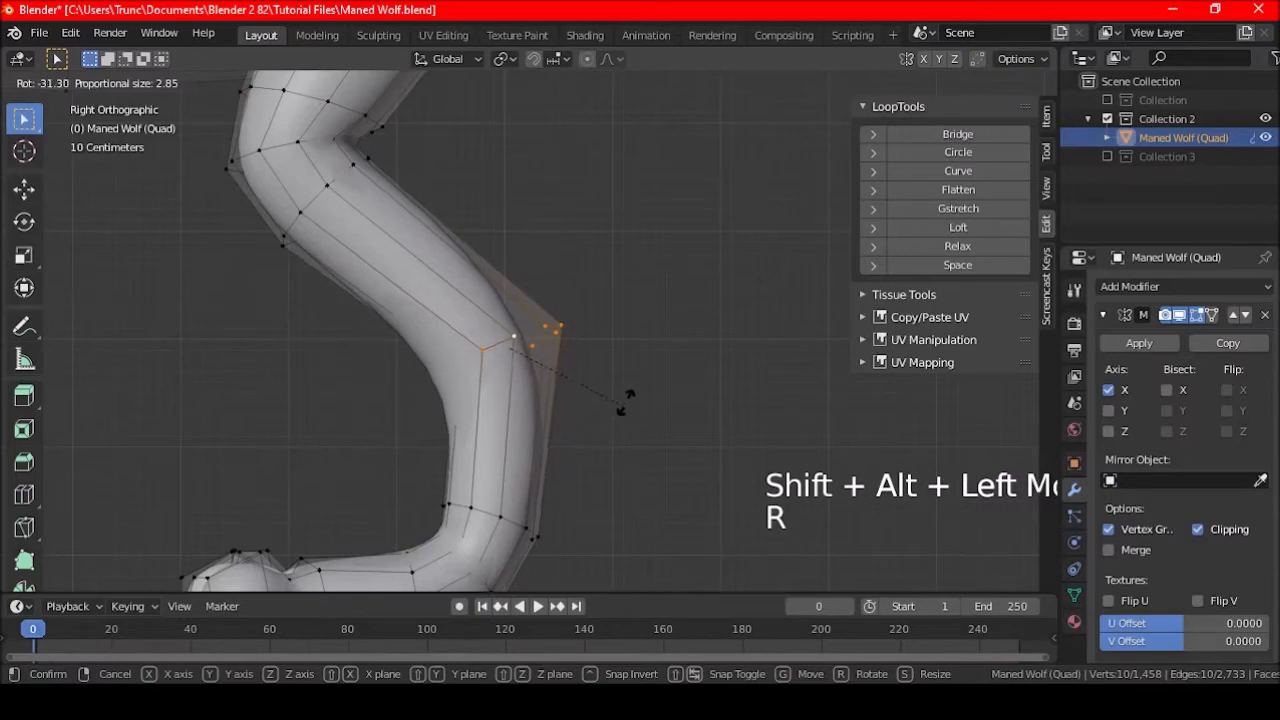
left_click(627, 399)
key("a")
key("a")
key("a")
- Add a loop cut between the knee and hock and slide it down close to the hock
key("ctrl+r")
left_click(430, 282)
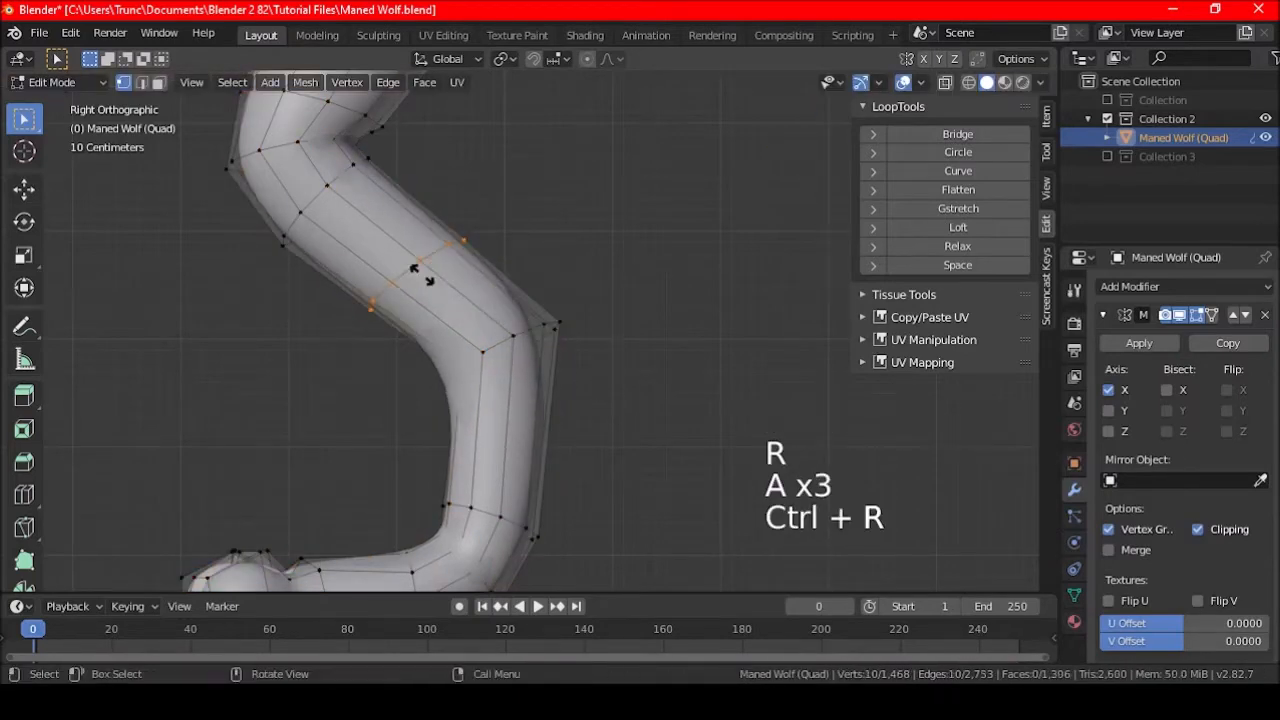
left_click(462, 310)
key("a")
key("a")
key("a")
- Add a loop cut on the lower leg below the hock and slide it up towards the hock
middle_click_drag(522, 433, 510, 345, "shift")
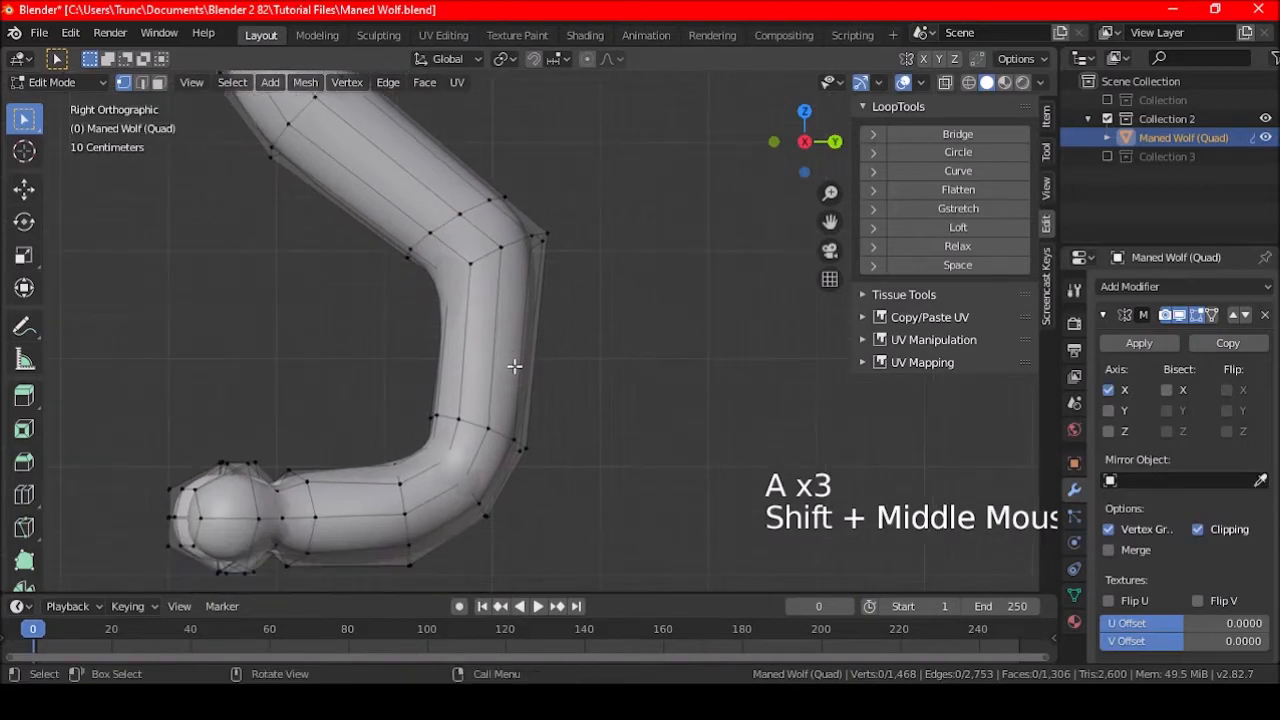
key("ctrl+r")
left_click(506, 355)
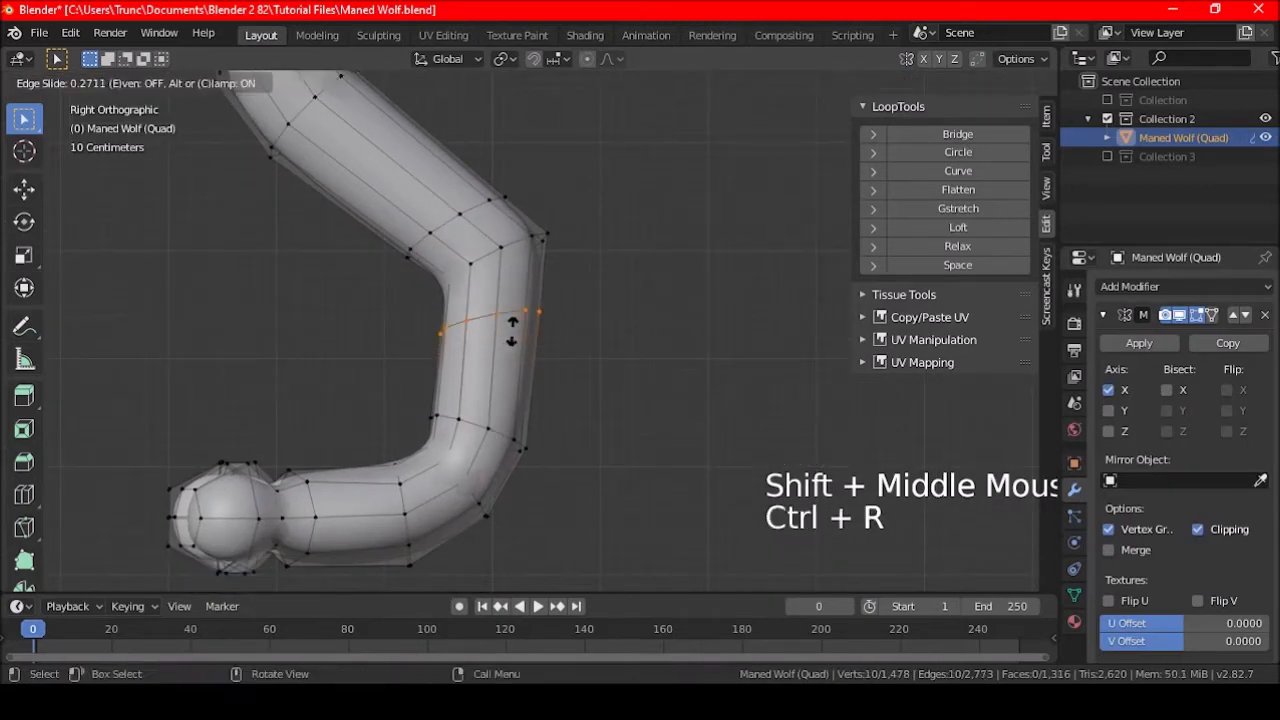
left_click(524, 325)
key("a")
key("a")
key("a")
- Move the edge loop around the heel about 0.08 m forward and just over 0.1 m down
middle_click_drag(538, 445, 509, 391, "shift")
scroll(540, 434, "up", 2)
scroll(531, 440, "down", 4)
scroll(514, 443, "down", 2)
scroll(445, 403, "up", 4)
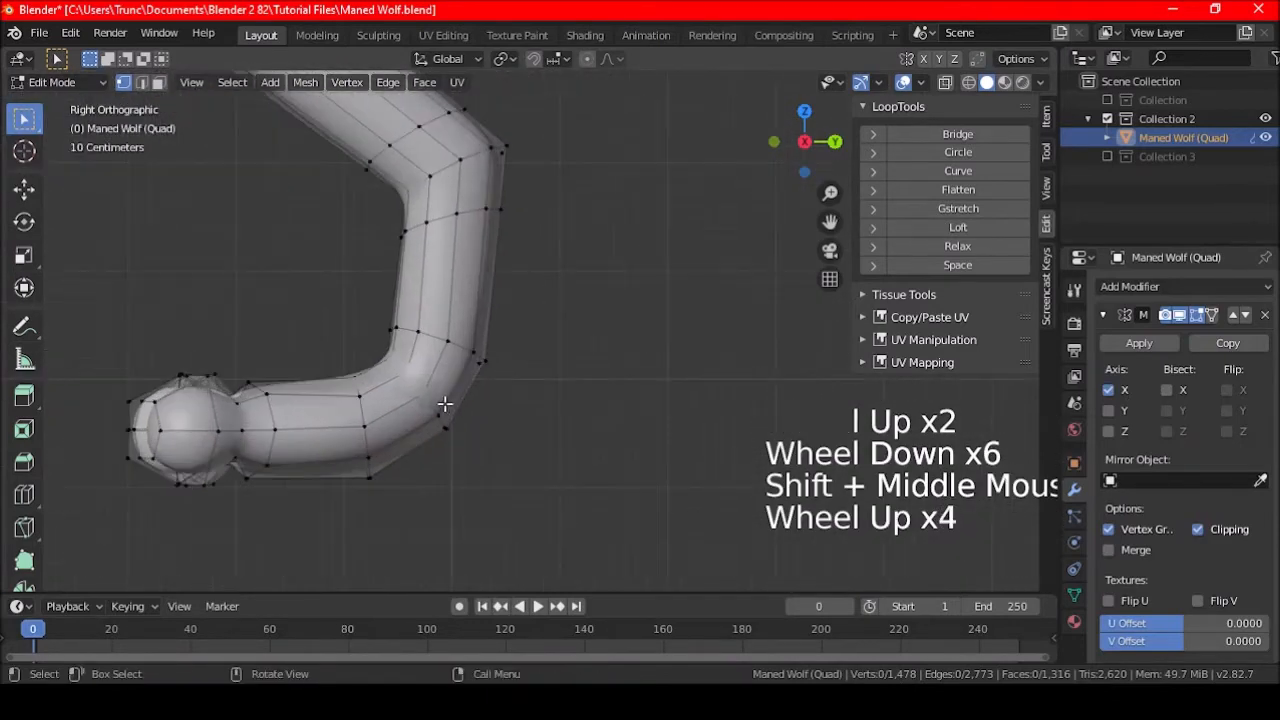
left_click(445, 403, "alt+shift")
key("g")
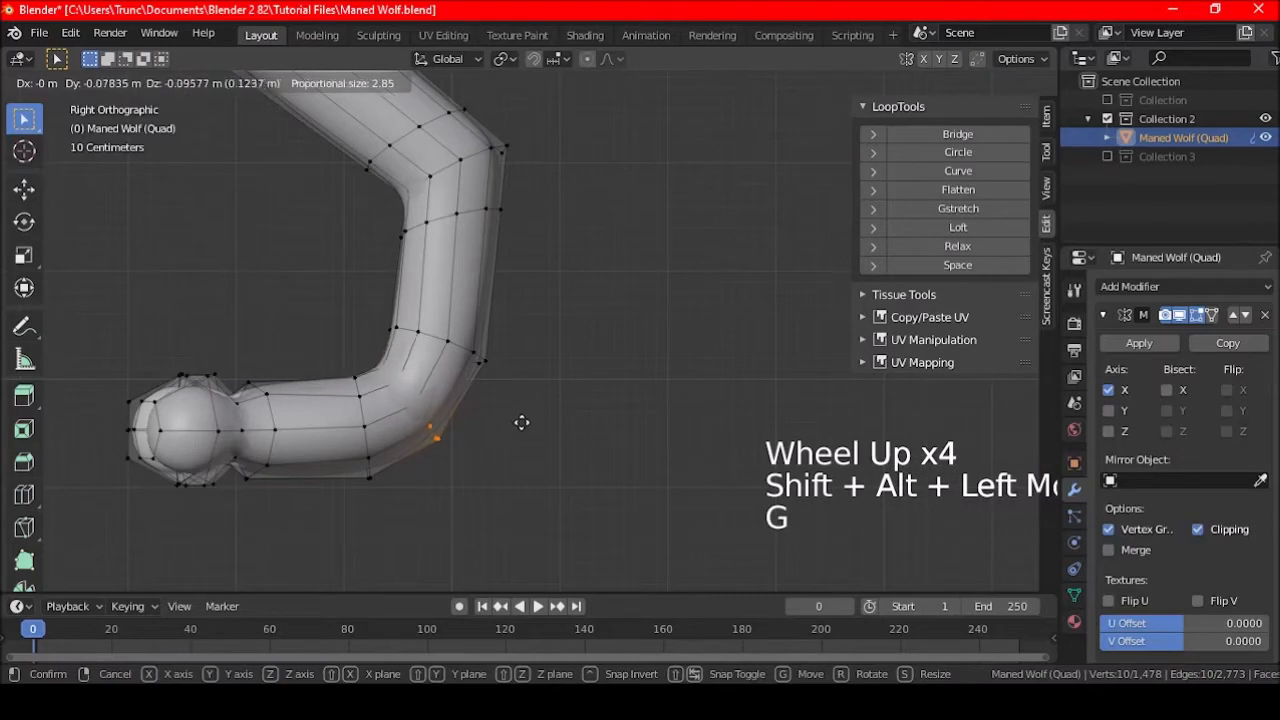
left_click(520, 428)
key("a")
key("a")
key("a")
- Move the edge loop just above the heel down towards the foot and clear the selection
left_click(480, 366, "alt+shift")
key("g")
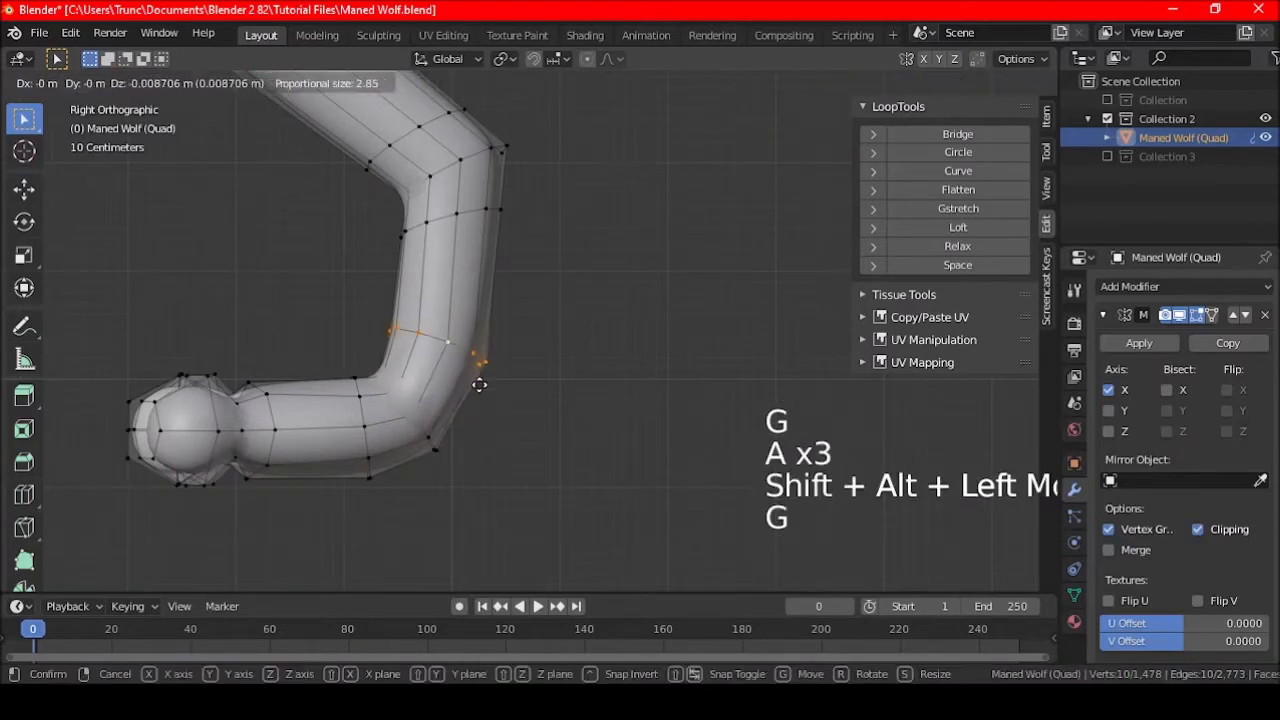
left_click(476, 403)
key("a")
key("a")
key("a")
- Switch to Object Mode and examine the reshaped hind leg from the side and the whole wolf from a front angle
scroll(486, 394, "down", 10)
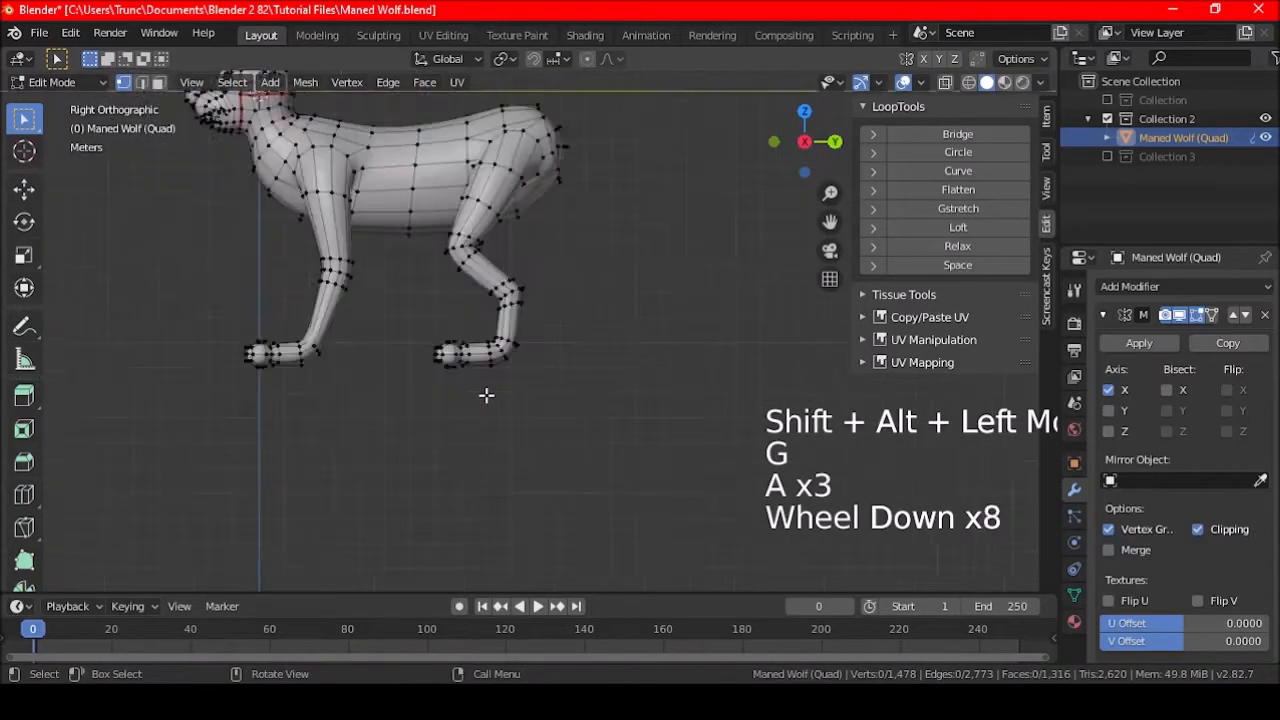
key("Tab")
middle_click_drag(500, 463, 511, 467, "shift")
scroll(540, 417, "up", 4)
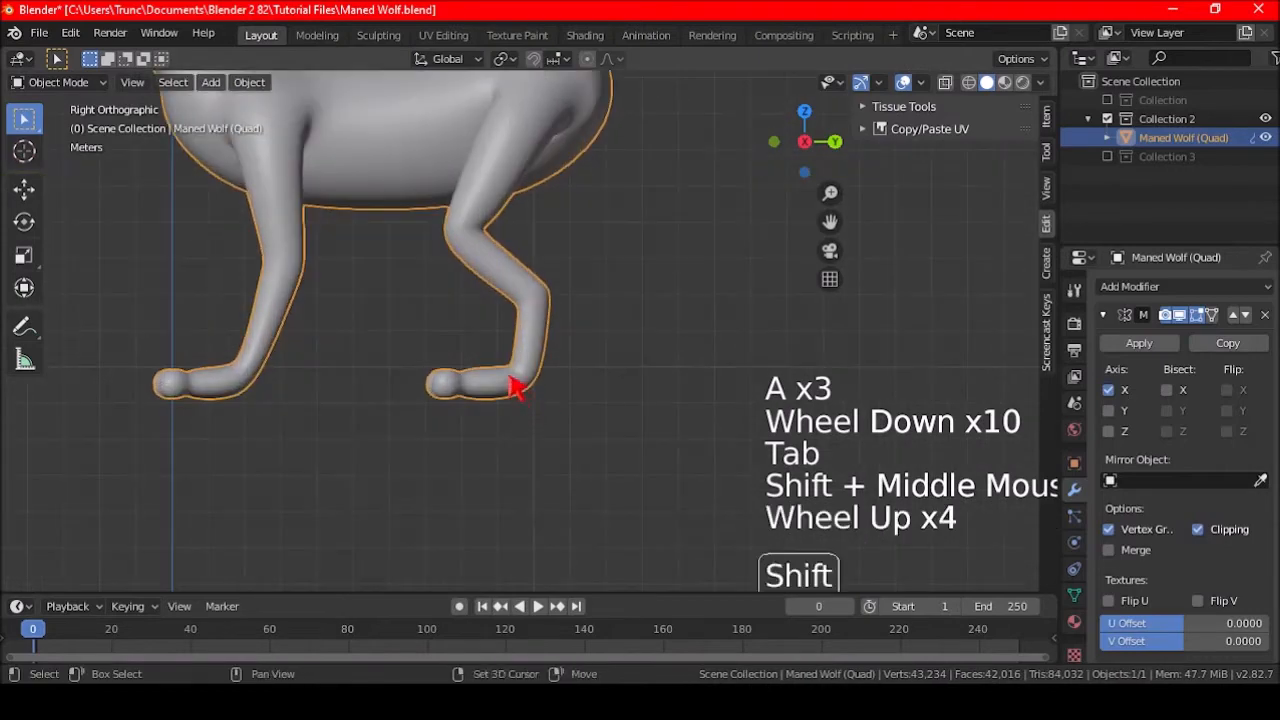
middle_click_drag(514, 388, 553, 477, "shift")
middle_click_drag(385, 425, 573, 414)
scroll(486, 437, "down", 2)
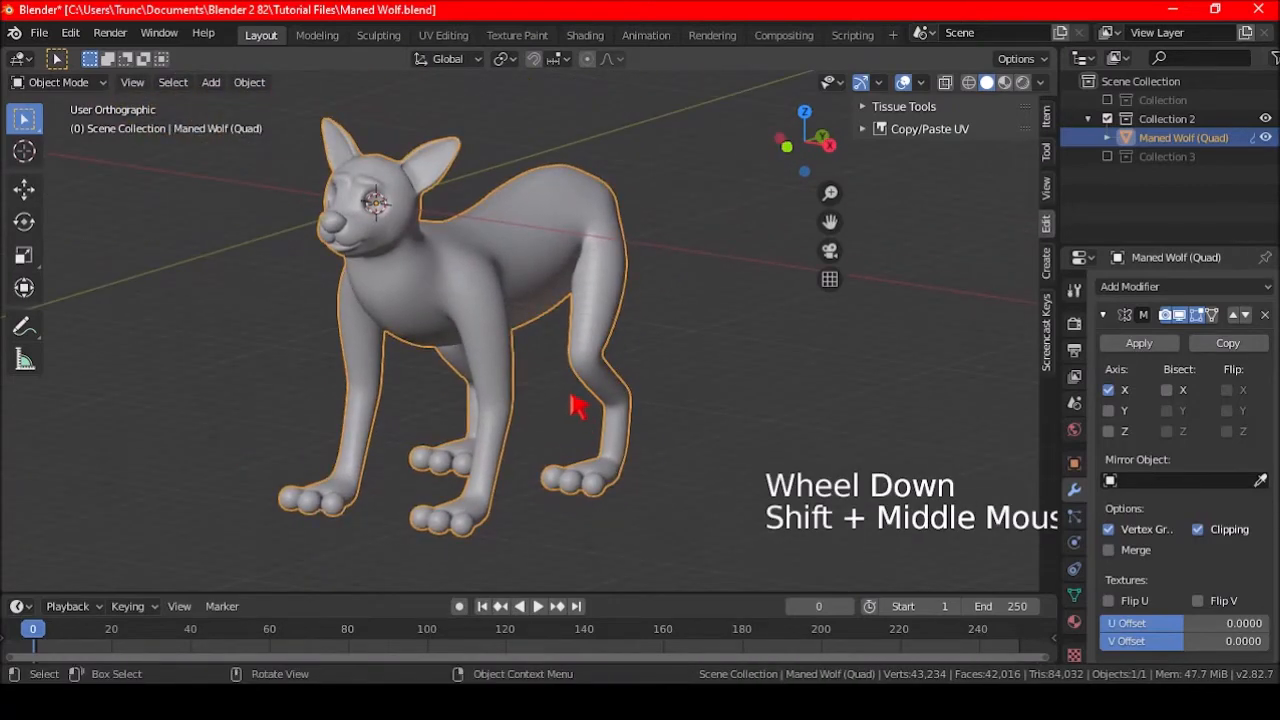
- Save the file and return to Edit Mode with the hind leg framed in the right orthographic view
key("ctrl+s")
key("Tab")
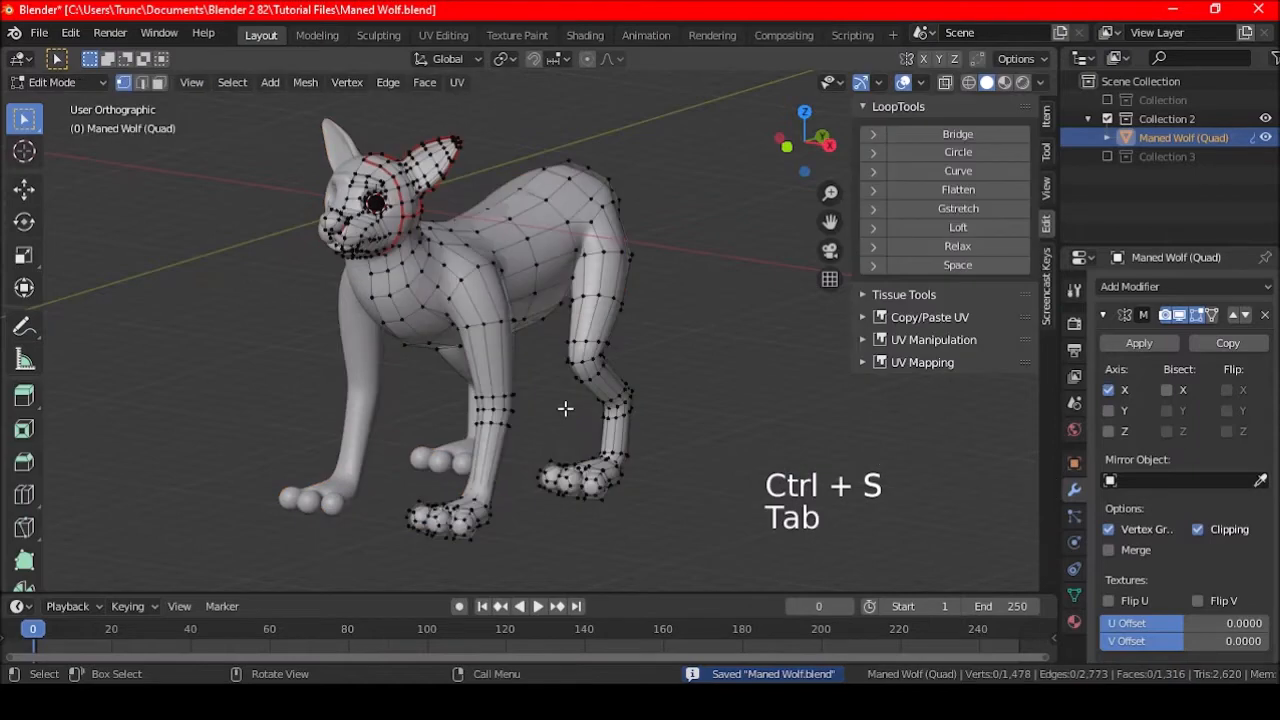
key("KP_3")
middle_click_drag(593, 421, 585, 483, "shift")
scroll(363, 368, "up", 4)
scroll(514, 451, "up", 3)
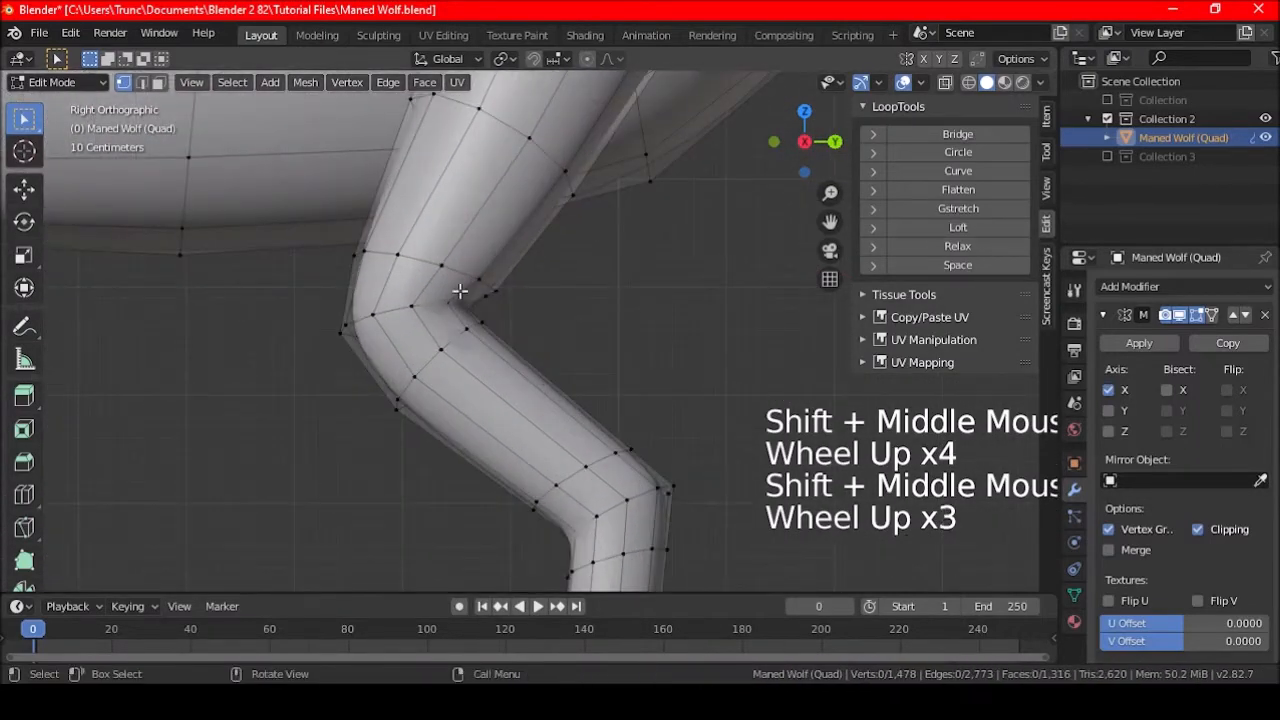
- Switch to edge selection mode and clear the selection on the wolf mesh
left_click(470, 282, "alt+shift")
left_click(141, 82)
key("a")
key("a")
key("a")
scroll(571, 286, "down", 4)
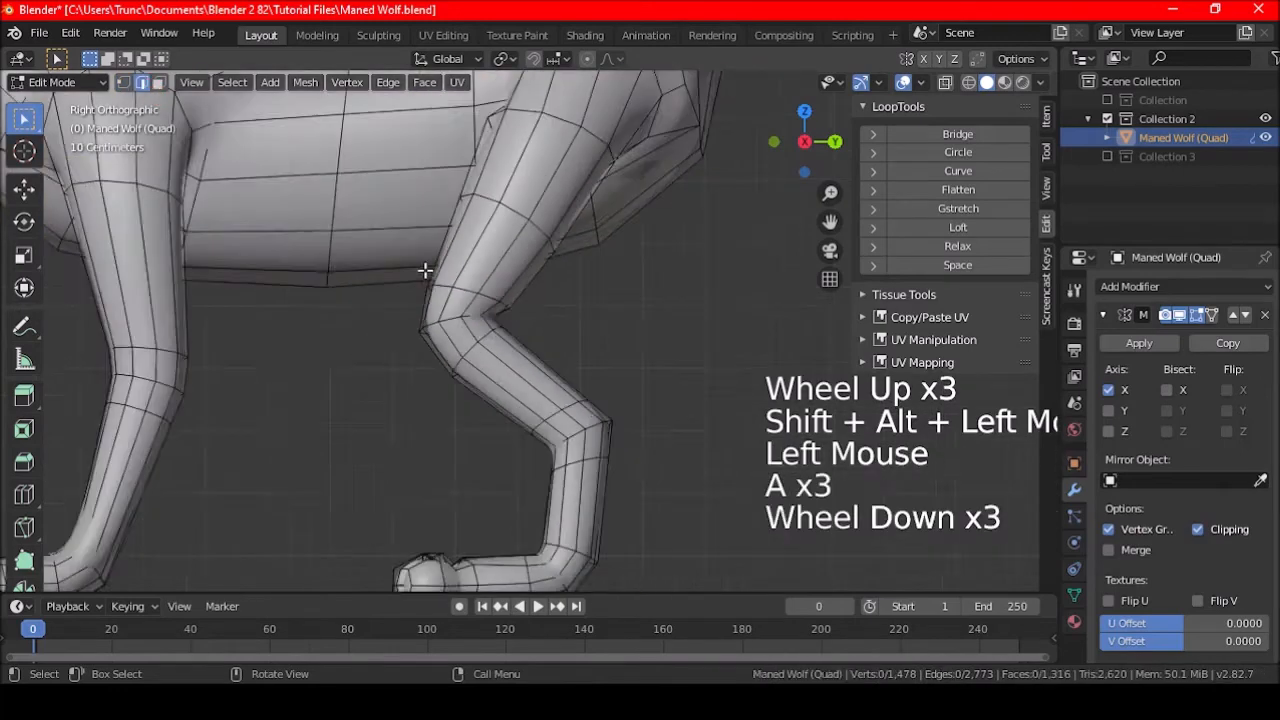
- Select the hind leg's edge loops from thigh to ankle, round them with LoopTools Circle, and clear the selection
left_click(556, 150, "alt+shift")
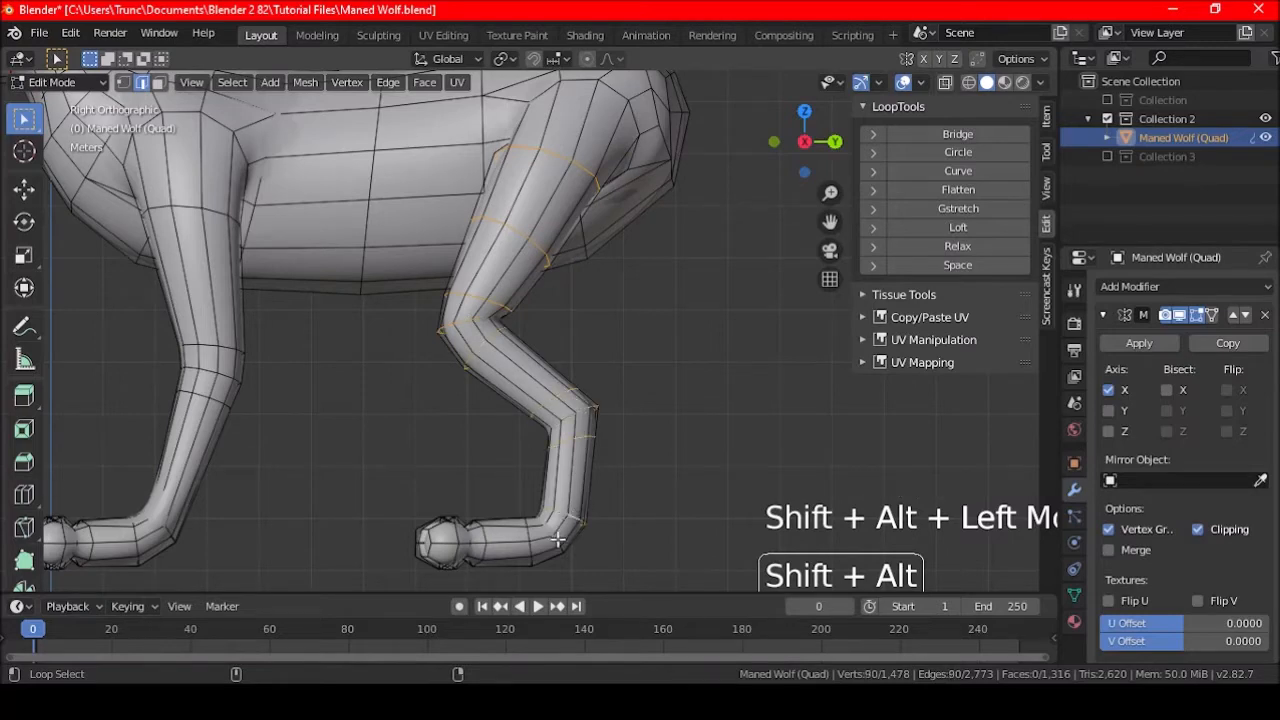
left_click(940, 152)
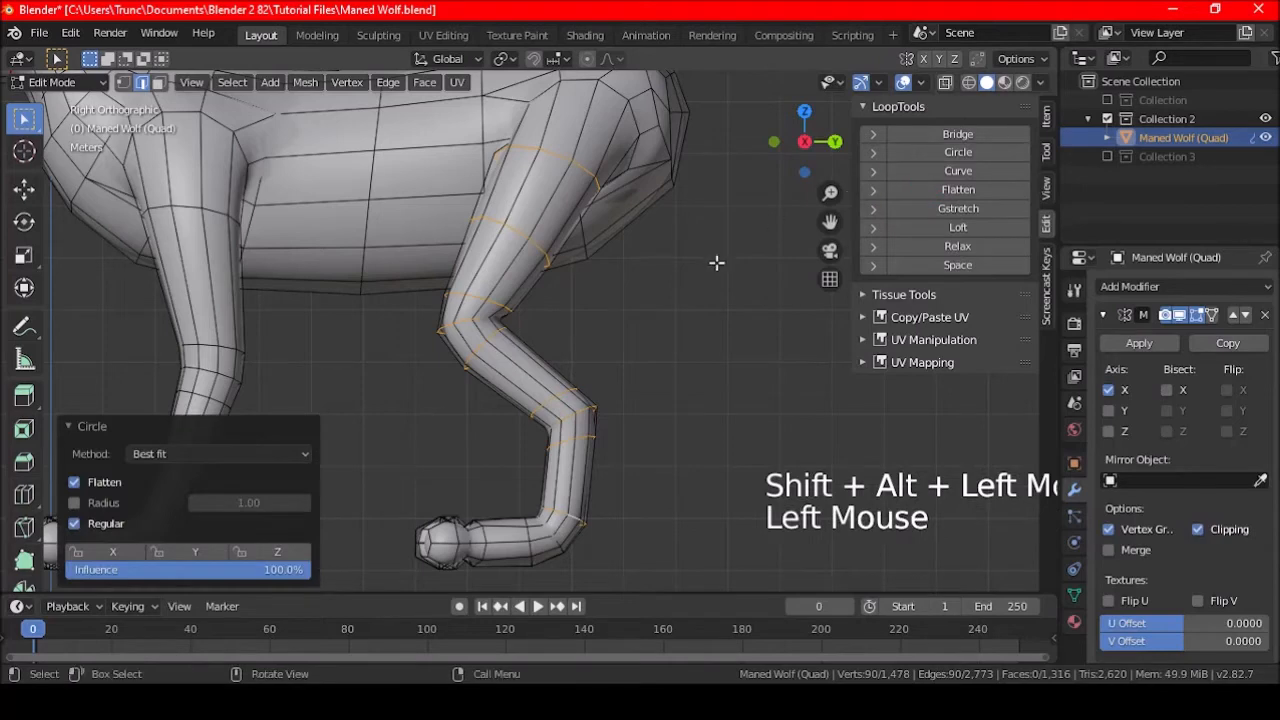
key("ctrl+z")
key("ctrl+shift+z")
key("a")
key("a")
key("a")
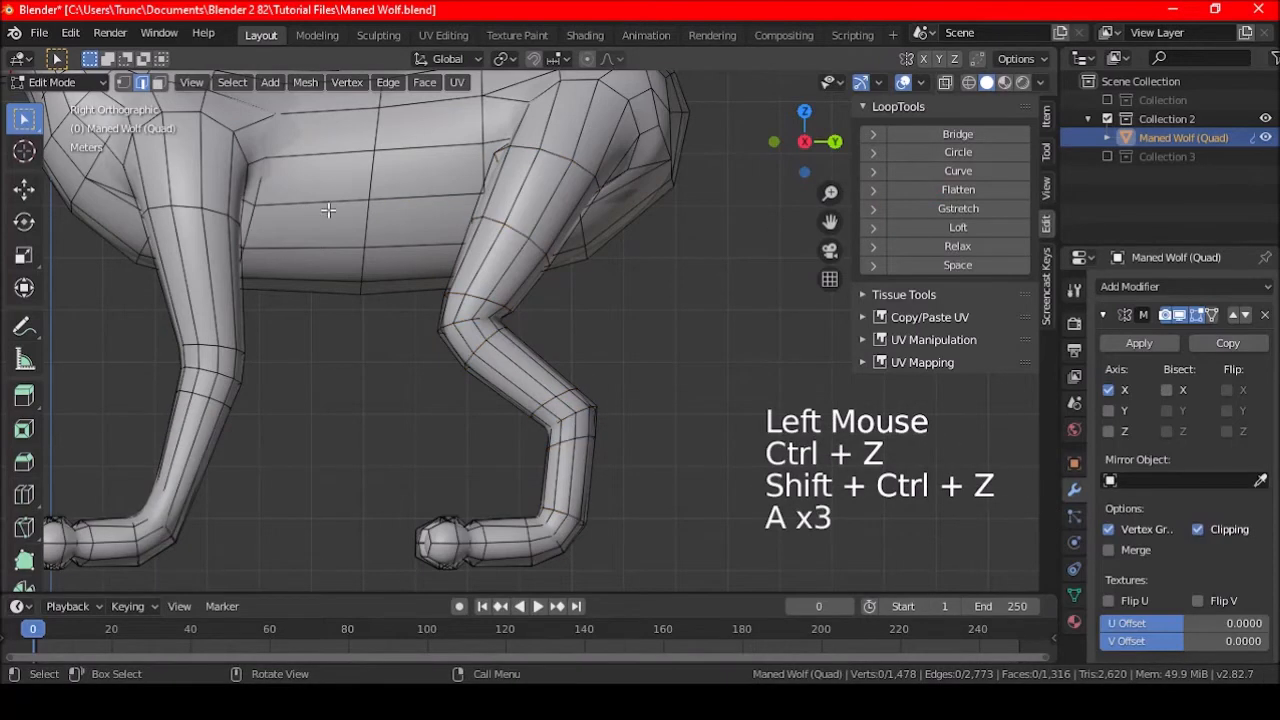
- Move the edge loop at the hind leg's knee slightly backward and down, and clear the selection
middle_click_drag(328, 210, 514, 320, "shift")
scroll(400, 300, "up", 3)
left_click(390, 300, "alt+shift")
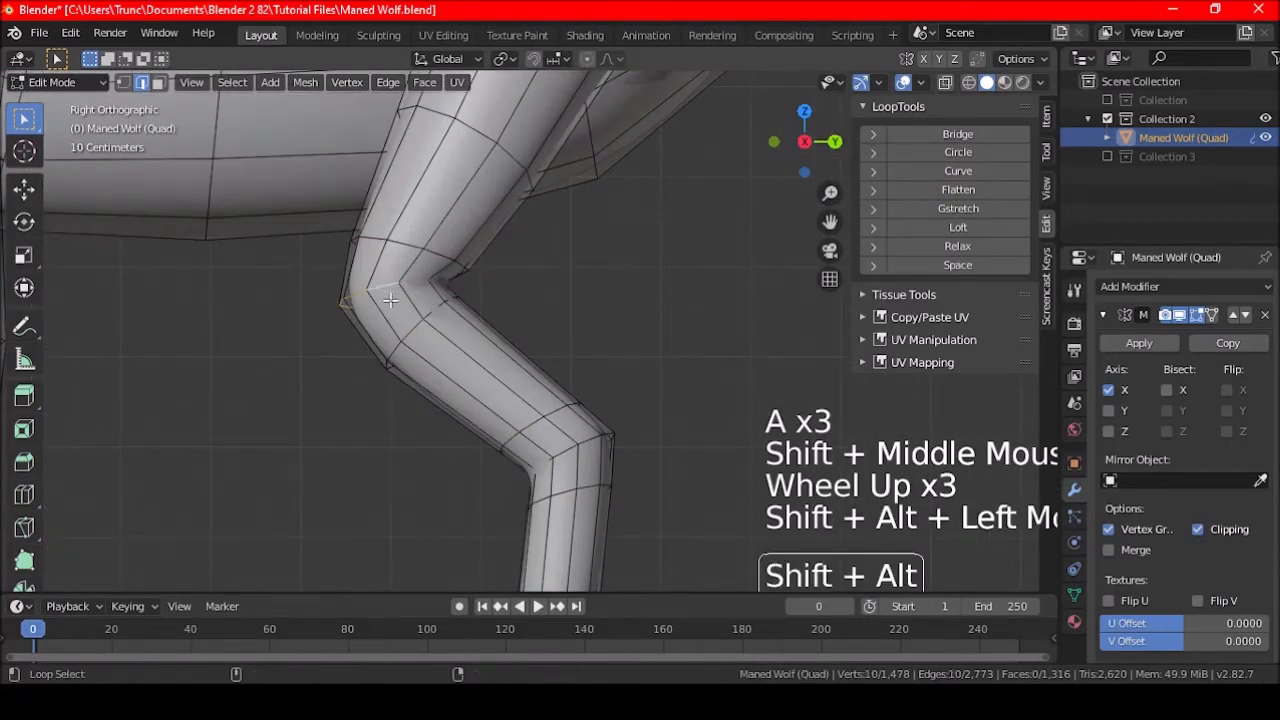
scroll(390, 300, "up", 2)
key("g")
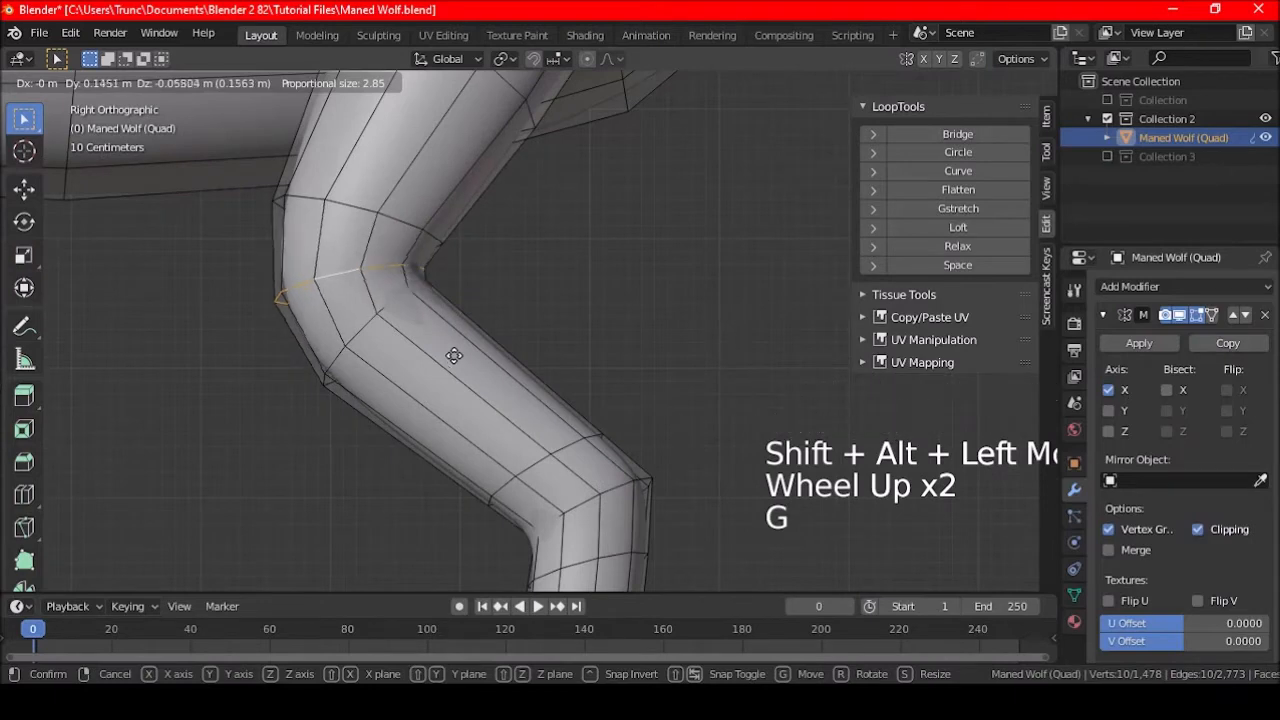
key("a")
key("a")
key("a")
- Rotate the edge loop just below the hind leg's knee to suit the bend, and clear the selection
left_click(363, 329, "alt+shift")
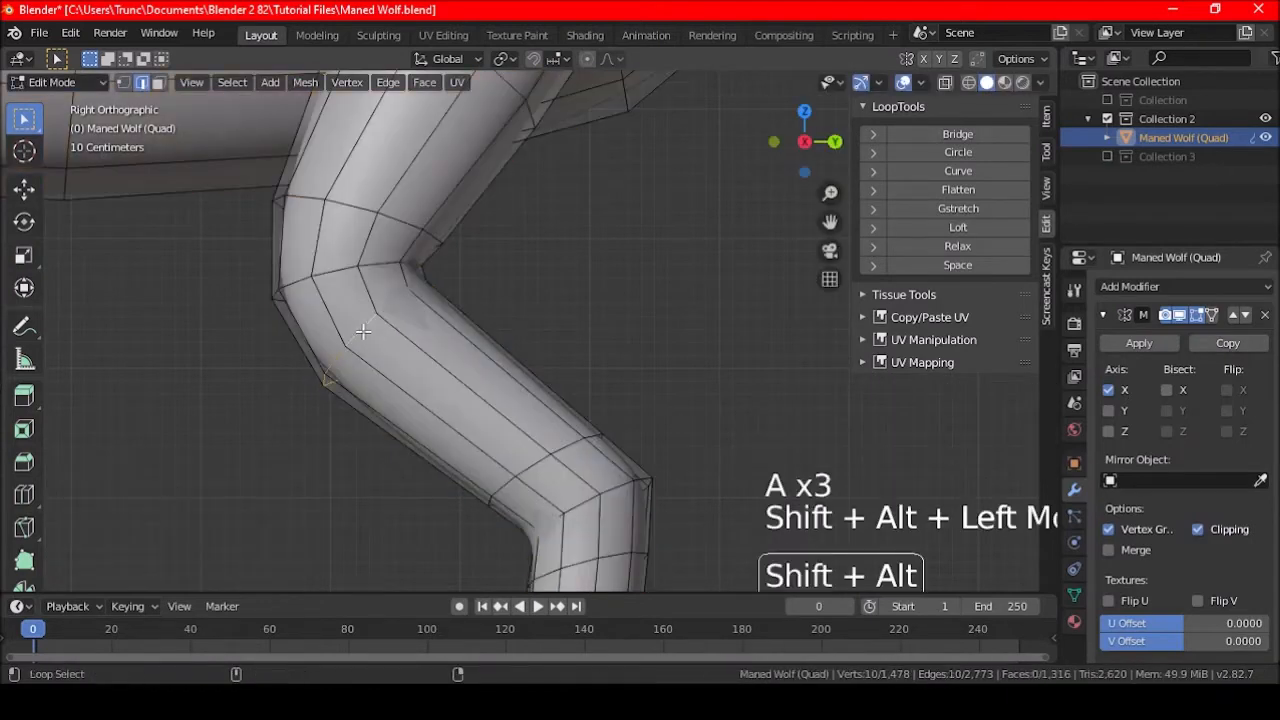
key("r")
left_click(520, 418)
key("a")
key("a")
key("a")
- Rotate the edge loop just above the hind leg's knee by about -6.5°, and clear the selection
left_click(406, 215, "alt+shift")
key("r")
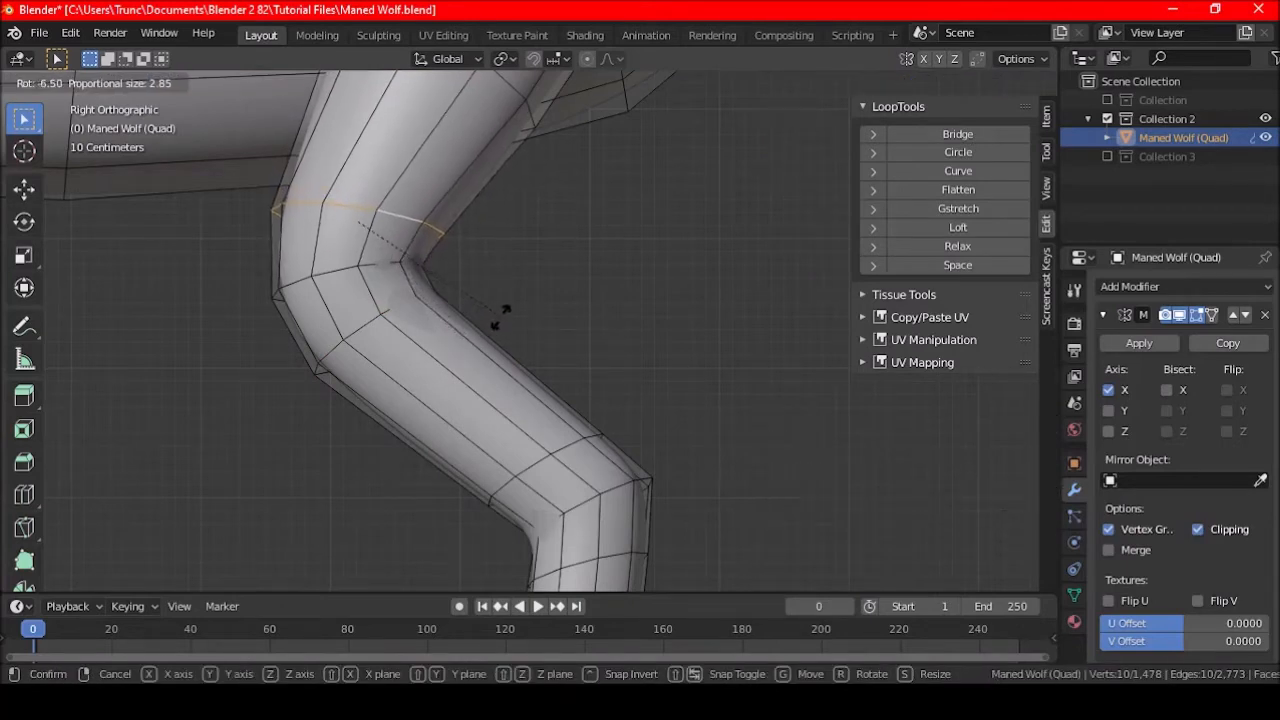
left_click(500, 312)
key("a")
key("a")
key("a")
- Move the edge loop at the point of the hock slightly to smooth the bend, and clear the selection
scroll(486, 329, "down", 5)
middle_click_drag(600, 414, 510, 310, "shift")
scroll(487, 289, "up", 4)
scroll(531, 335, "up", 2)
left_click(534, 334, "alt+shift")
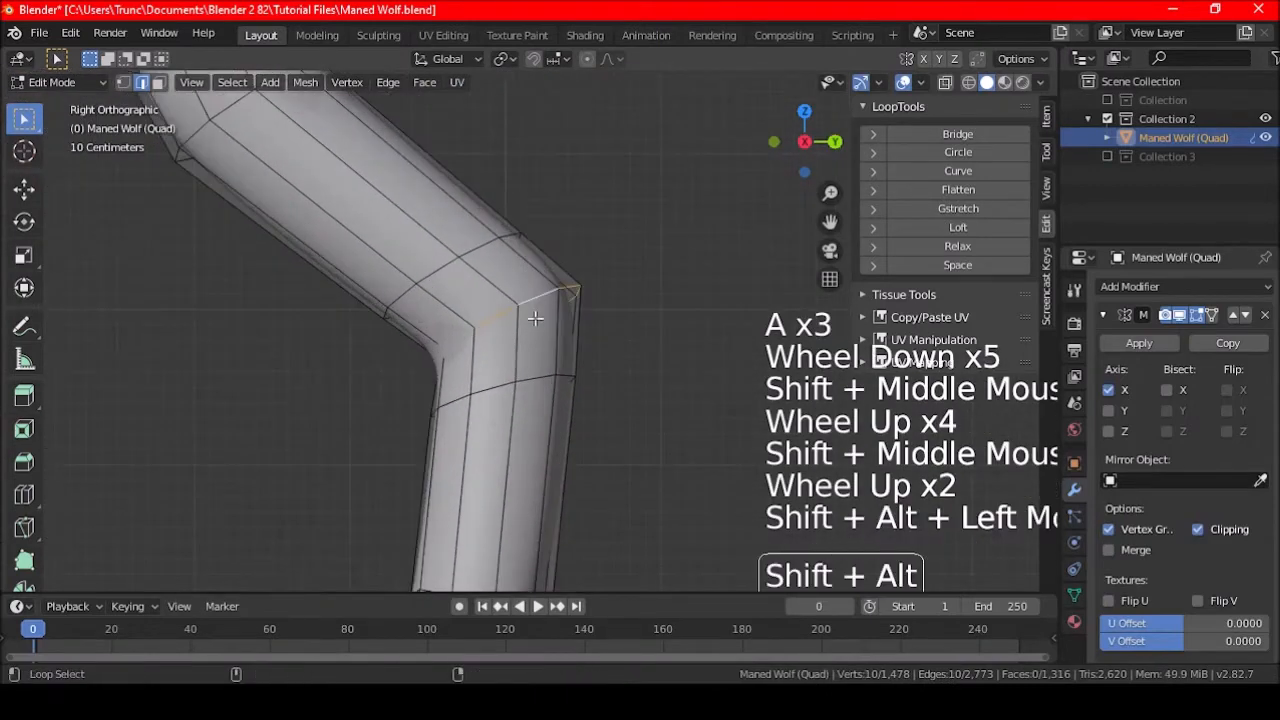
key("g")
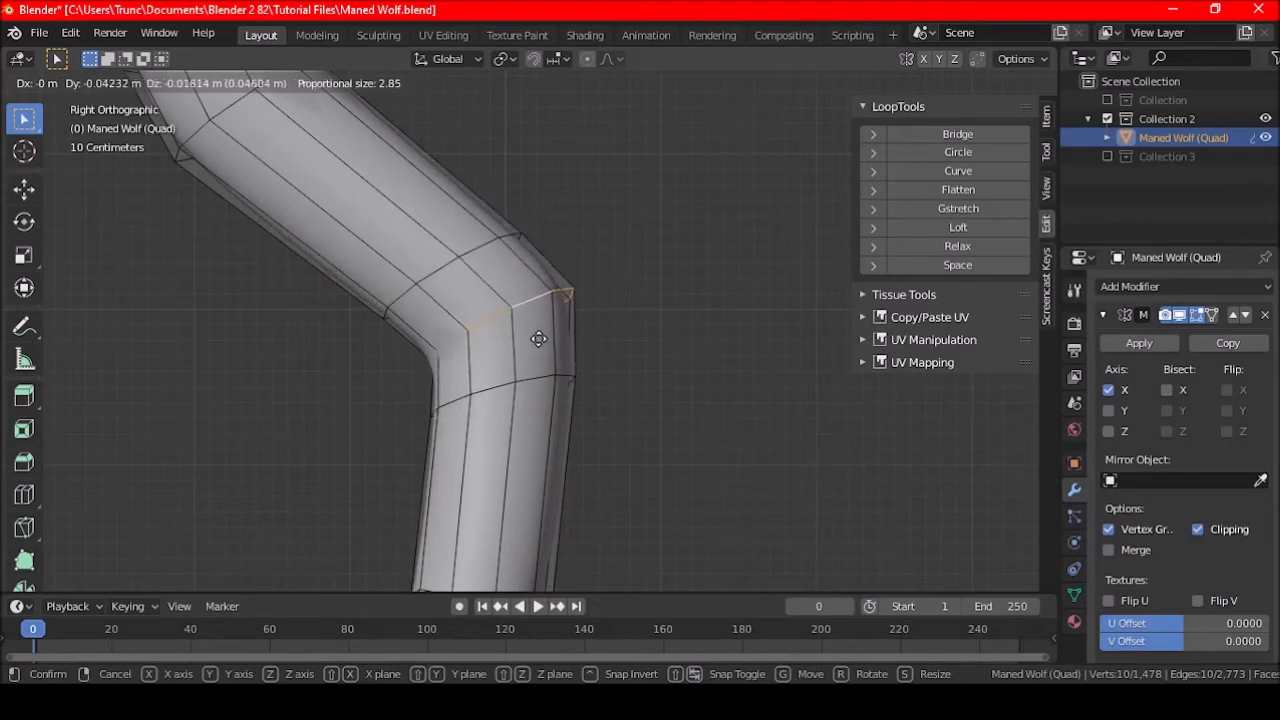
left_click(555, 338)
key("a")
key("a")
key("a")
- Rotate the edge loop just below the hock to lie more level across the lower leg, and clear the selection
scroll(560, 337, "down", 6)
scroll(540, 340, "up", 4)
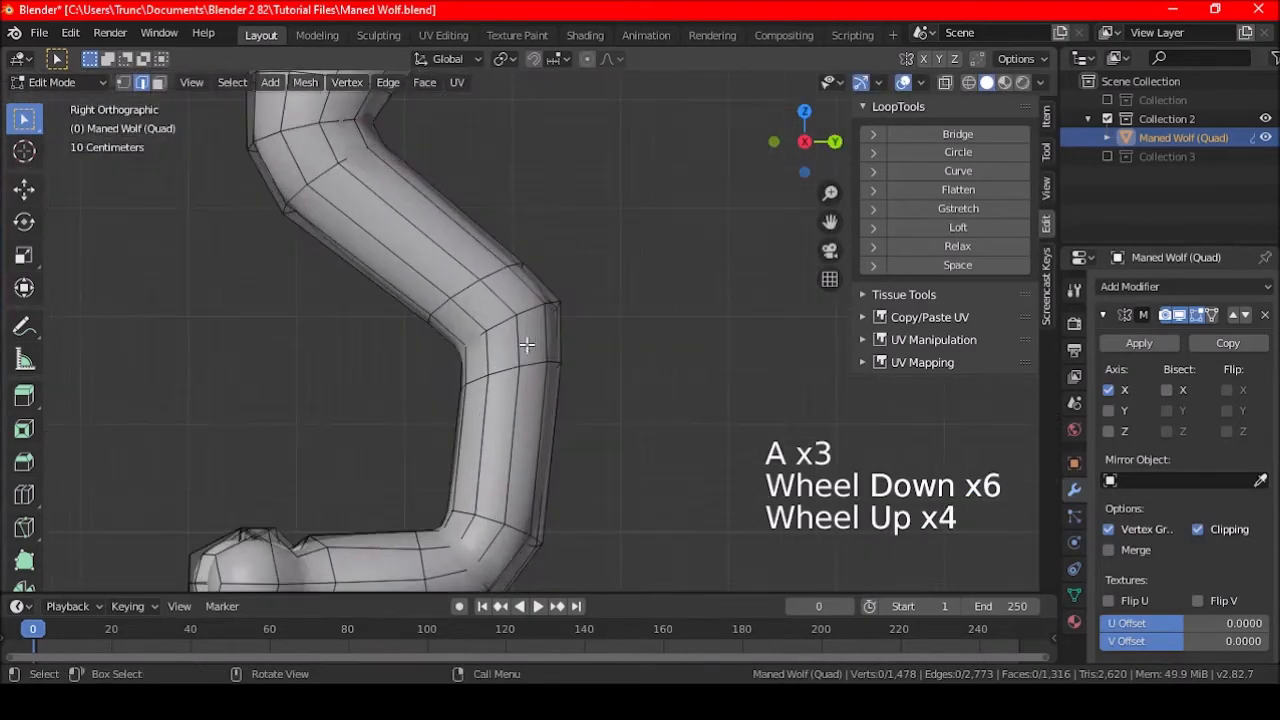
left_click(528, 355, "alt+shift")
key("r")
key("a")
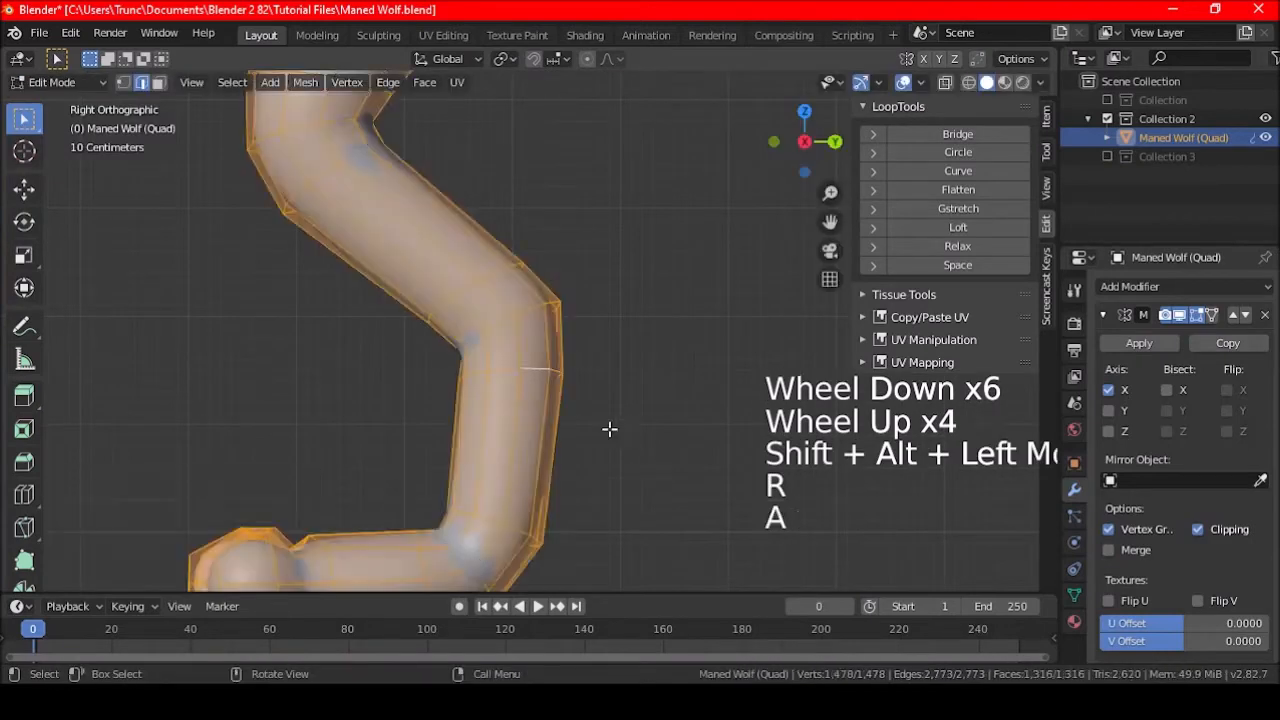
key("a")
key("a")
- Rotate the edge loop just above the hock by about -8°, and clear the selection
left_click(500, 280, "alt+shift")
key("r")
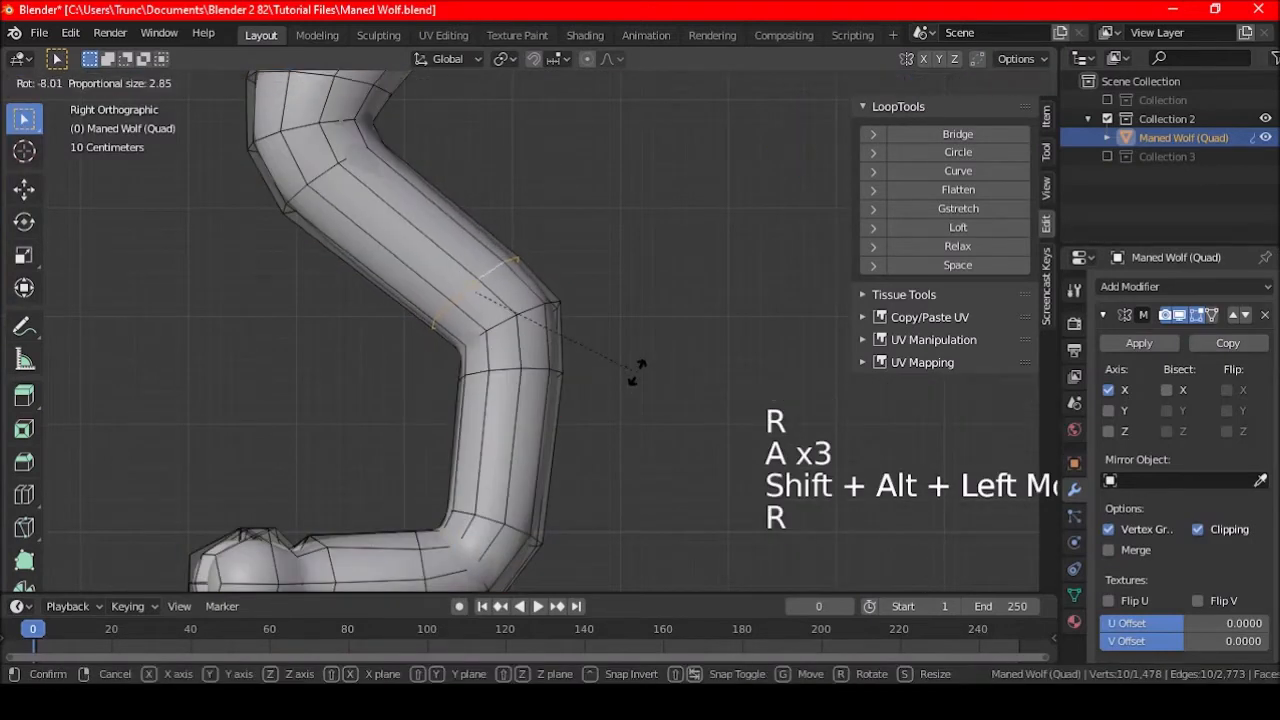
left_click(630, 371)
key("a")
key("a")
key("a")
- Examine the stance and alignment of the front and hind legs from the side, front and below
scroll(580, 374, "down", 3)
middle_click_drag(514, 294, 544, 436, "shift")
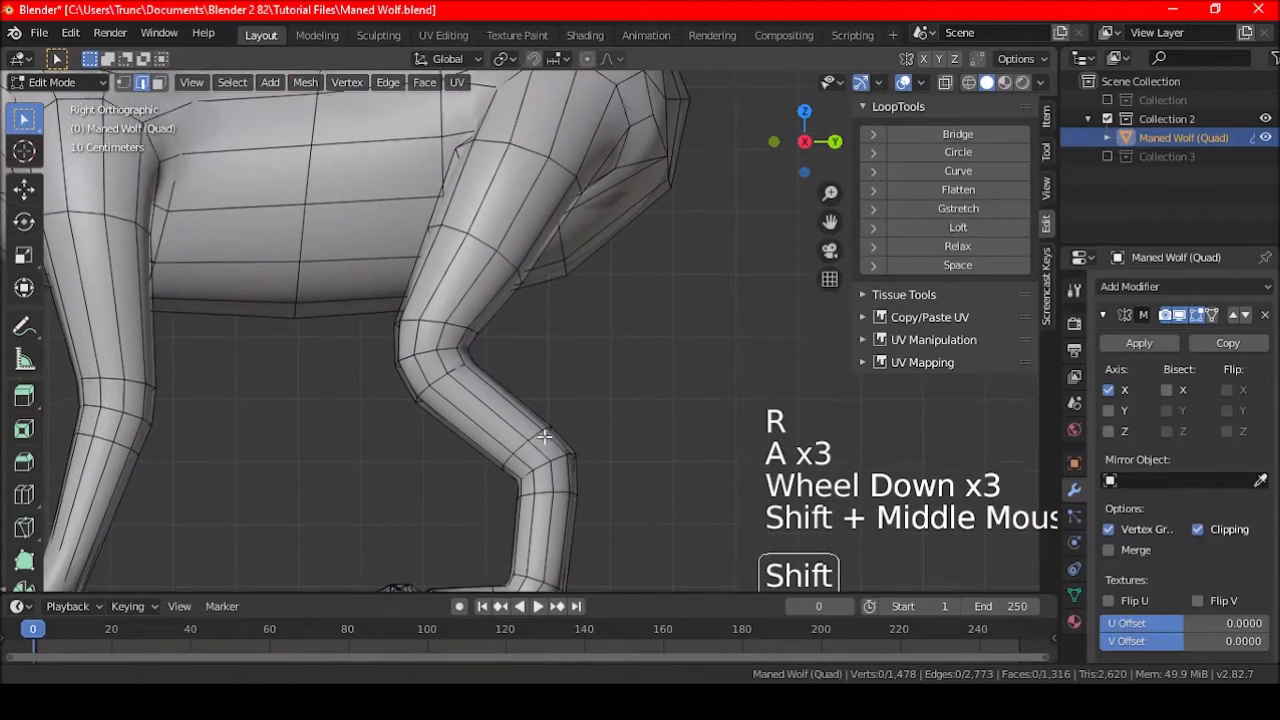
scroll(540, 420, "down", 3)
middle_click_drag(569, 377, 695, 385, "shift")
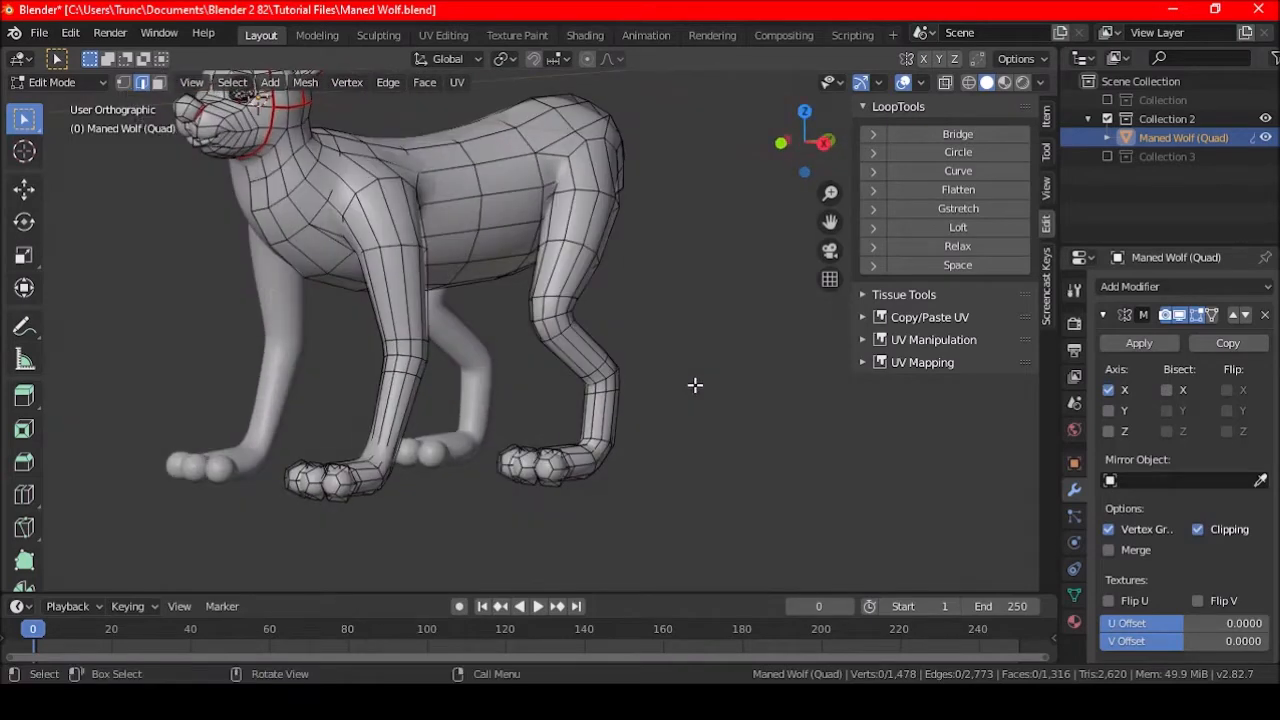
key("KP_1")
middle_click_drag(442, 481, 614, 358, "shift")
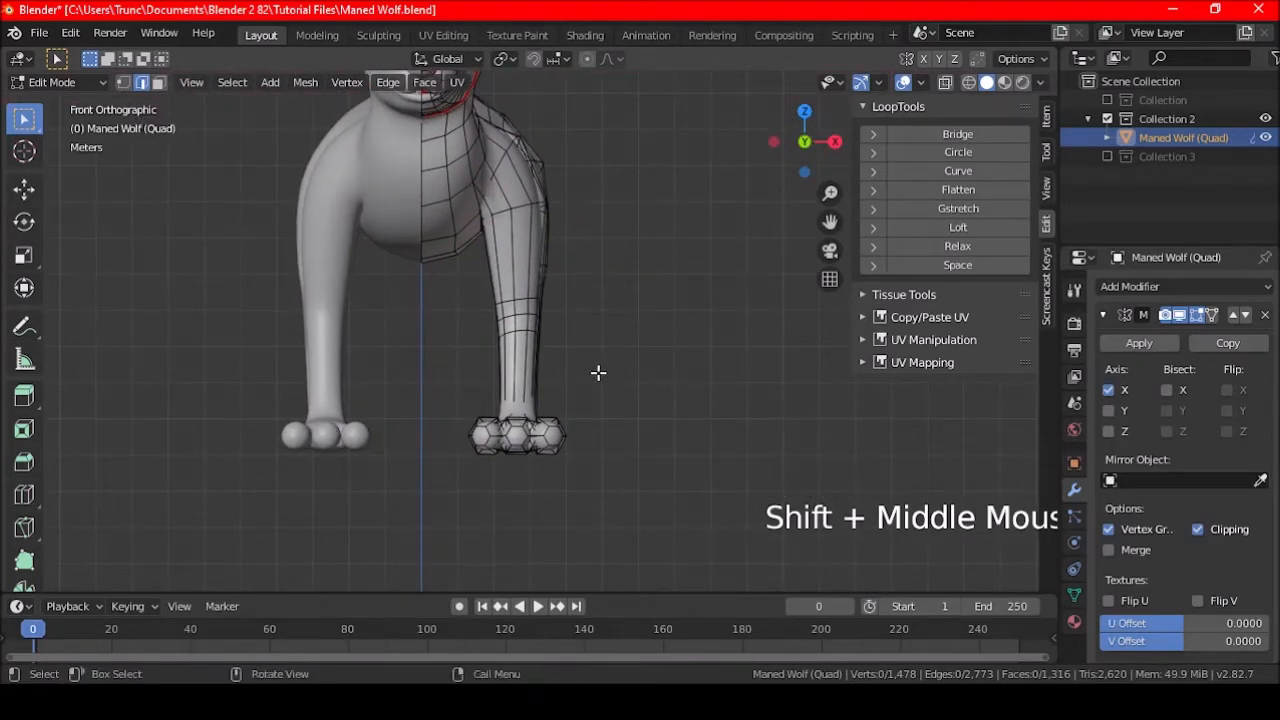
middle_click_drag(598, 372, 530, 343)
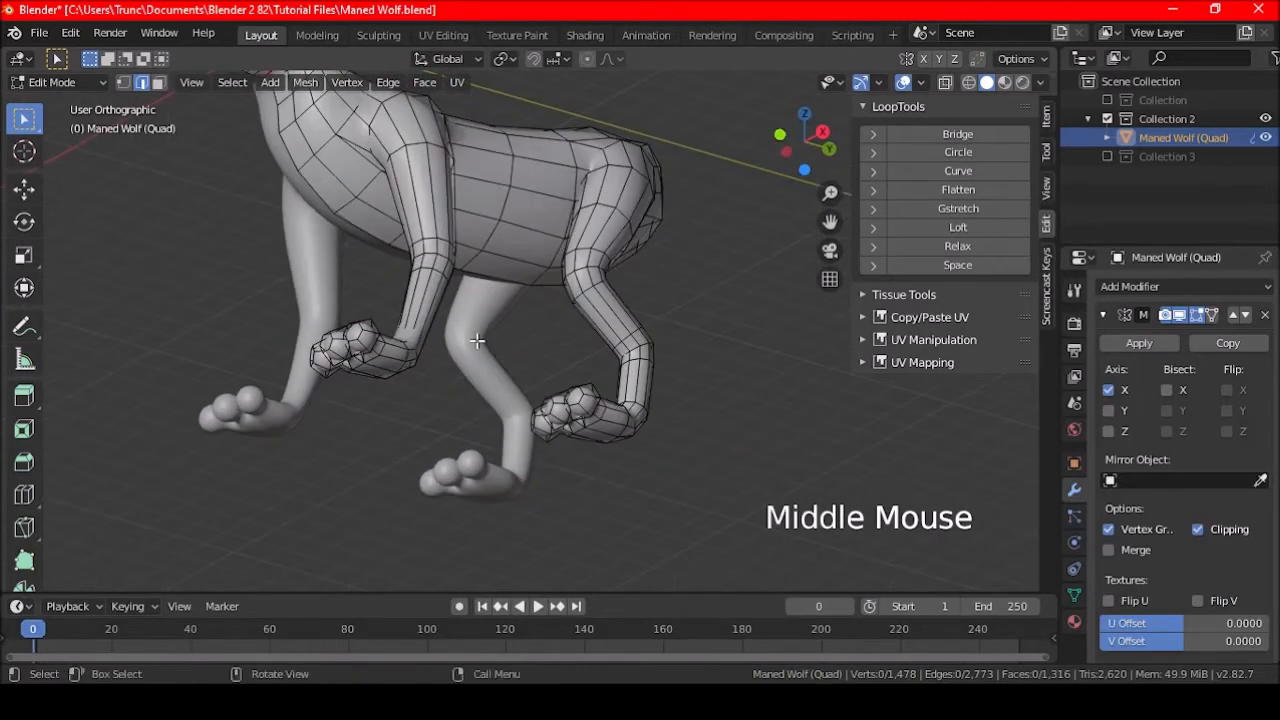
left_click(158, 82)
middle_click_drag(220, 117, 479, 300)
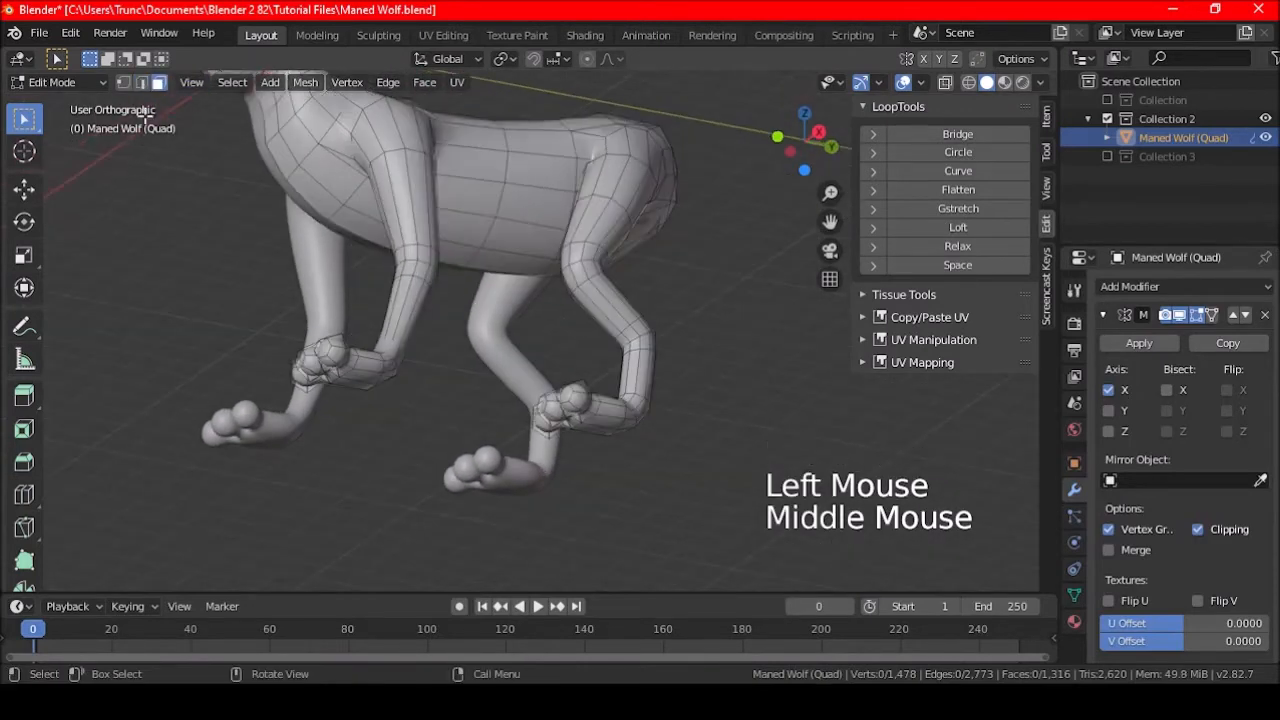
- In vertex selection mode from the right side view, select the whole hind foot through the mesh with X-ray, then turn X-ray off
left_click(124, 82)
key("KP_3")
left_click(862, 84)
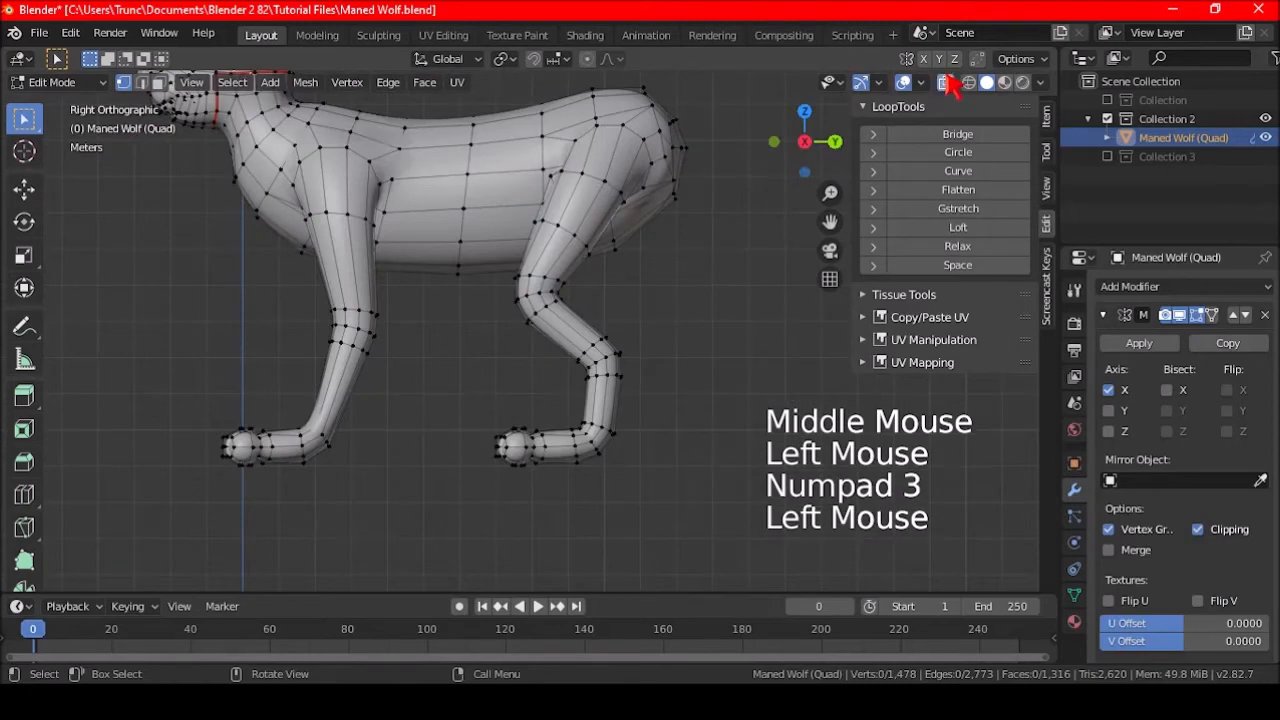
key("b")
left_click_drag(419, 413, 657, 463)
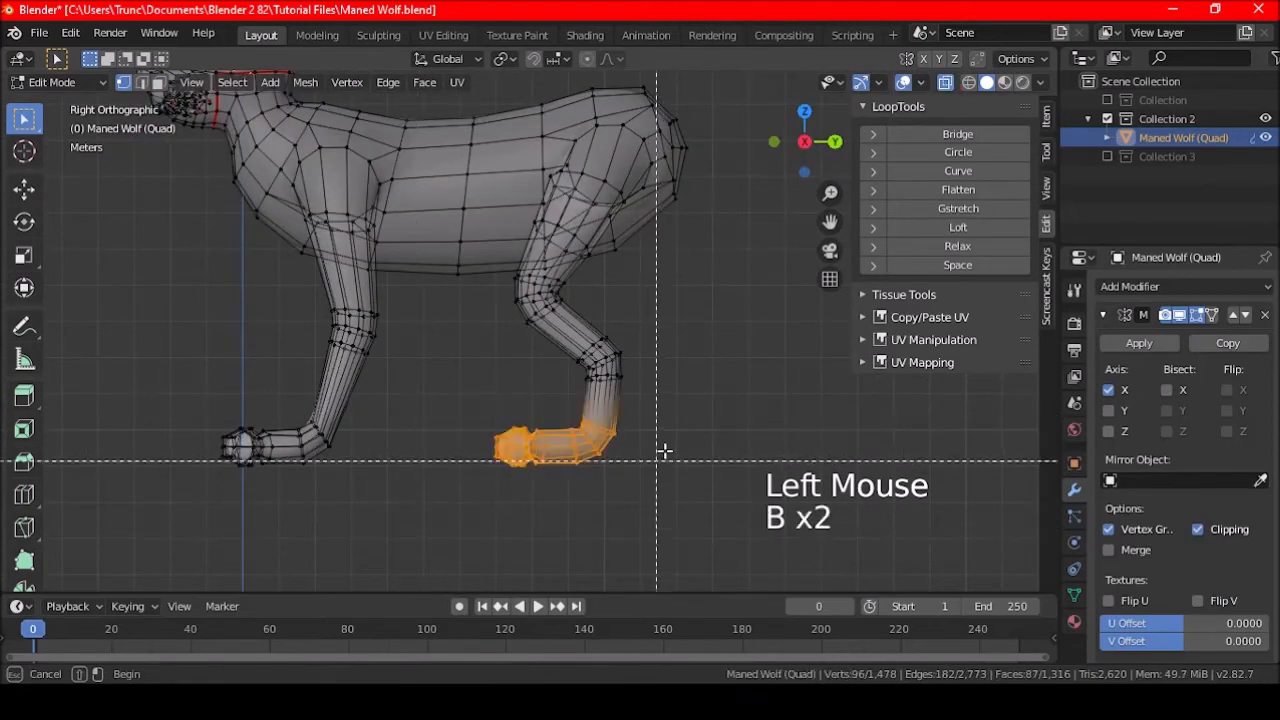
left_click(944, 84)
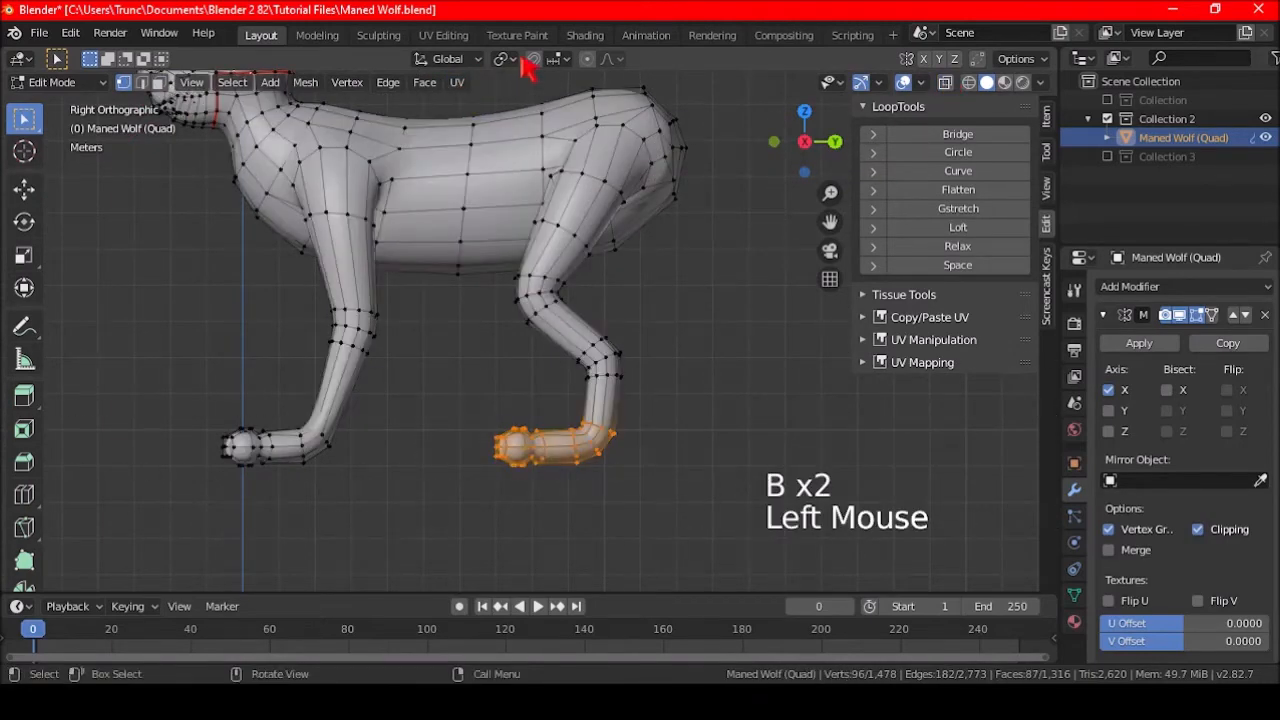
- Move the hind foot outward about 0.75 m along X with smooth proportional editing at size 8.95, and clear the selection
key("ctrl+KP_1")
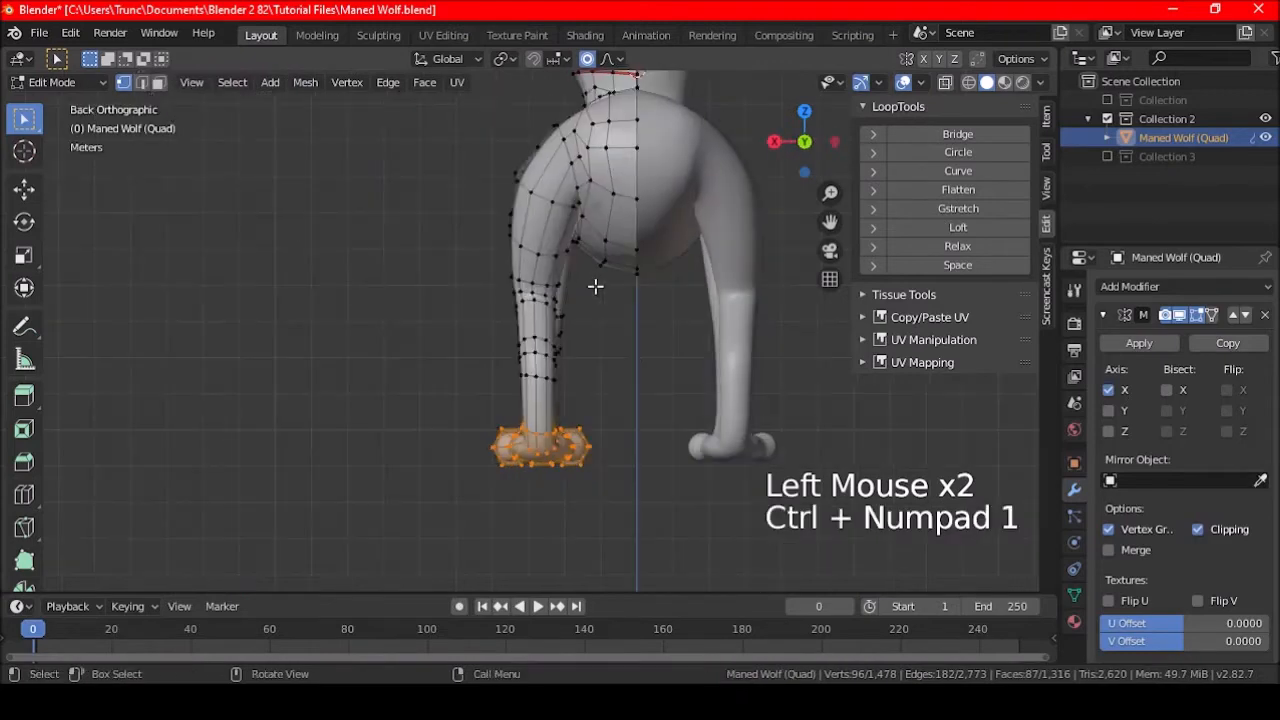
middle_click_drag(692, 401, 646, 406, "shift")
key("g")
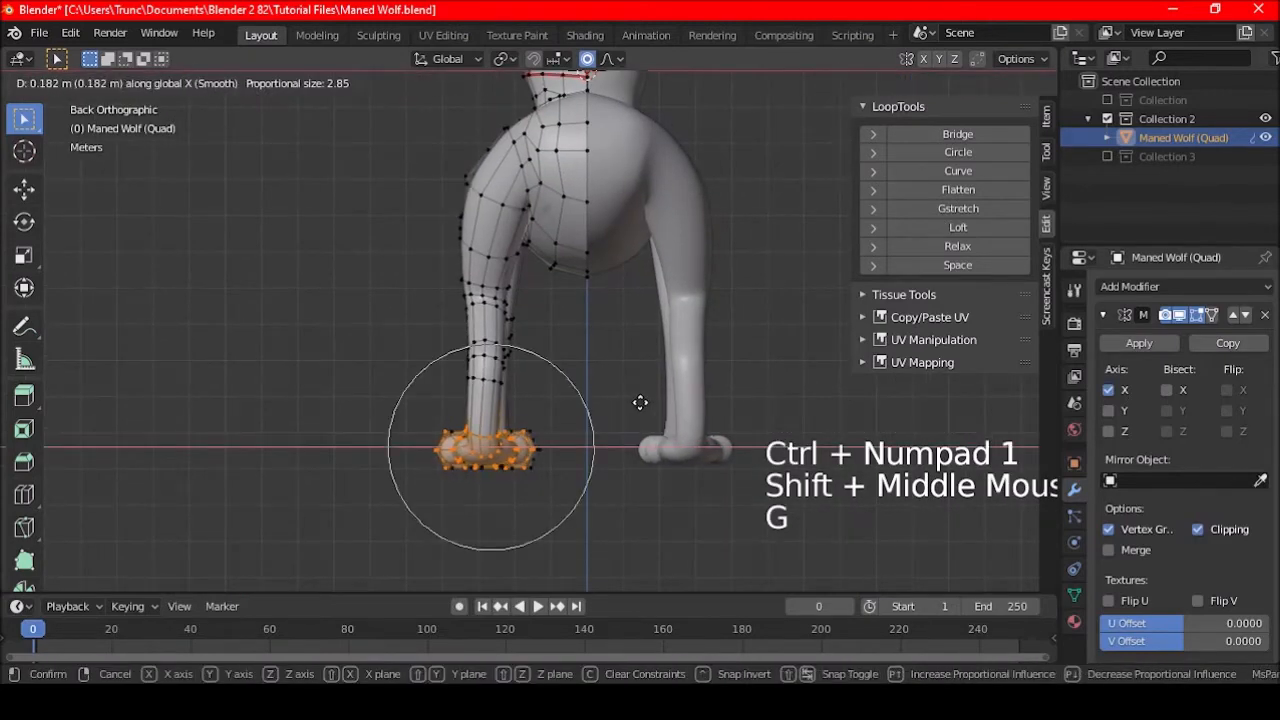
scroll(640, 402, "down", 11)
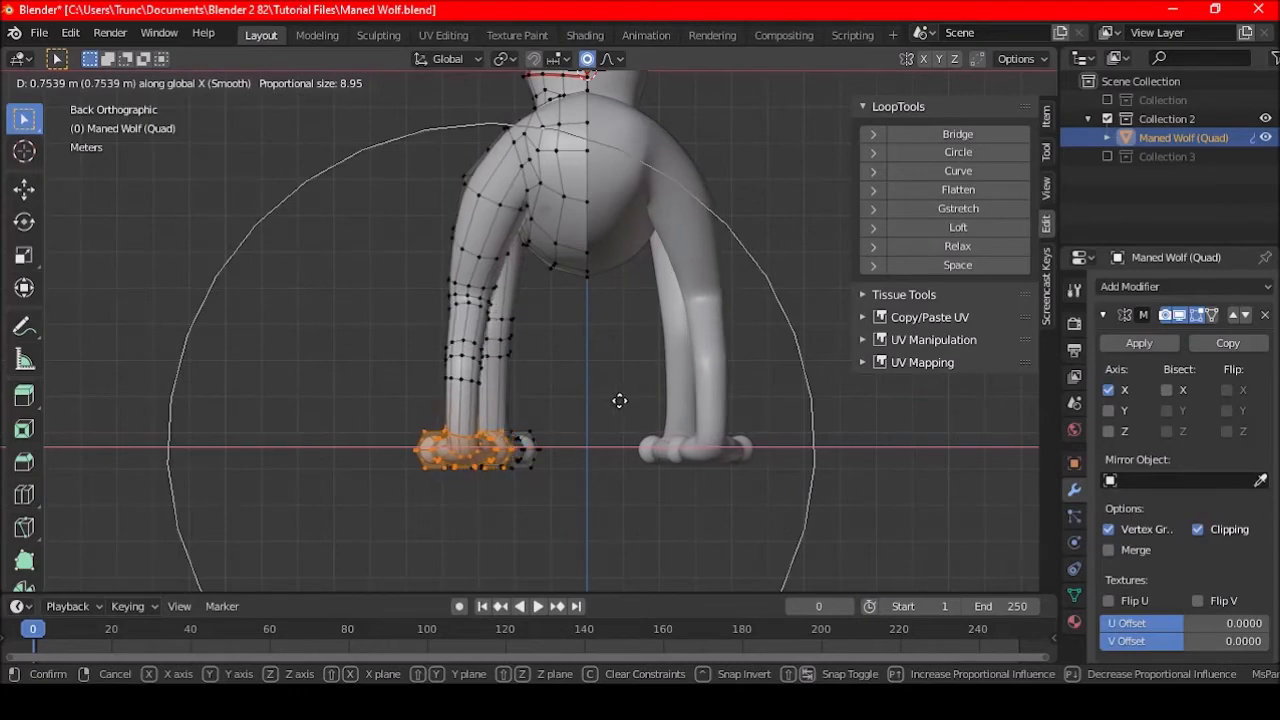
left_click(618, 401)
middle_click_drag(618, 401, 679, 328)
middle_click_drag(585, 268, 571, 303, "shift")
key("a")
key("a")
key("a")
- Switch to Object Mode to view the whole wolf and save the file
scroll(603, 320, "down", 2)
scroll(566, 357, "up", 1)
key("Tab")
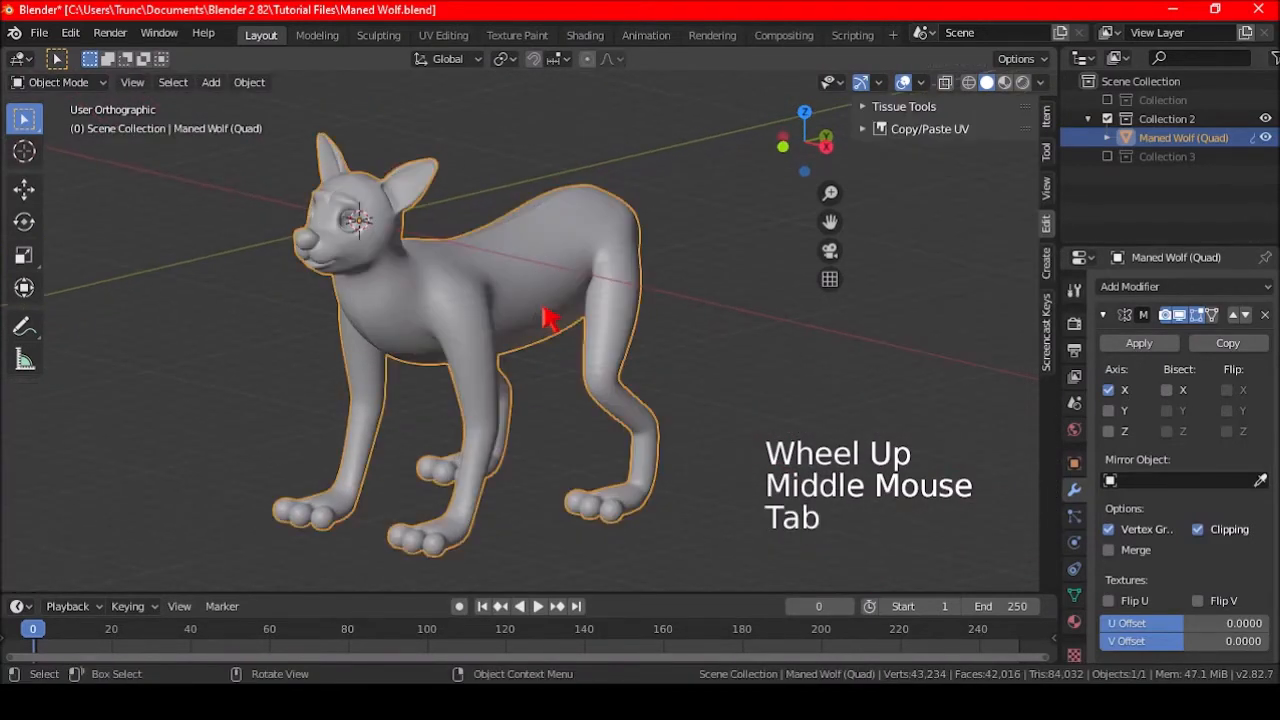
key("ctrl+s")
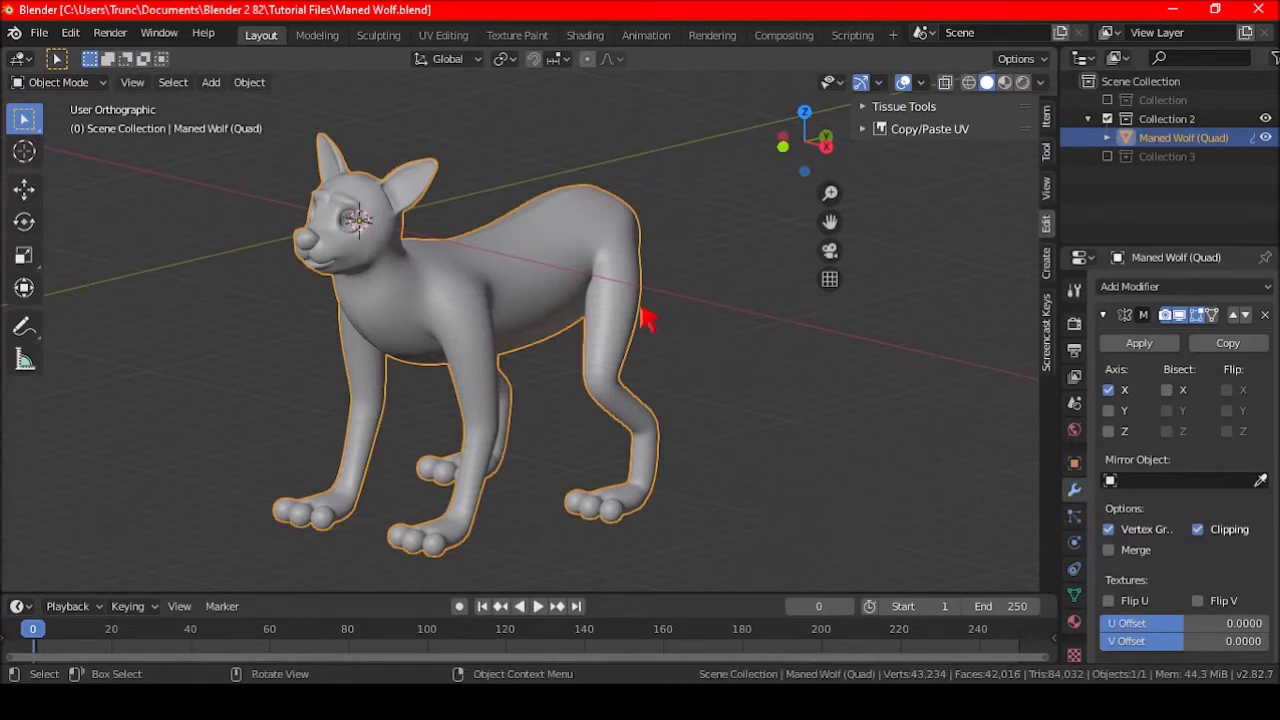
- Return to Edit Mode, turn off proportional editing, and frame the thigh and rump from the side
key("Tab")
middle_click_drag(663, 366, 566, 307)
left_click(588, 59)
middle_click_drag(614, 114, 572, 120, "shift")
scroll(560, 366, "up", 5)
scroll(528, 378, "down", 1)
middle_click_drag(528, 378, 493, 363, "shift")
scroll(493, 363, "up", 2)
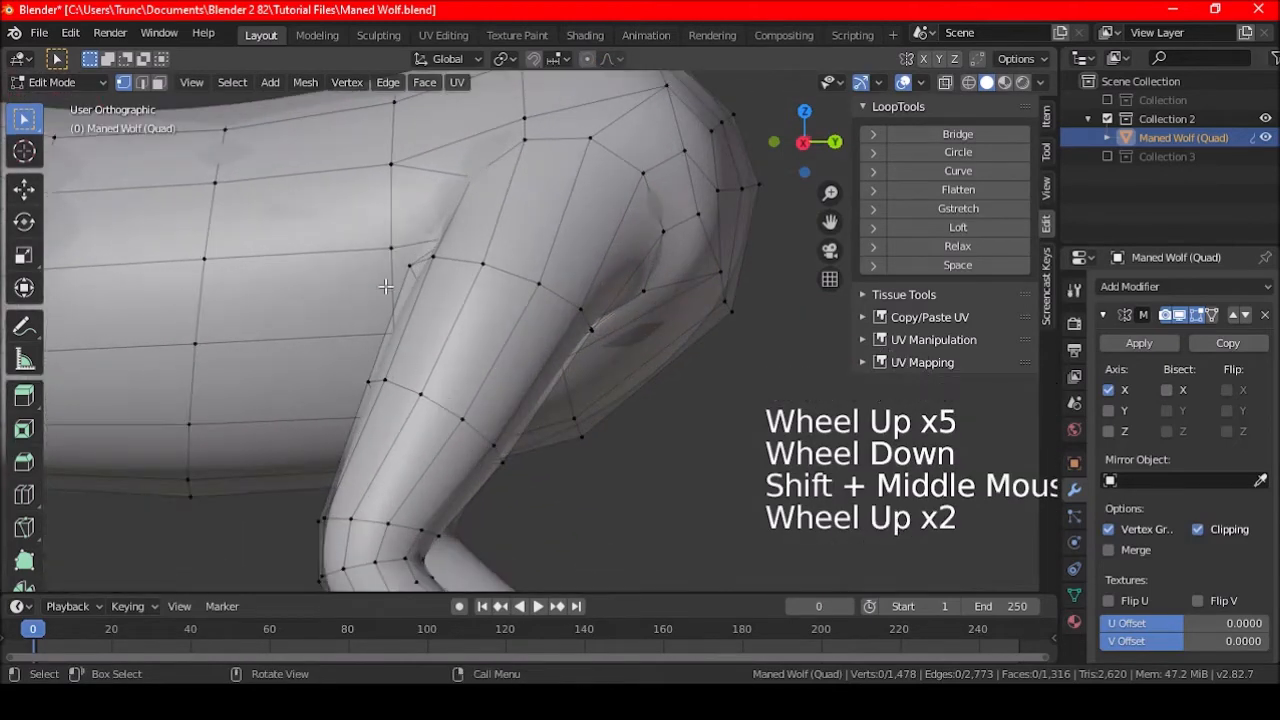
- Switch to edge selection mode and select the ring of lengthwise edges around the upper thigh
left_click(141, 83)
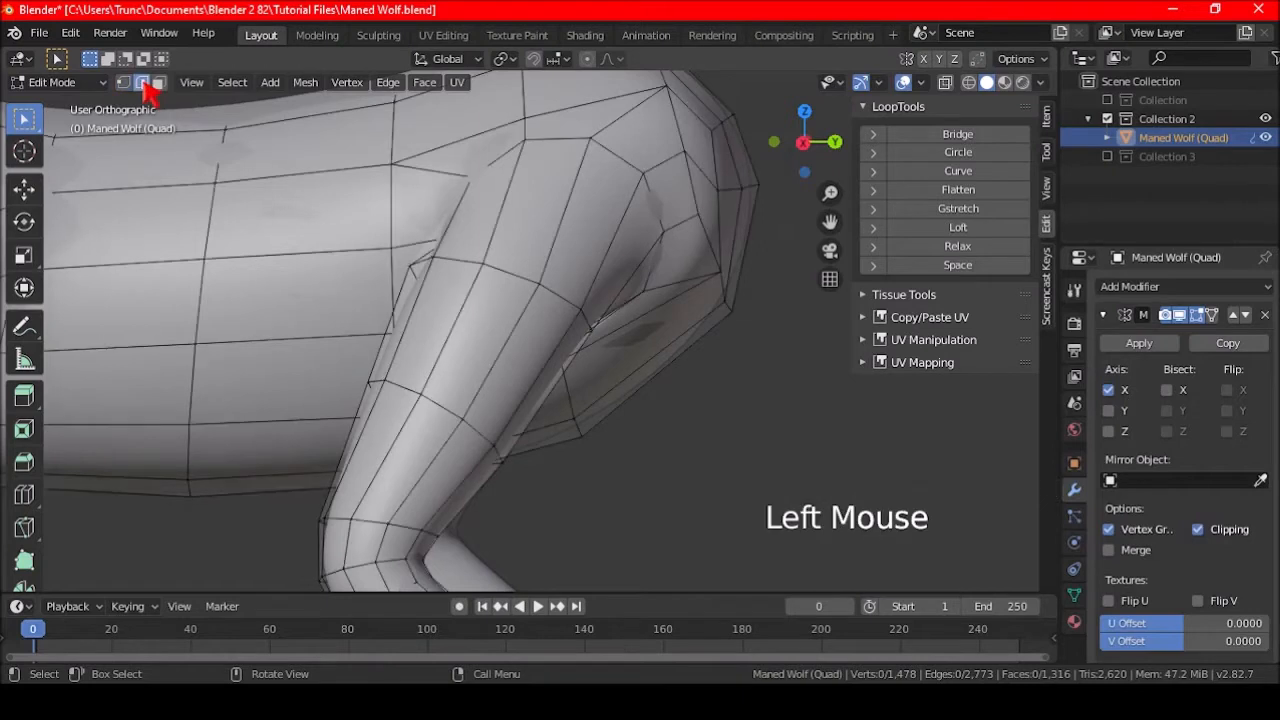
left_click(510, 59)
left_click(530, 120)
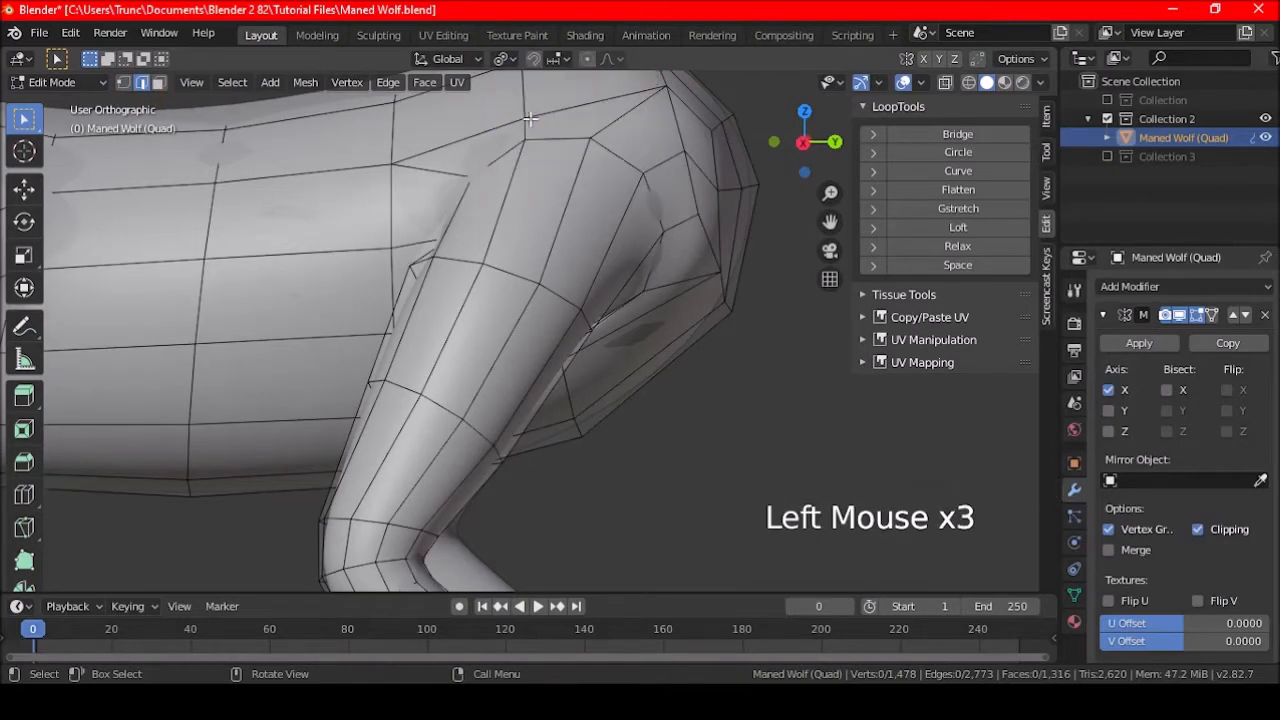
left_click(513, 273, "ctrl+alt+shift")
key("ctrl+z")
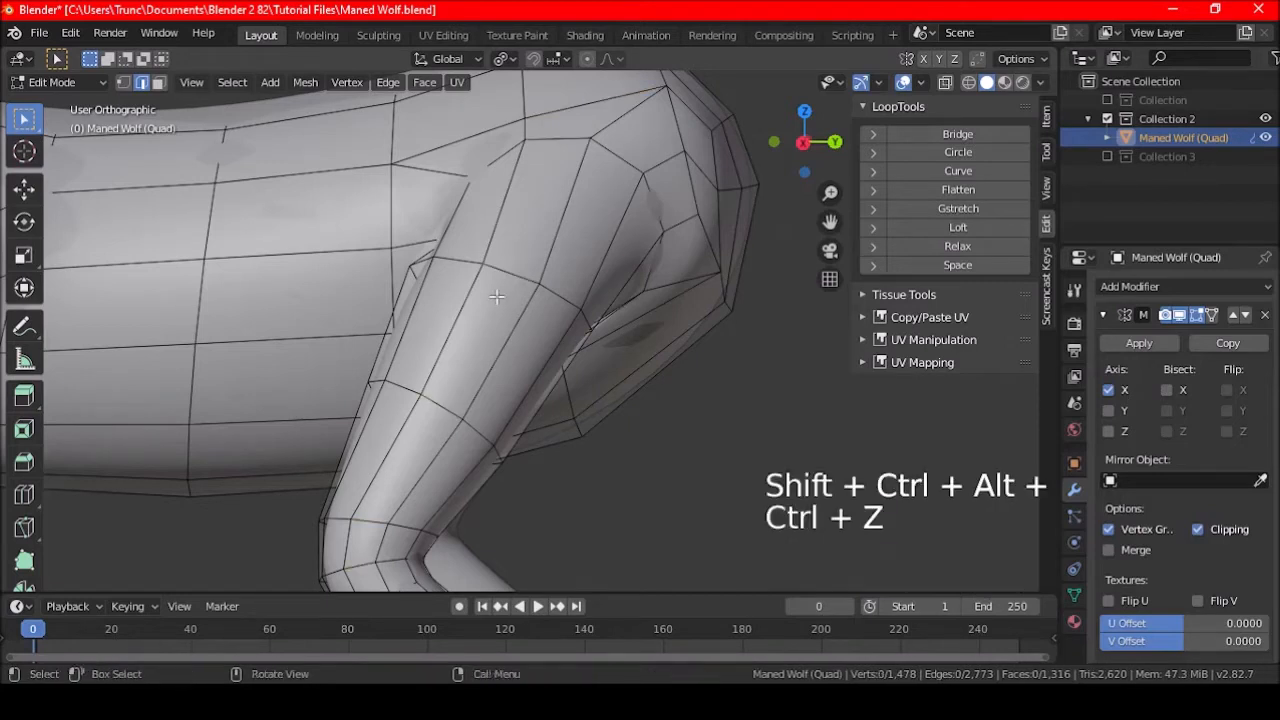
left_click(467, 310, "ctrl+alt+shift")
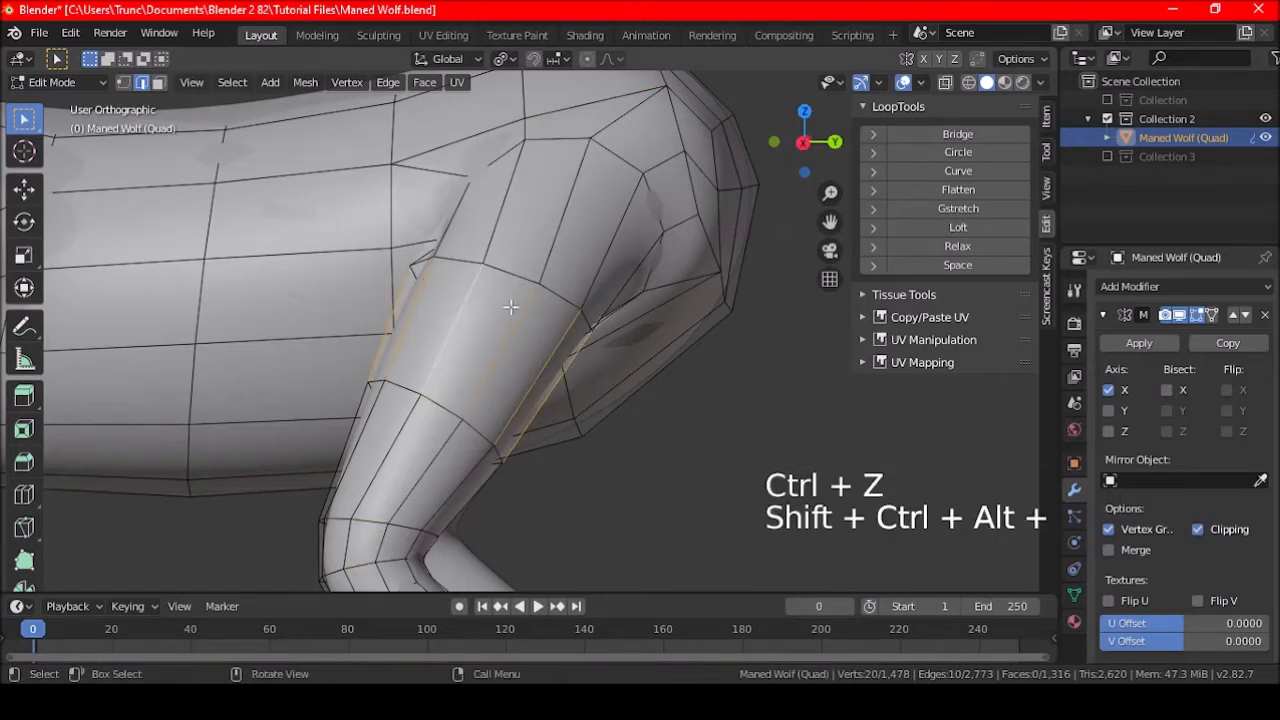
- Turn on Auto Merge for vertices while the thigh's edge ring stays selected
scroll(510, 308, "down", 3)
middle_click_drag(510, 308, 604, 273, "shift")
scroll(573, 279, "down", 1)
scroll(600, 289, "down", 1)
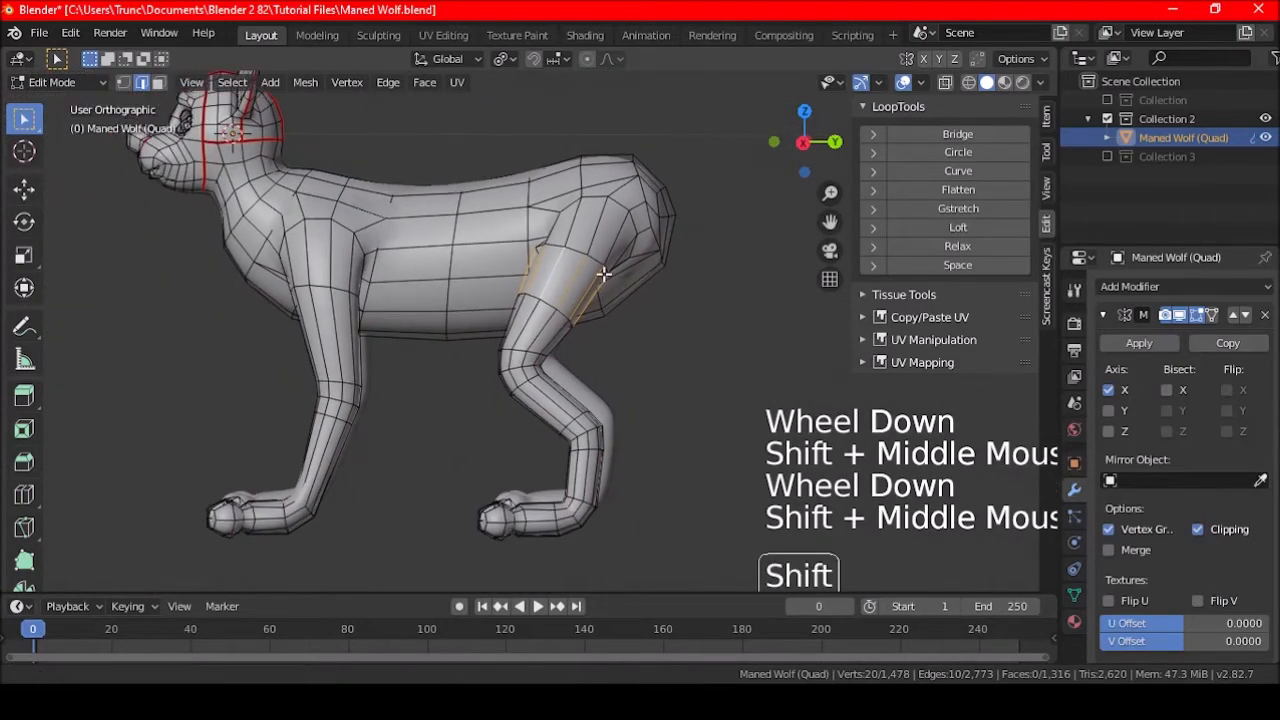
left_click(979, 58)
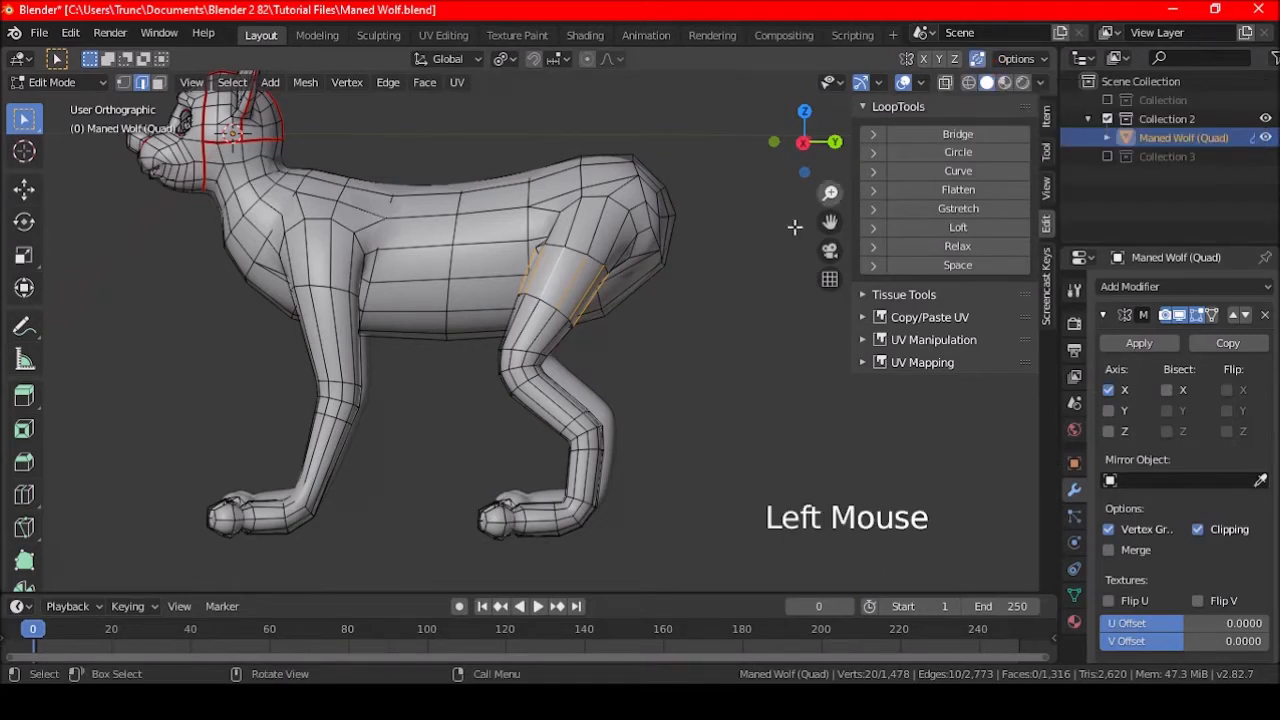
- Scale the thigh's selected edge ring to 0 to merge its two loops, and clear the selection in the right side view
key("s")
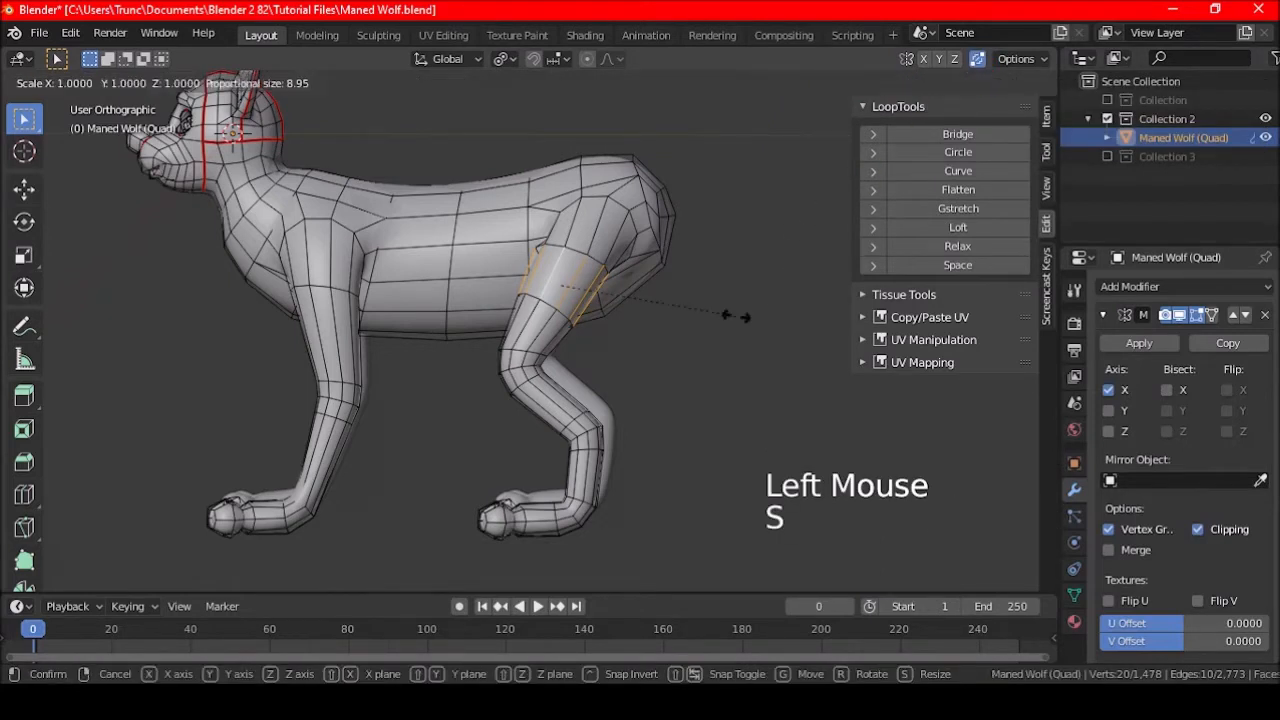
key("0")
key("Return")
scroll(671, 306, "up", 4)
middle_click_drag(671, 306, 579, 250)
key("KP_3")
scroll(574, 306, "down", 3)
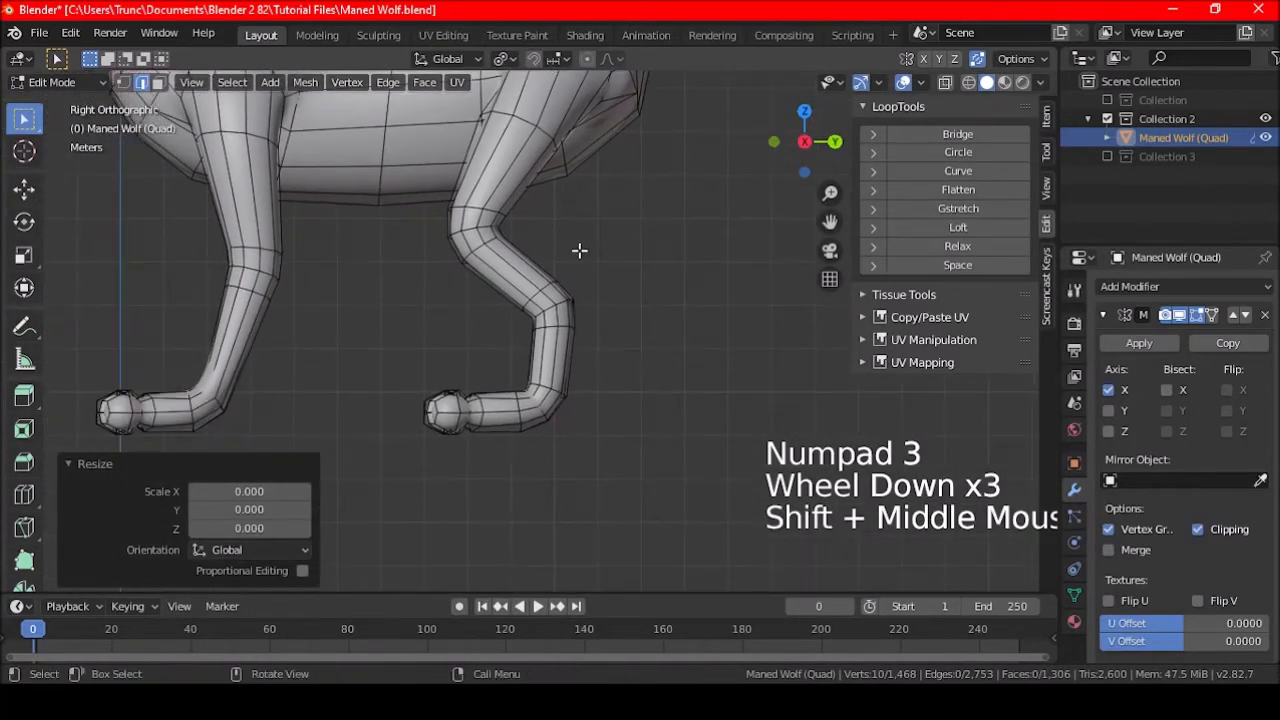
key("a")
key("a")
key("a")
left_click(562, 284)
- Move the edge loop at the hind ankle's bend slightly back and down, and round it with LoopTools Circle
scroll(551, 280, "up", 3)
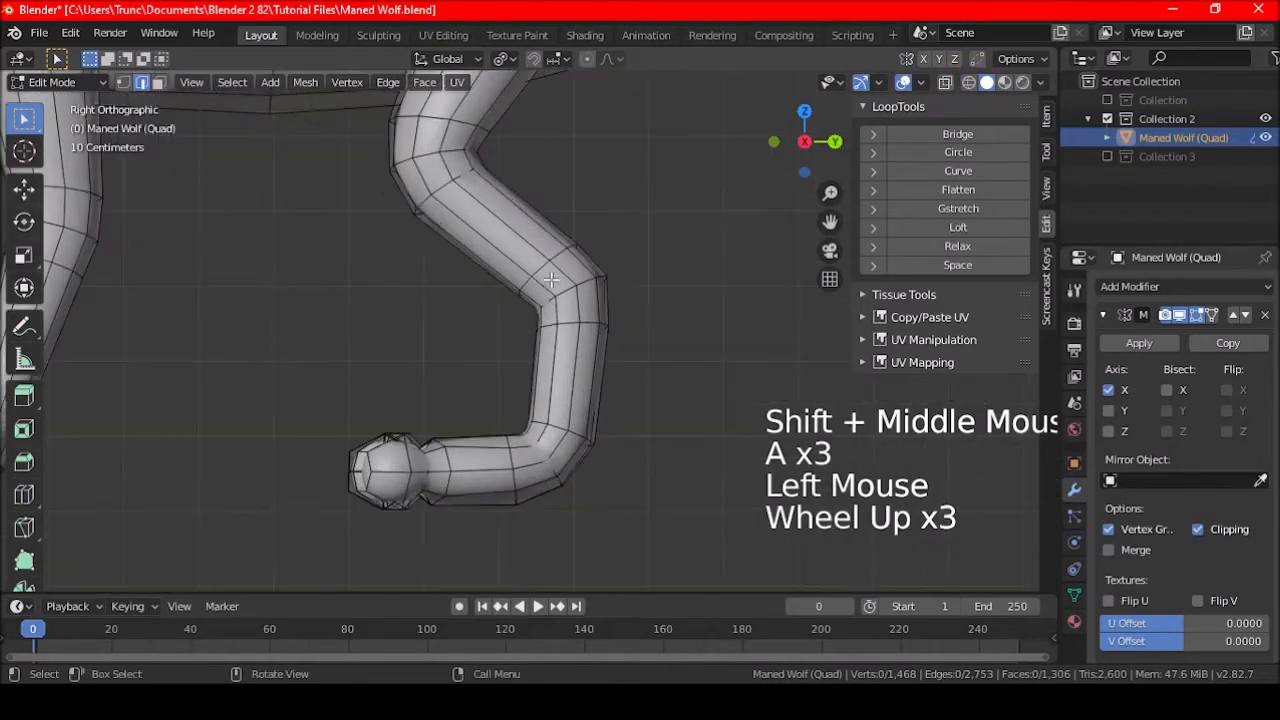
middle_click_drag(551, 280, 558, 200, "shift")
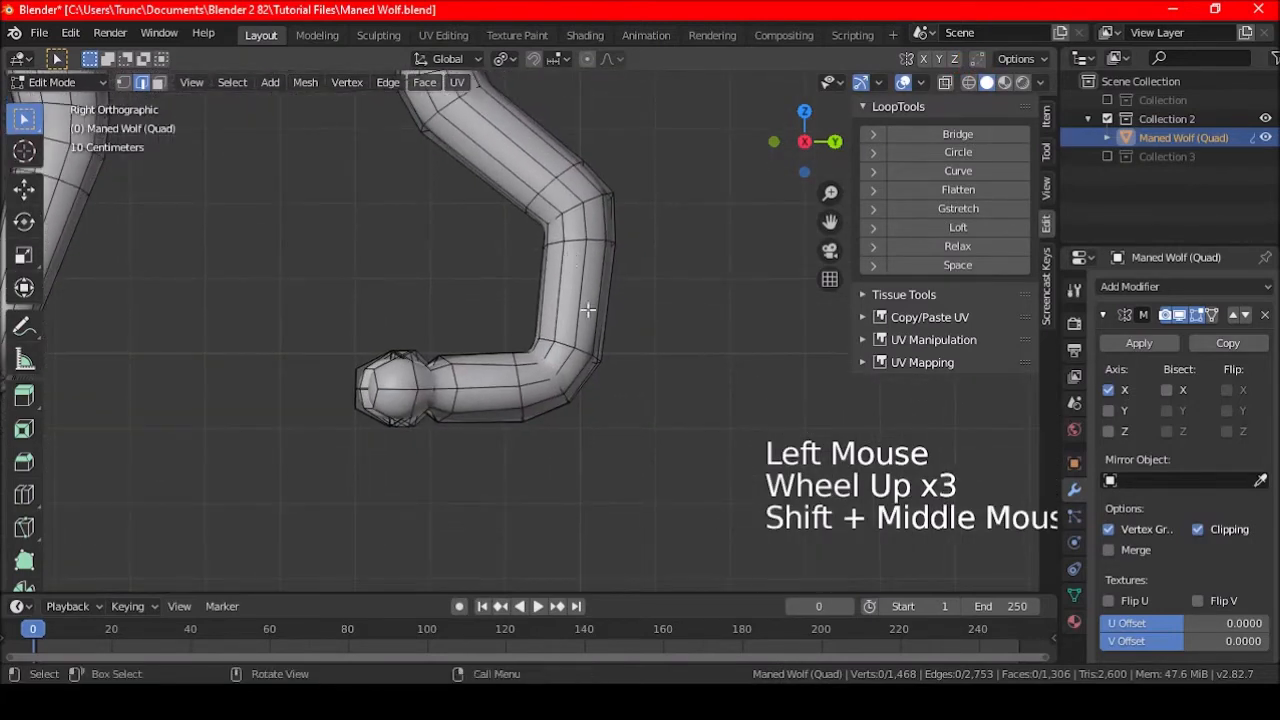
scroll(601, 358, "up", 2)
left_click(575, 395, "alt+shift")
key("g")
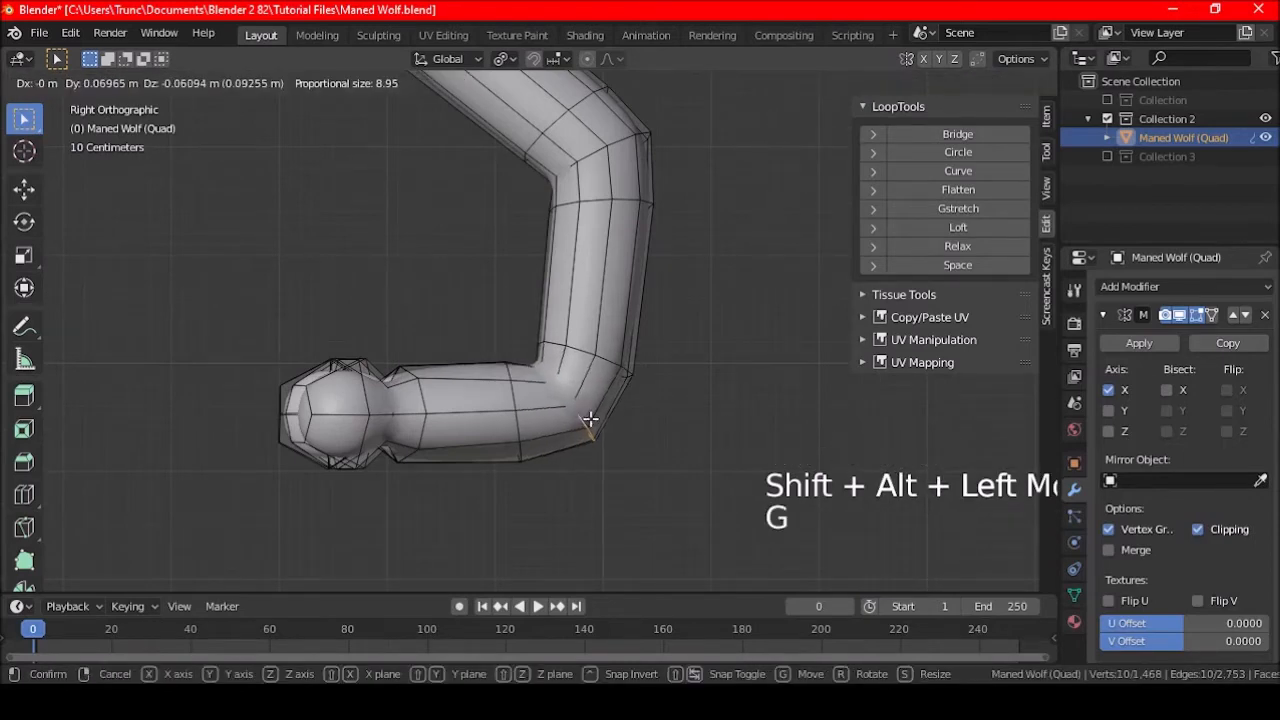
left_click(590, 418)
left_click(920, 152)
key("a")
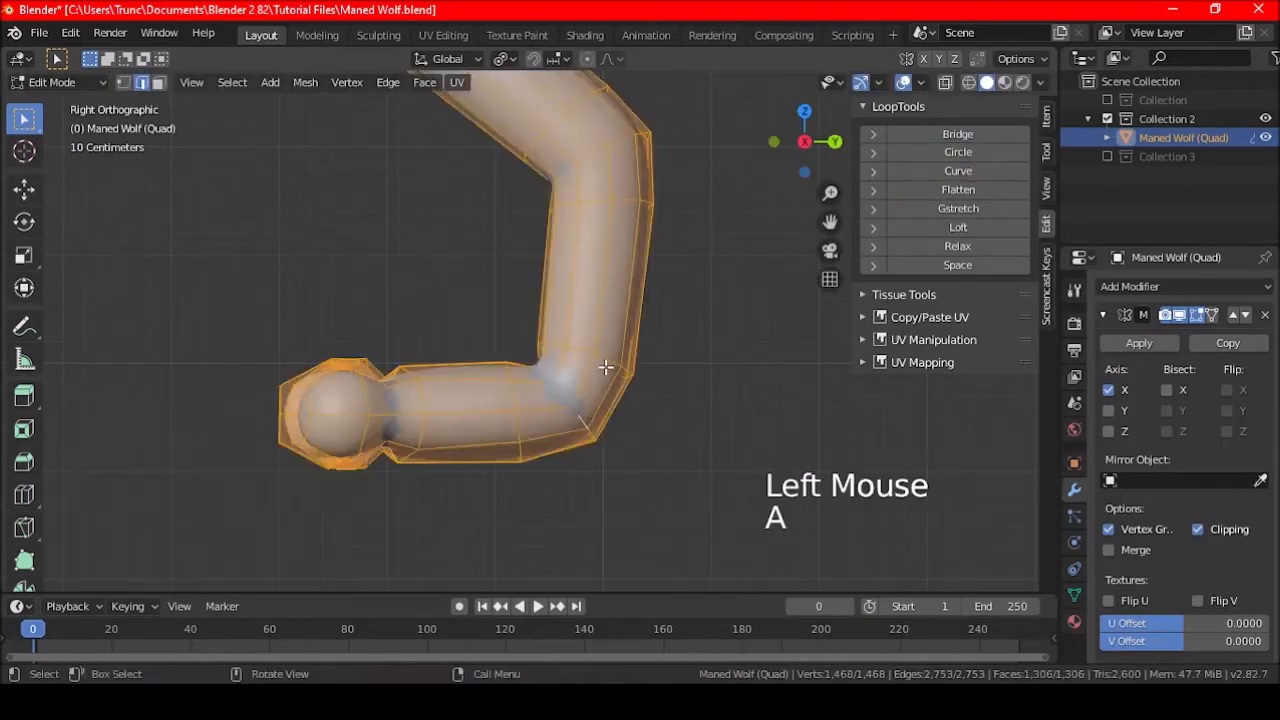
key("a")
key("a")
- Move the edge loop just above the hind ankle's bend slightly back and down
left_click(610, 362, "alt+shift")
key("g")
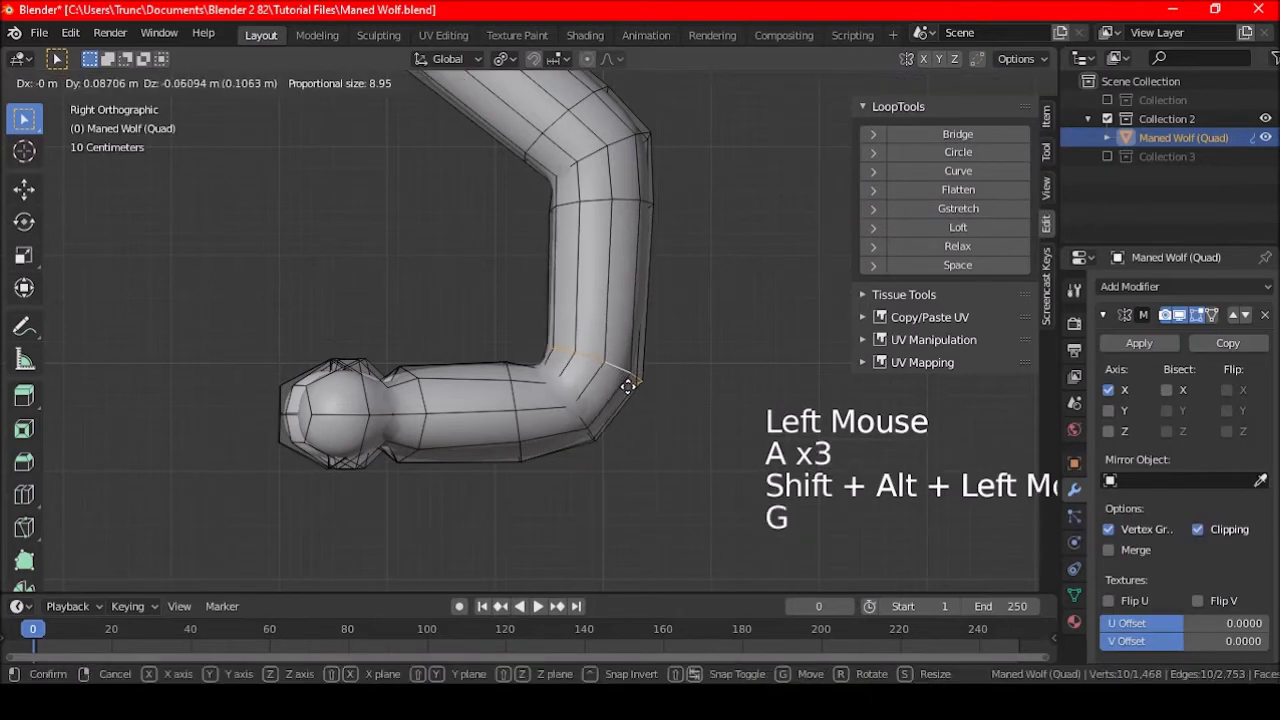
left_click(626, 371)
key("a")
key("a")
key("a")
- Move the edge loop below the hock down about 0.5 m and slightly back, to the middle of the lower leg
left_click(621, 199, "alt+shift")
key("g")
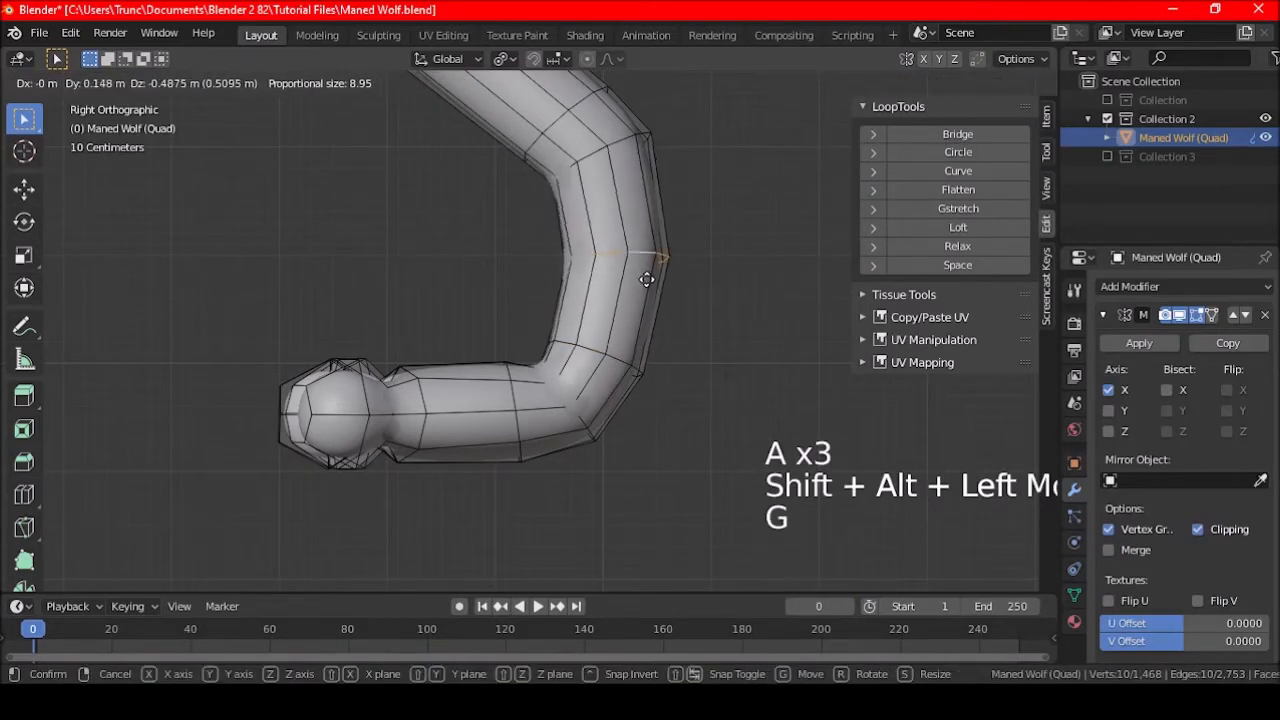
left_click(650, 275)
key("a")
scroll(640, 271, "down", 4)
key("a")
key("a")
key("a")
middle_click_drag(640, 243, 651, 332, "shift")
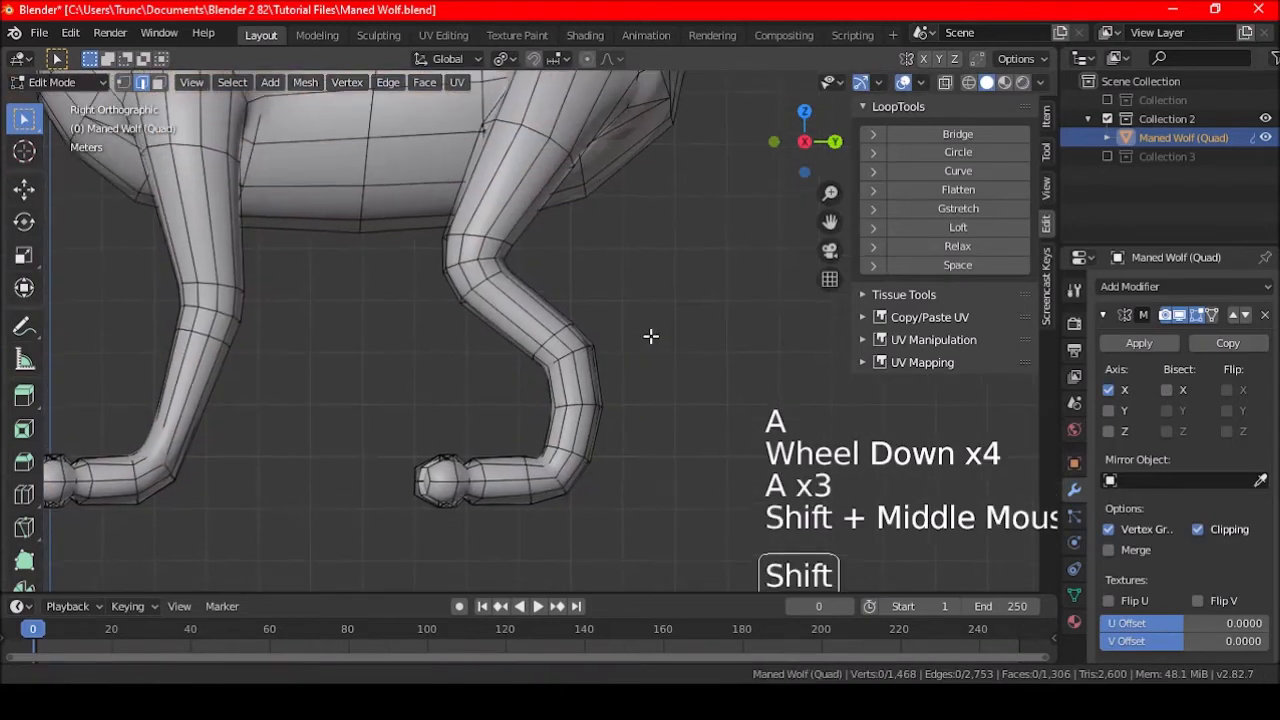
- Select both edge loops at the hock and move them back about 0.42 m along the Y axis
scroll(651, 332, "up", 3)
left_click(594, 334, "alt+shift")
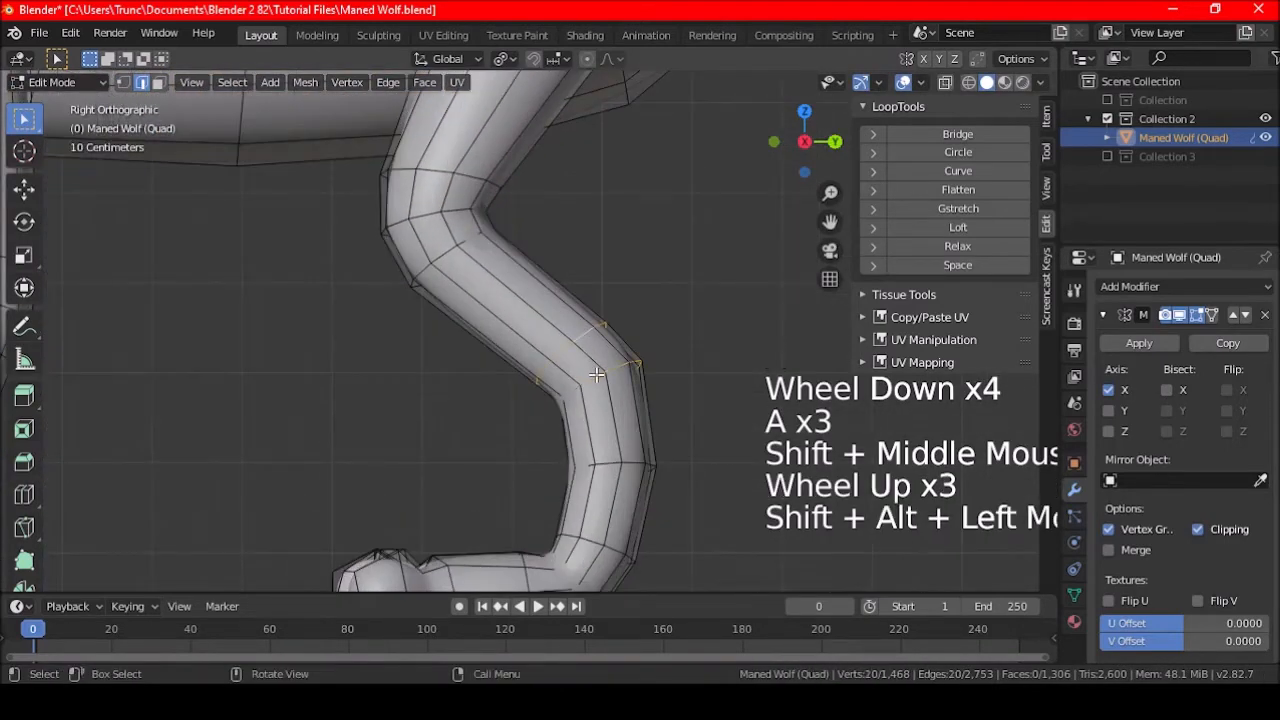
key("g")
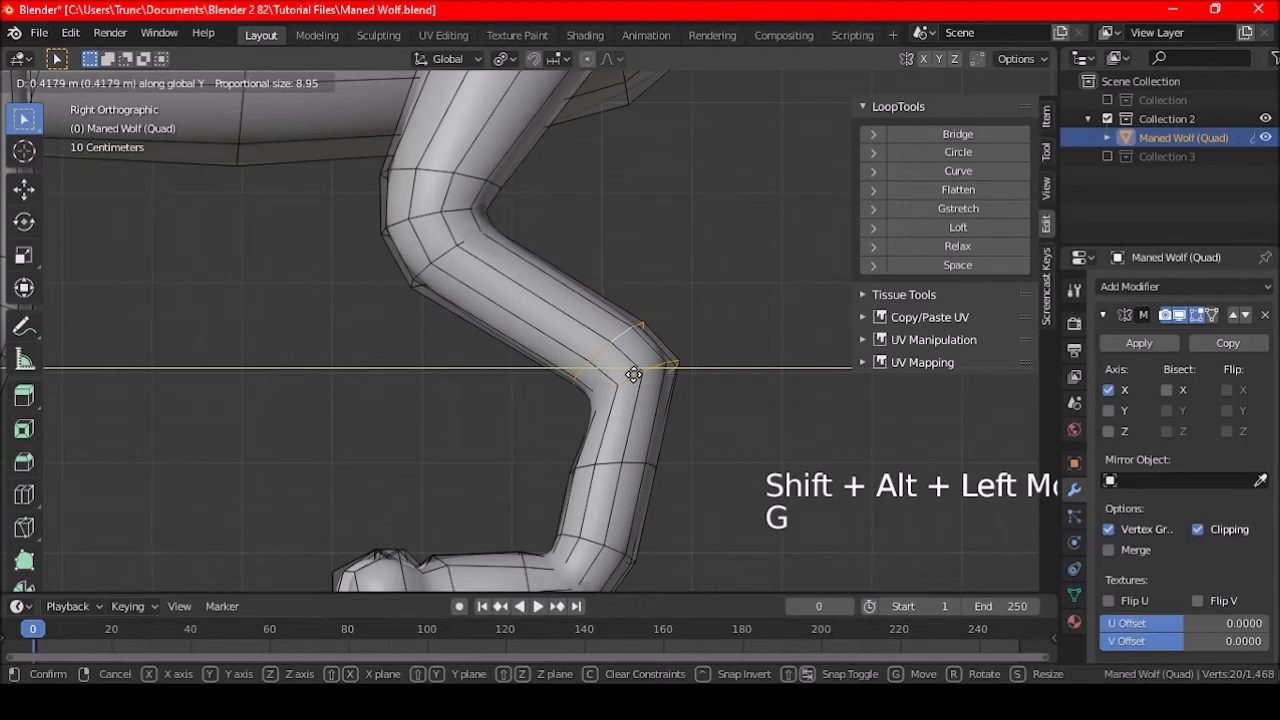
left_click(622, 373)
key("a")
key("a")
key("a")
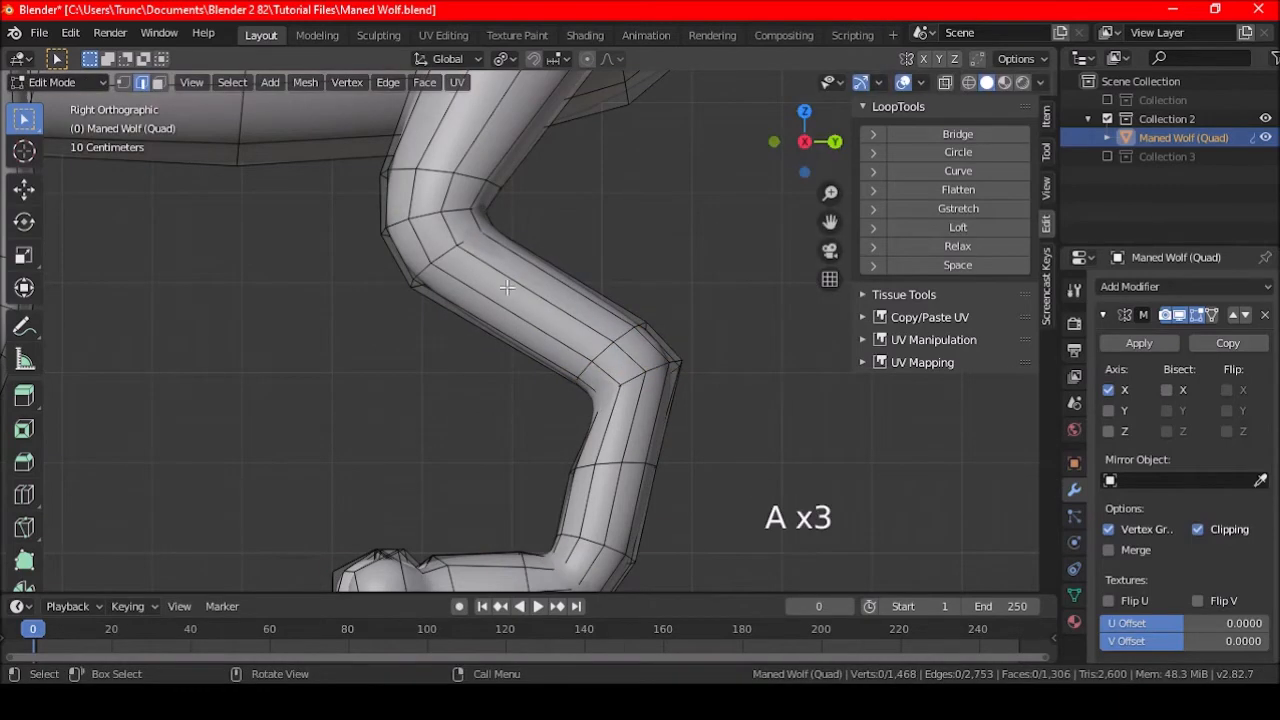
scroll(507, 287, "down", 5)
middle_click_drag(506, 329, 526, 316, "shift")
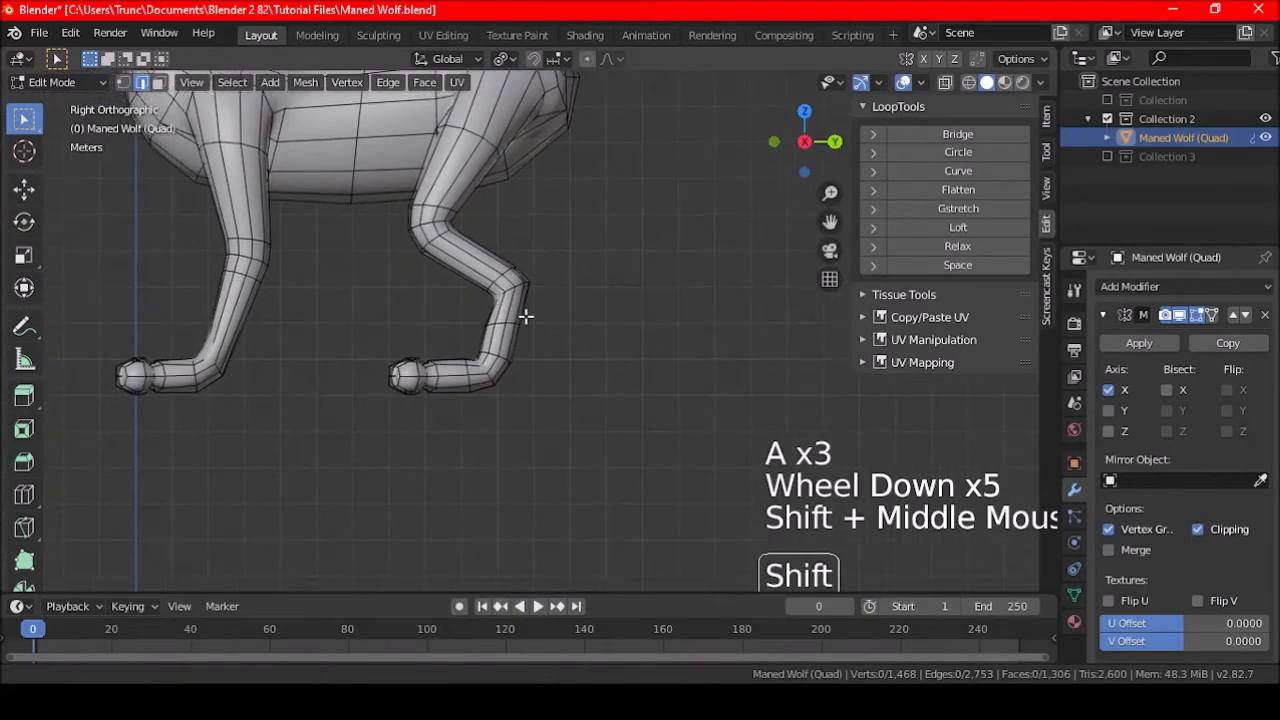
- Rotate the edge loop in the middle of the lower hind leg by 17.6° to follow the leg's slope
scroll(540, 350, "up", 5)
left_click(478, 300, "alt+shift")
key("r")
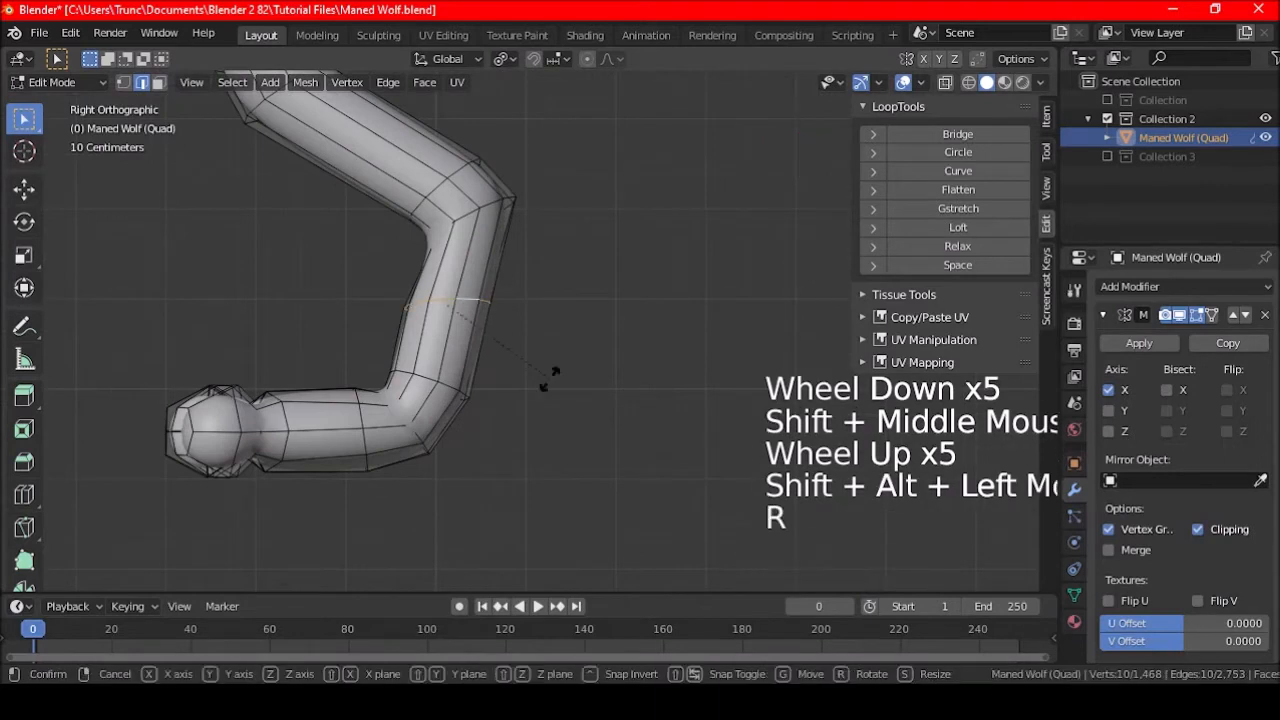
left_click(519, 397)
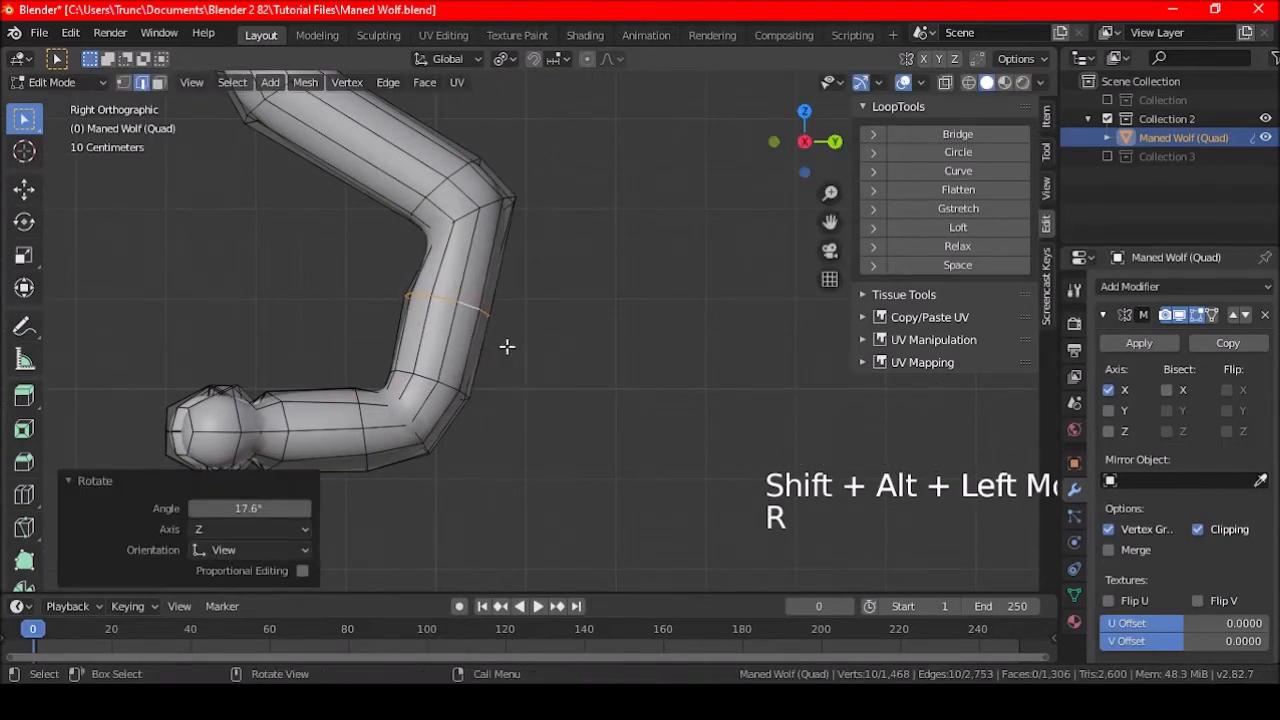
key("a")
key("a")
key("a")
- Move the lower edge loop of the hock down about 0.19 m
left_click(478, 300, "alt+shift")
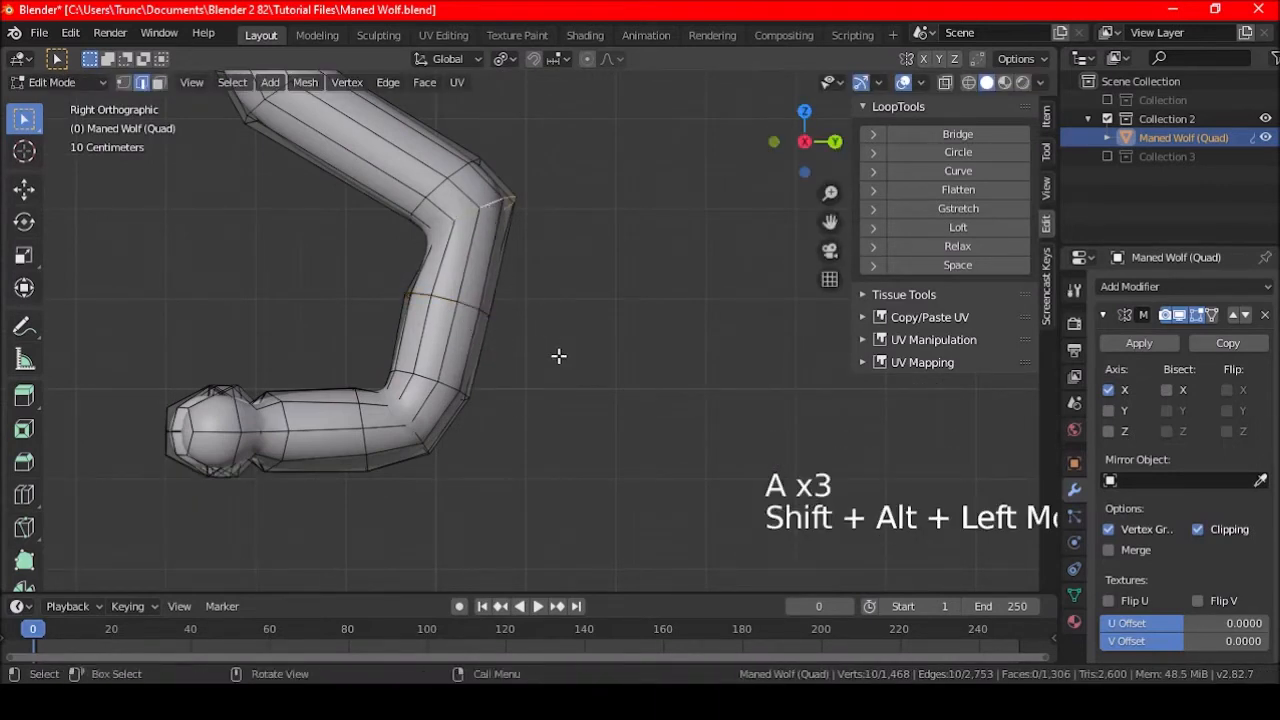
key("r")
key("g")
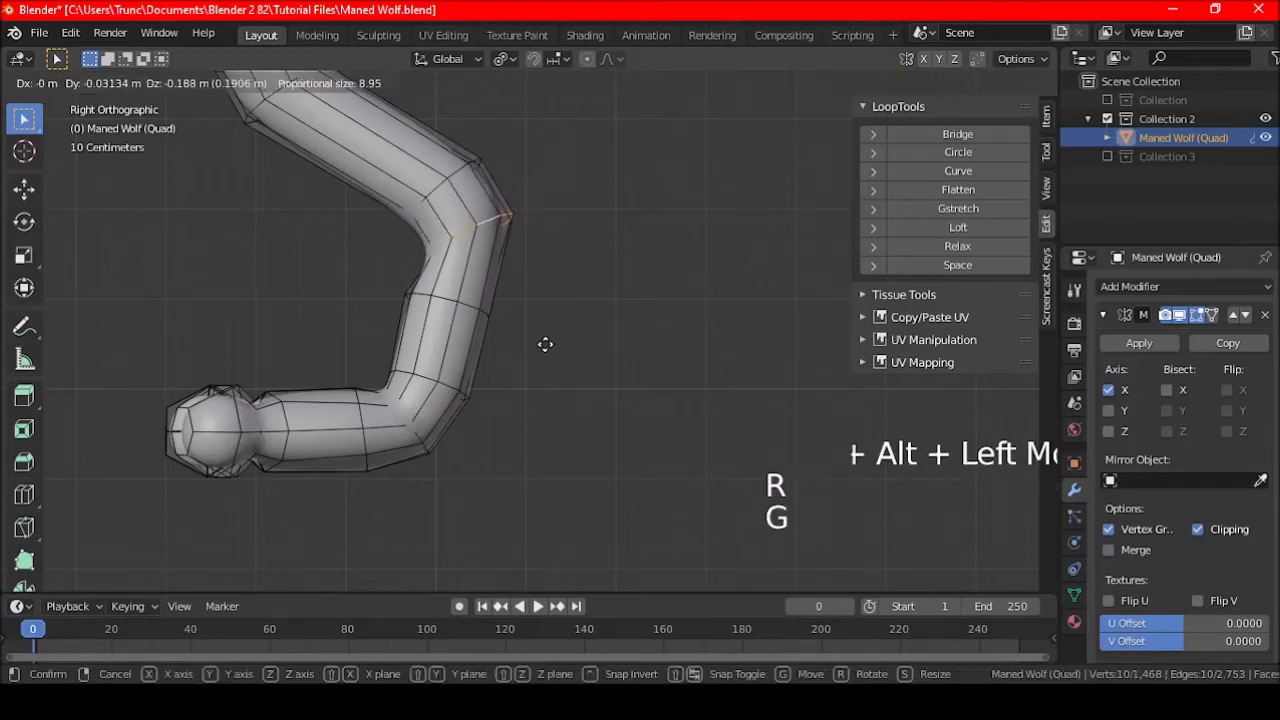
left_click(545, 345)
key("a")
key("a")
key("a")
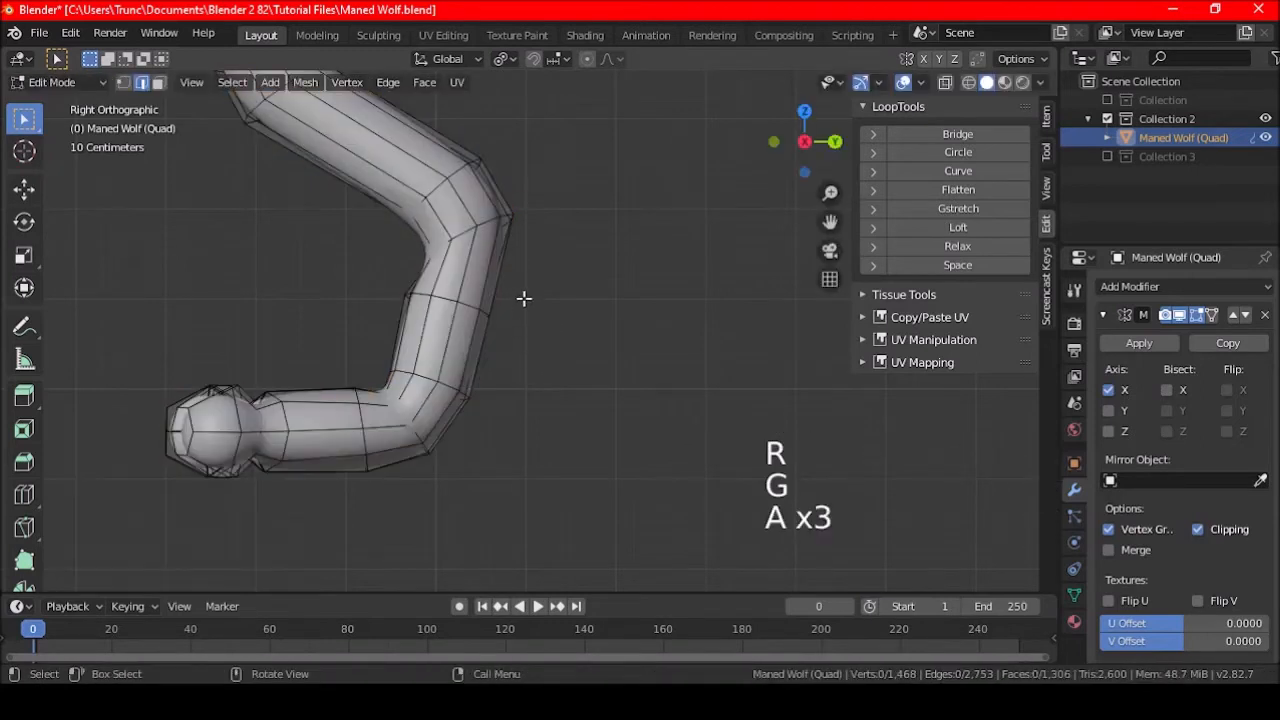
- Select the four edge loops from above the ankle up to the hock and round them with LoopTools Circle
left_click(428, 367, "alt+shift")
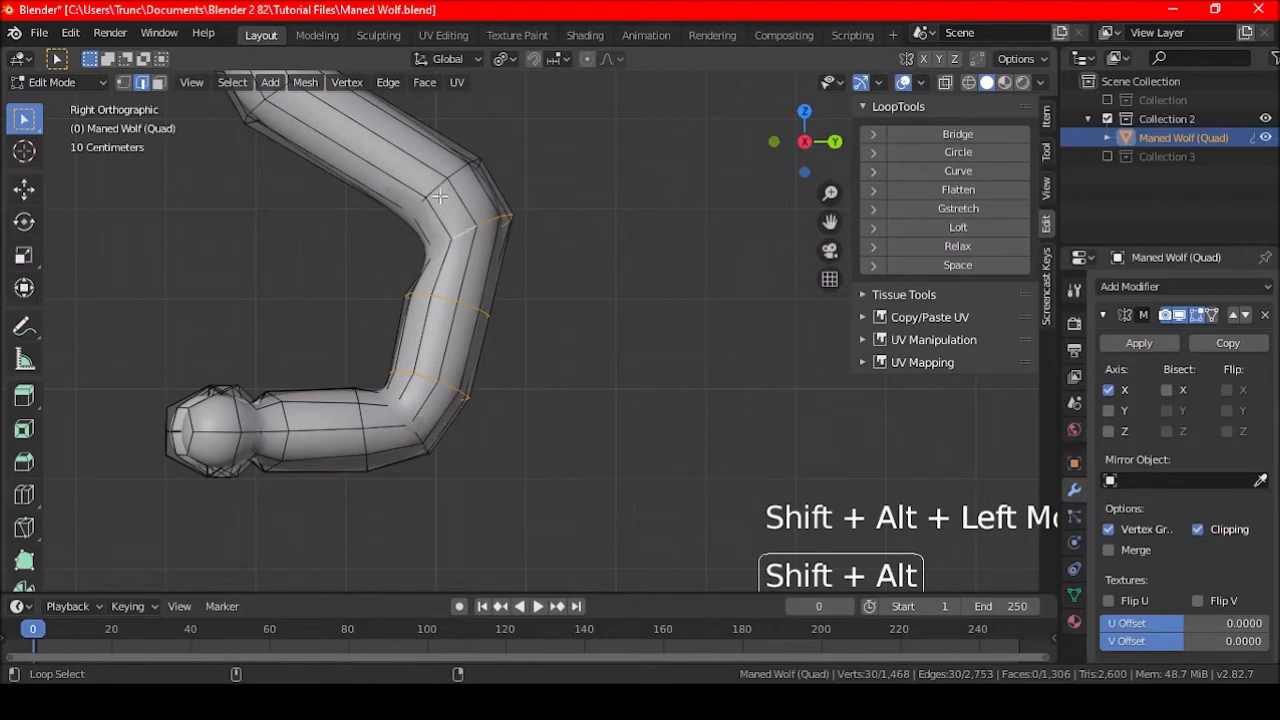
left_click(940, 153)
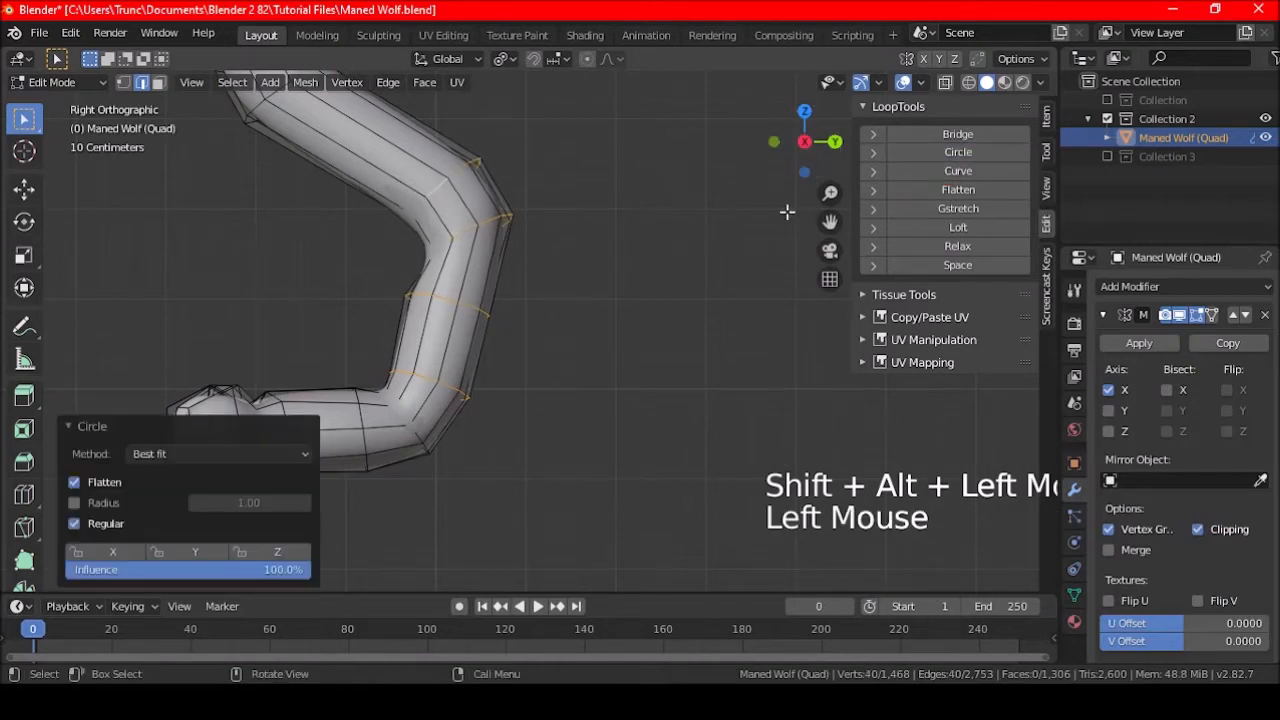
key("a")
key("a")
key("a")
middle_click_drag(500, 223, 513, 290, "shift")
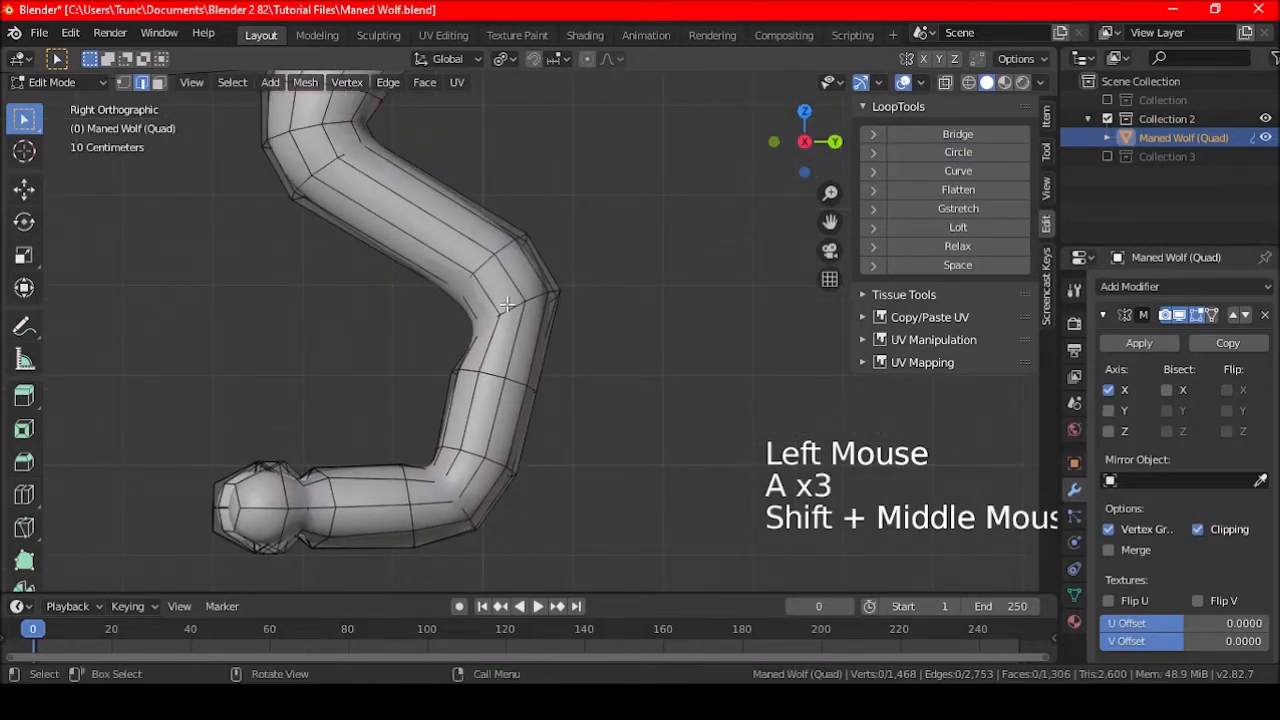
- Rotate the hock's lower edge loop by about 21° so that it lies nearly horizontal
left_click(507, 304, "alt+shift")
key("r")
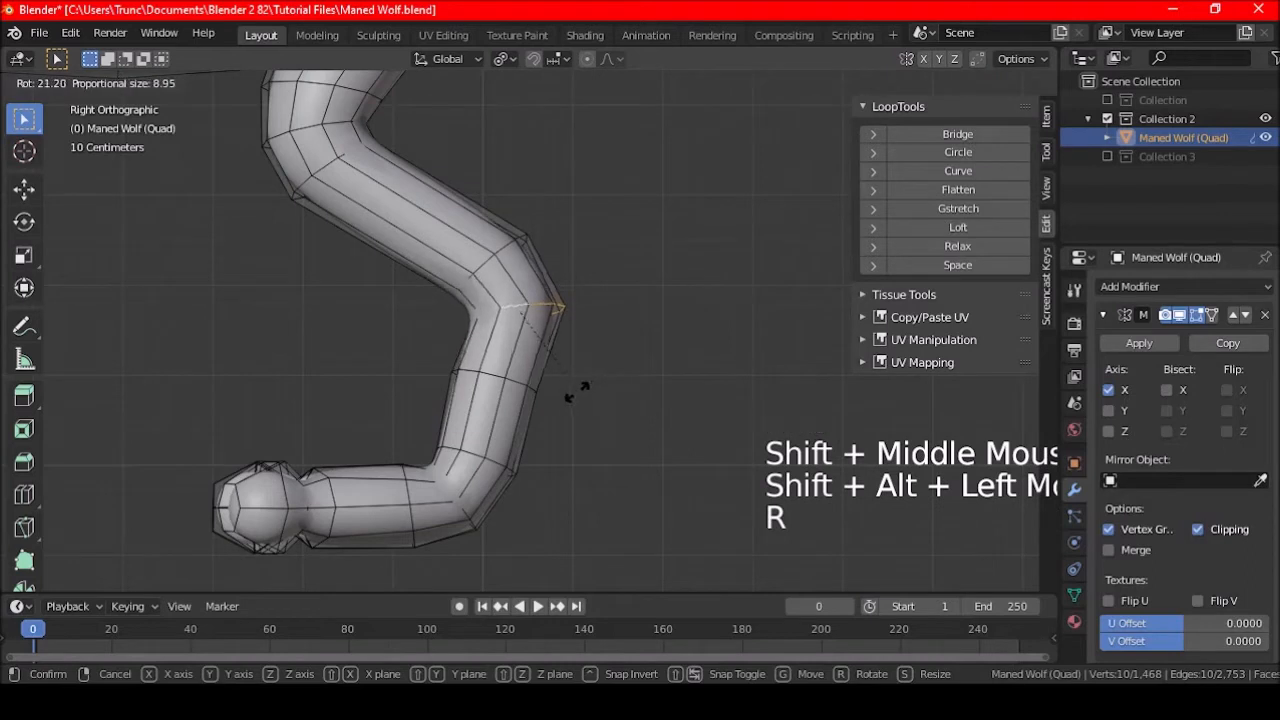
left_click(573, 390)
key("a")
key("a")
key("a")
- Move the edge loop in the middle of the lower hind leg slightly back and down
left_click(531, 385, "alt+shift")
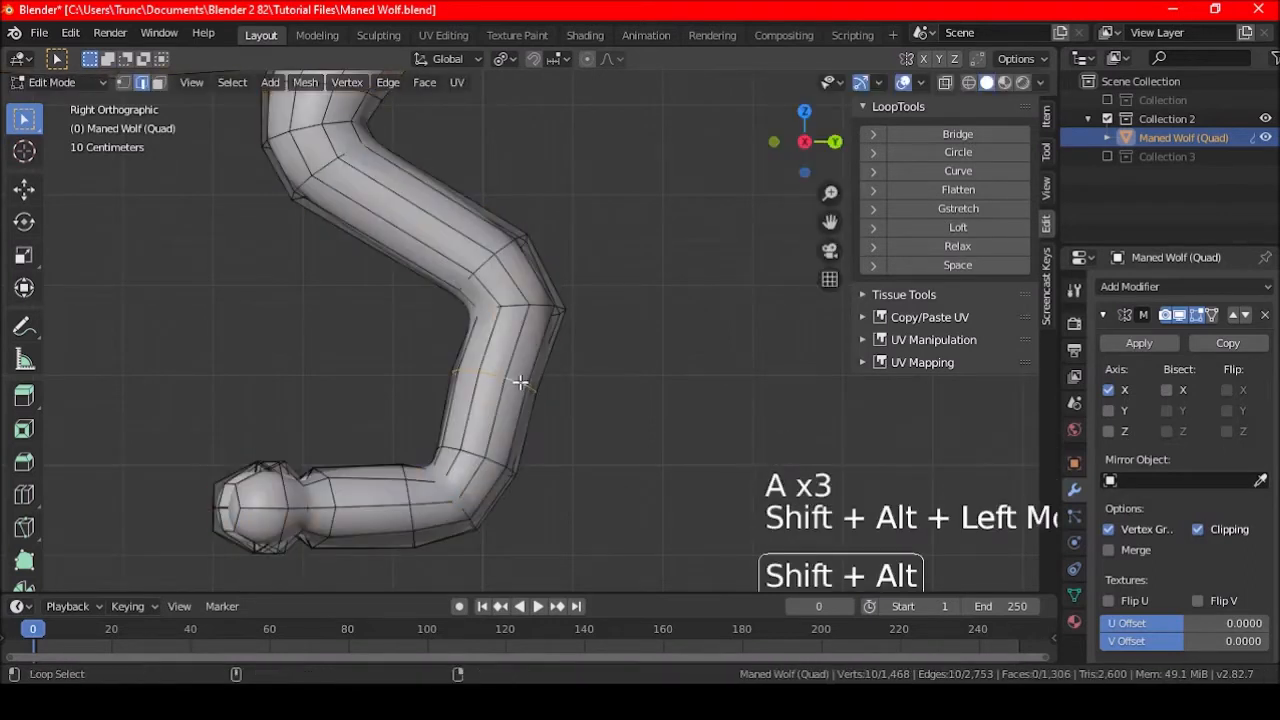
key("g")
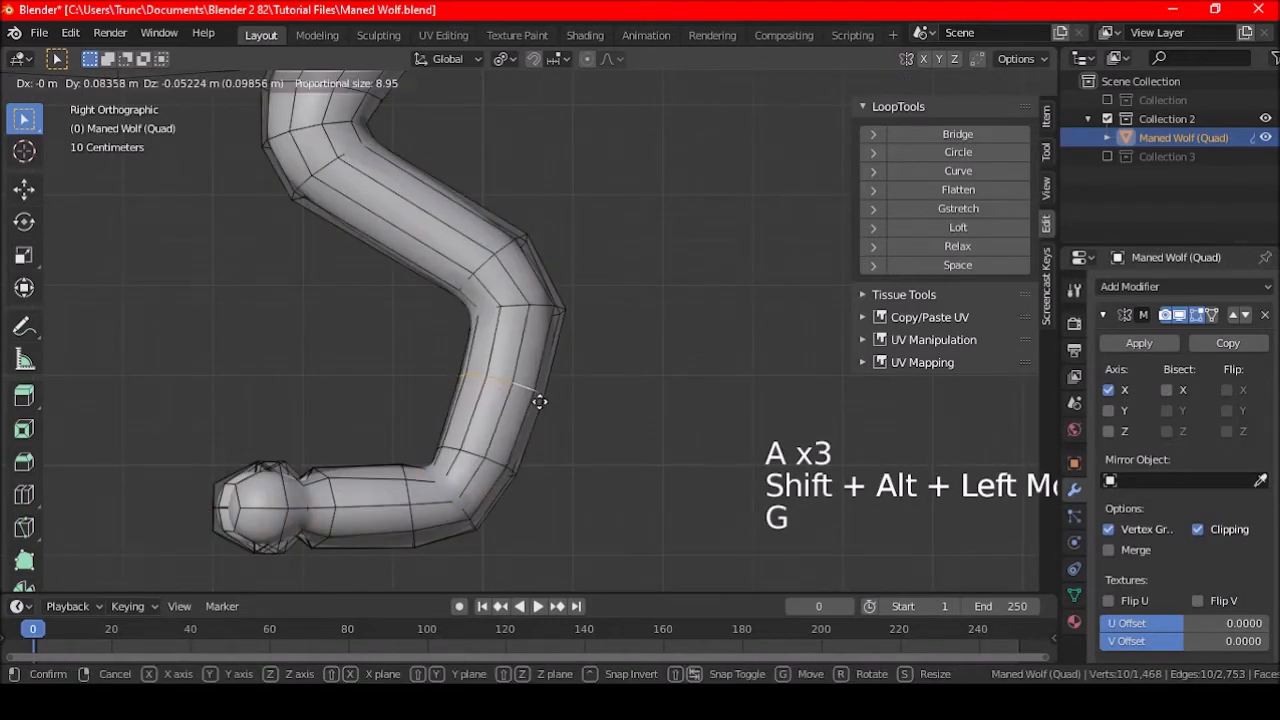
left_click(535, 400)
key("a")
key("a")
key("a")
key("a")
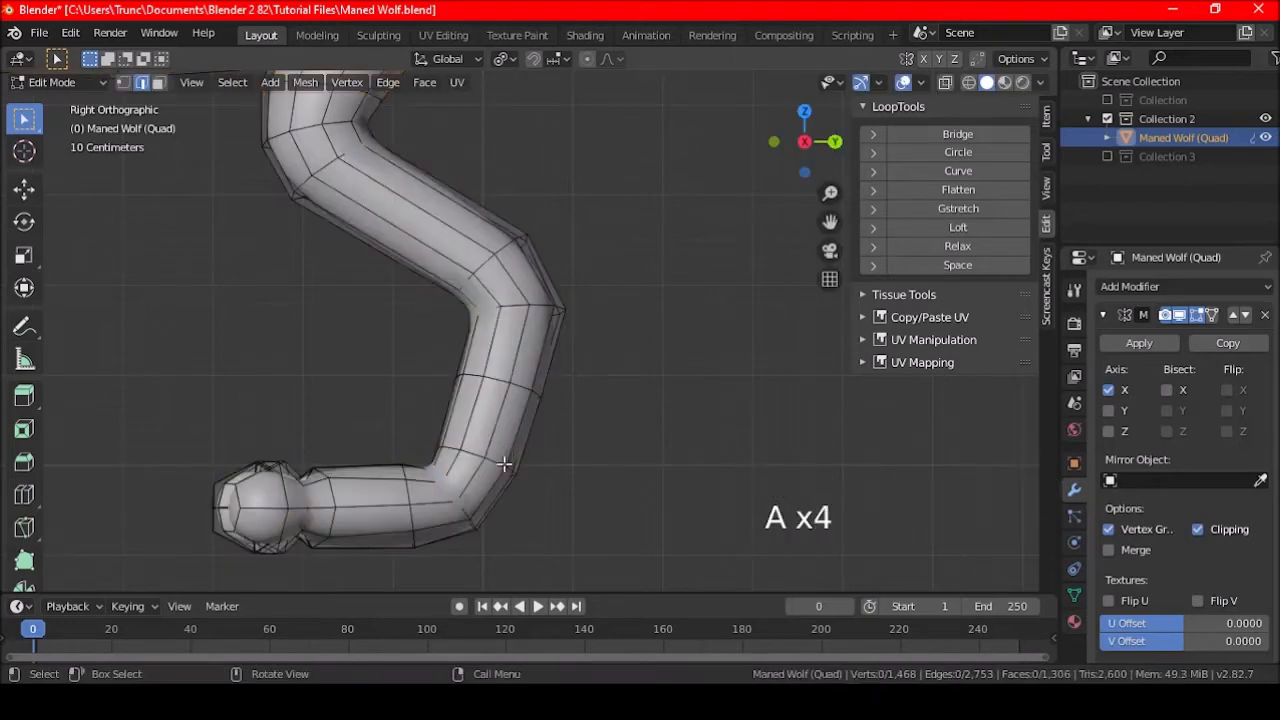
- Select the two edge loops at the hind ankle's bend and move them 0.058 m back along the Y axis
middle_click_drag(503, 457, 542, 379, "shift")
scroll(540, 378, "up", 2)
left_click(528, 385, "alt+shift")
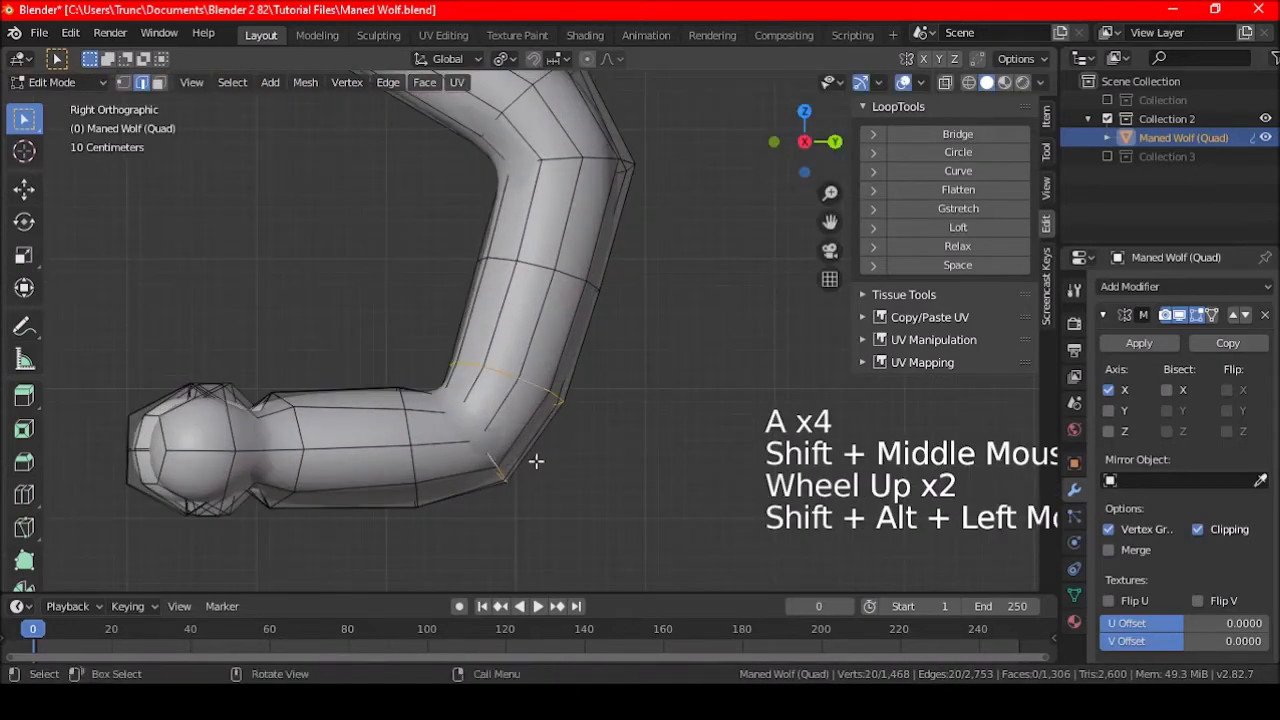
key("g")
left_click(541, 460)
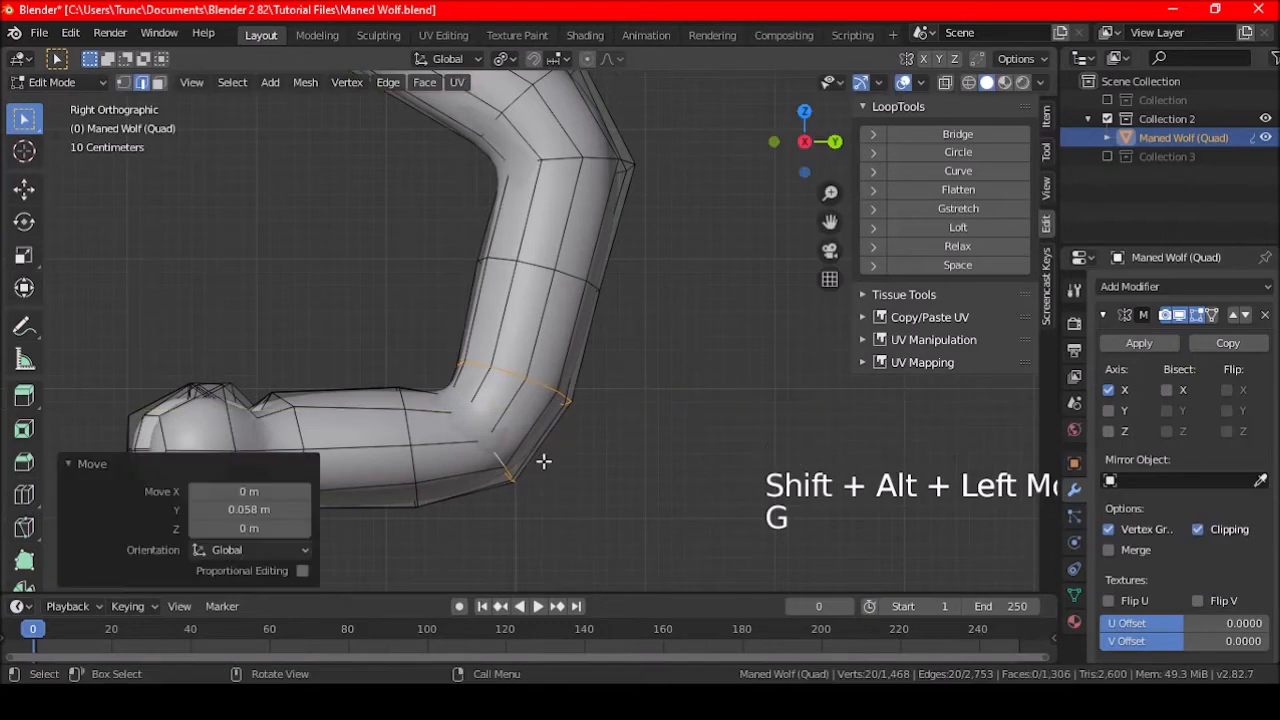
key("a")
key("a")
key("a")
- Scale the edge loop at the ankle's corner up slightly and adjust its position
left_click(512, 458, "alt+shift")
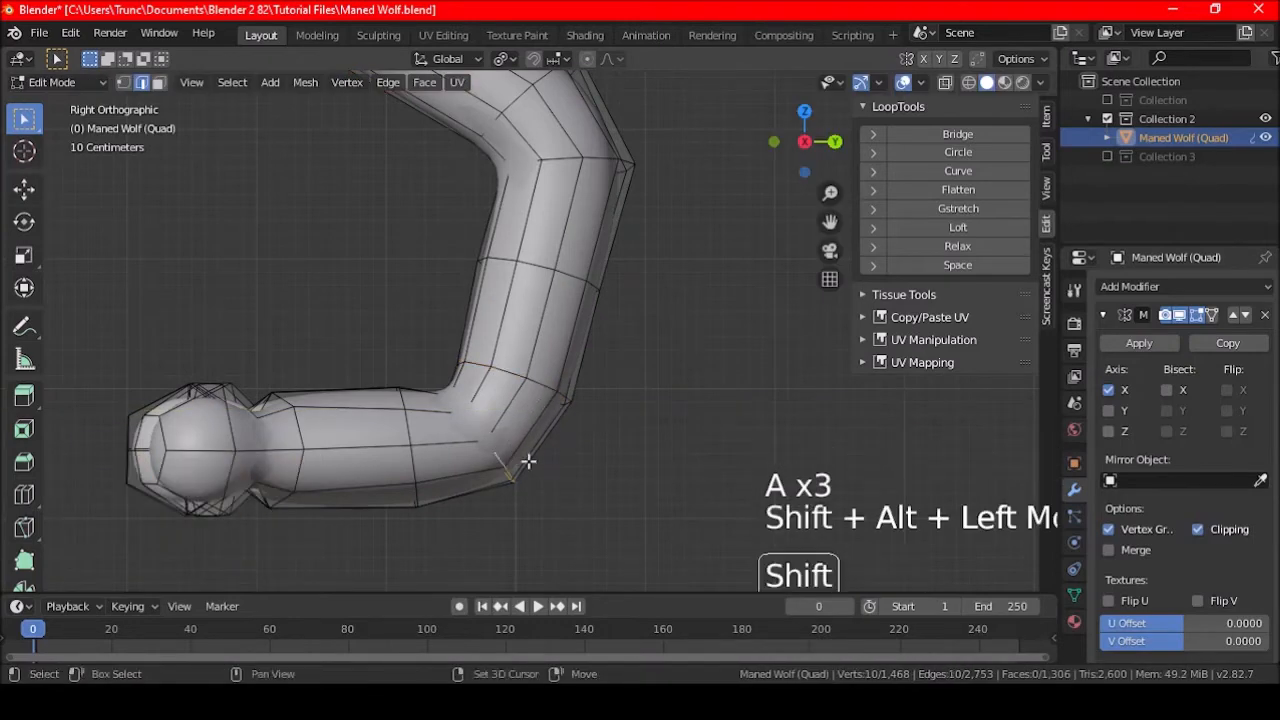
key("s")
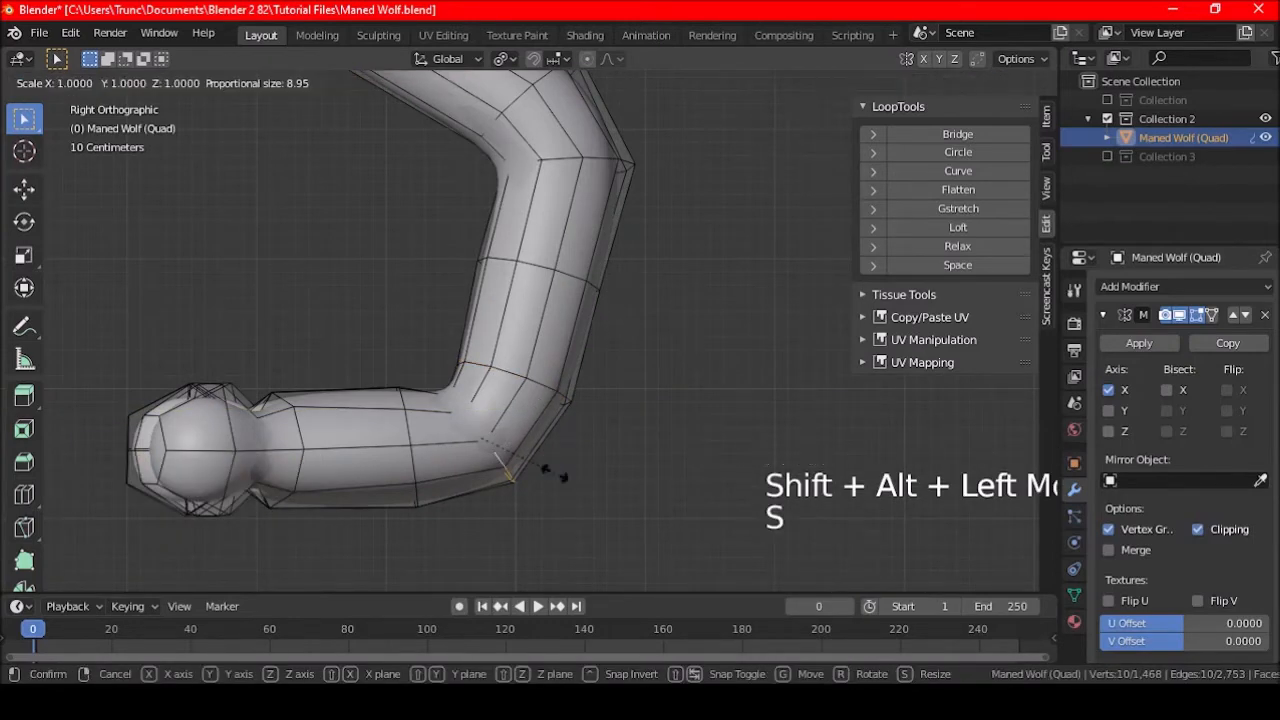
left_click(568, 482)
key("g")
left_click(566, 482)
key("a")
key("a")
key("a")
- Move the middle loop of the lower hind leg about 0.02 m back and 0.015 m down
left_click(607, 420, "alt+shift")
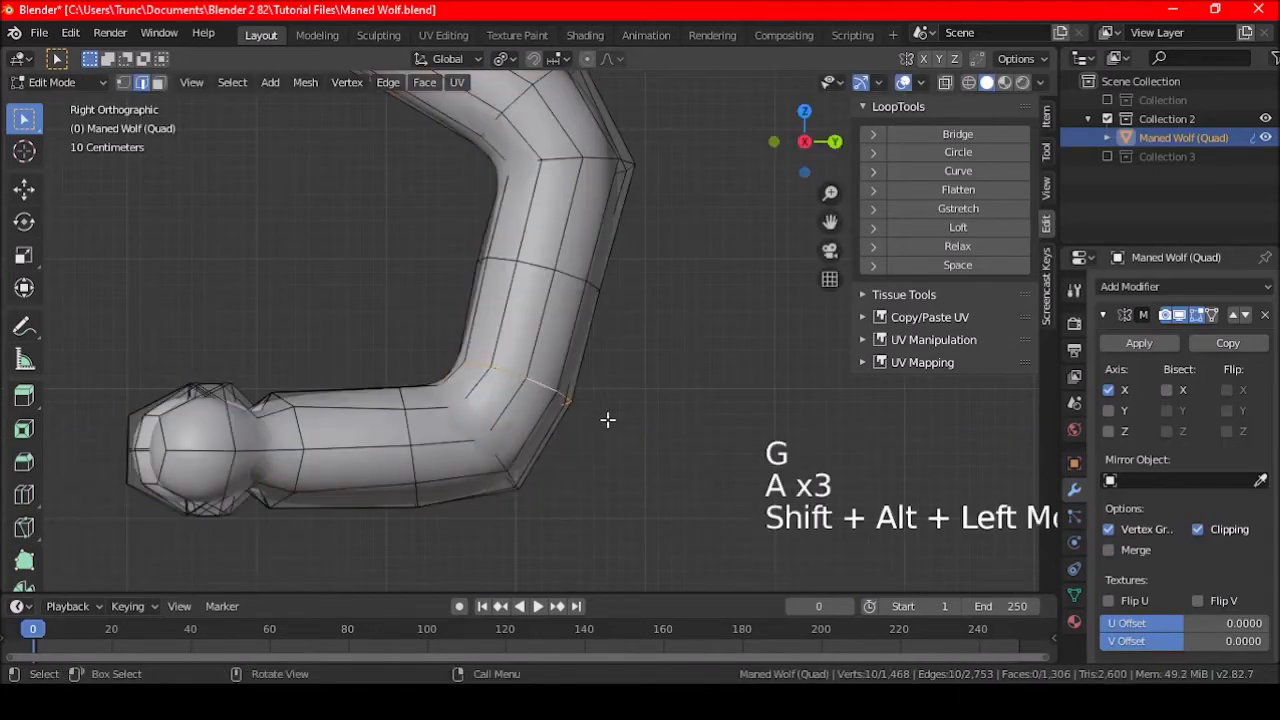
key("a")
key("a")
key("a")
left_click(606, 367, "alt+shift")
key("g")
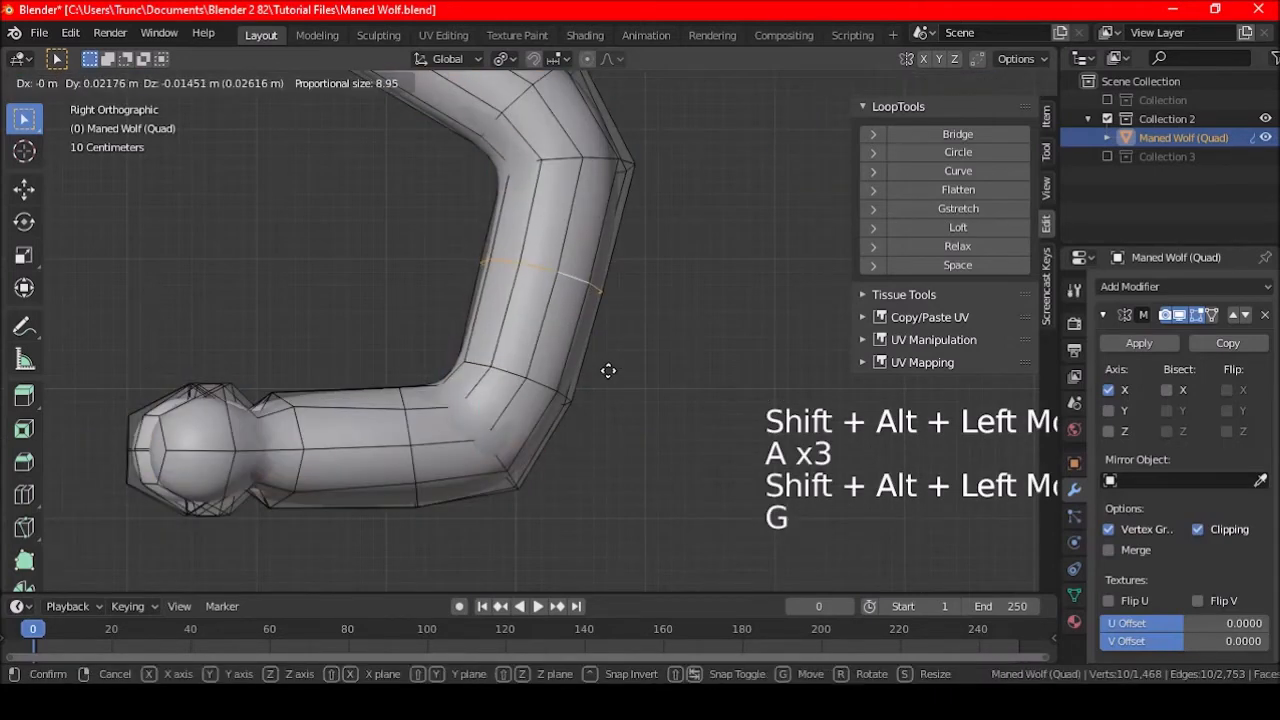
left_click(609, 371)
key("a")
key("a")
key("a")
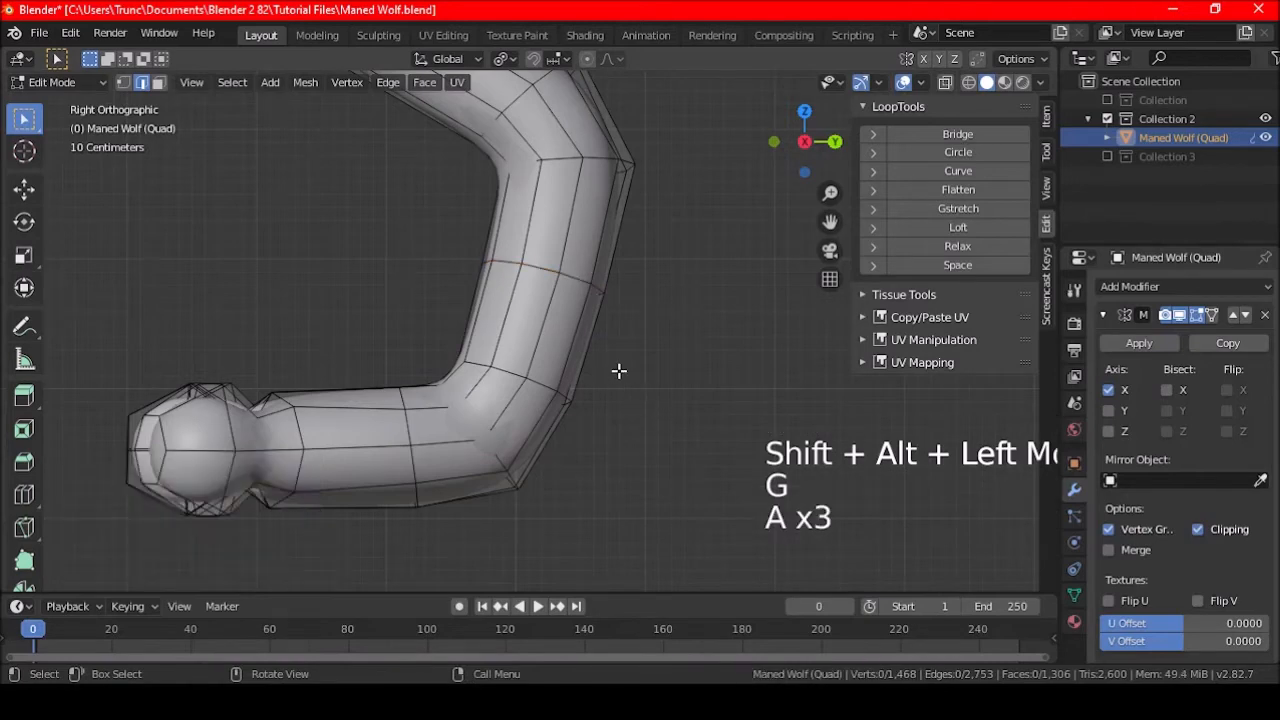
- Hide the face loop at the hind ankle's bend along with the linked foot beyond it
scroll(606, 357, "down", 6)
middle_click_drag(603, 280, 609, 366, "shift")
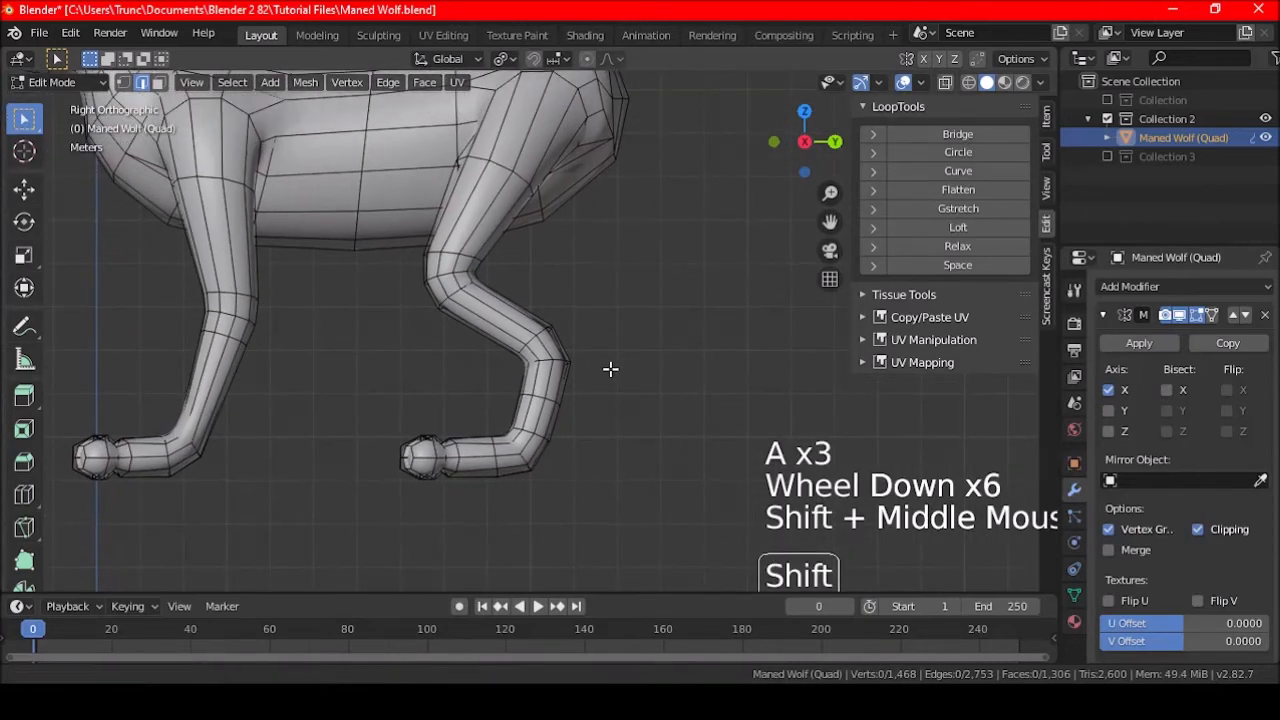
scroll(594, 414, "up", 3)
middle_click_drag(594, 414, 600, 414, "shift")
middle_click_drag(814, 306, 604, 346, "shift")
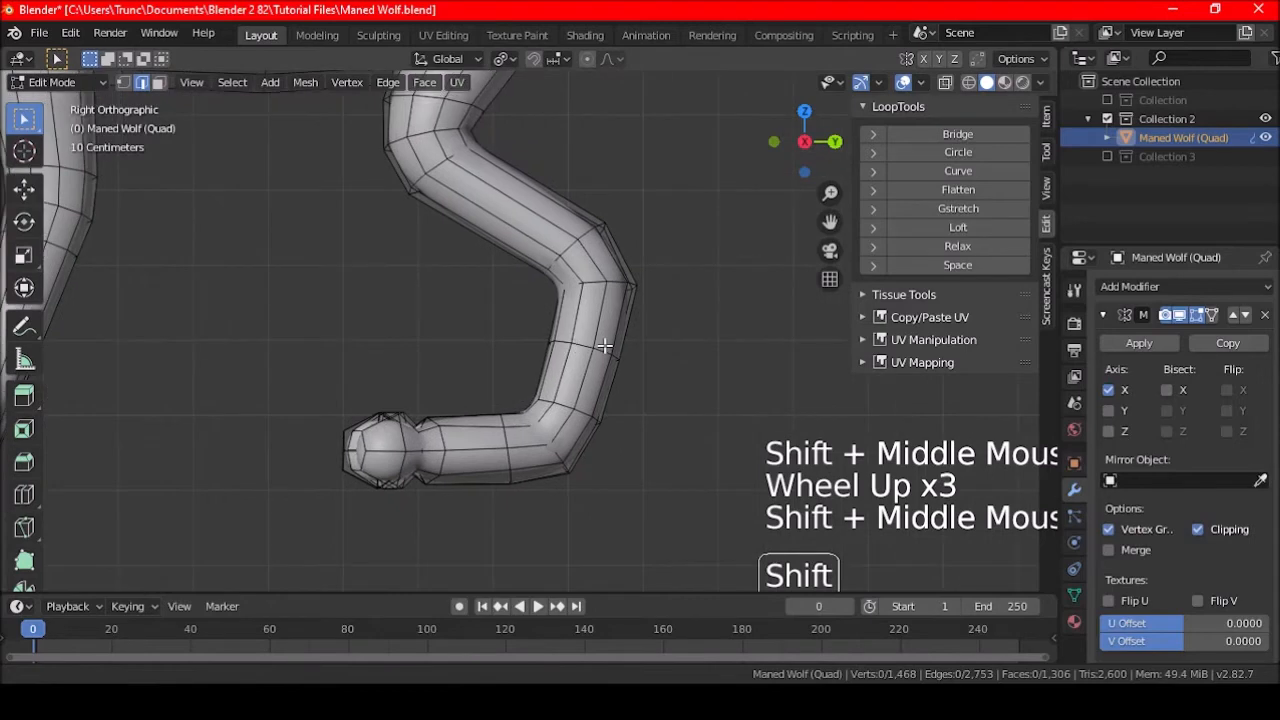
scroll(585, 414, "up", 2)
left_click(609, 447, "alt+shift")
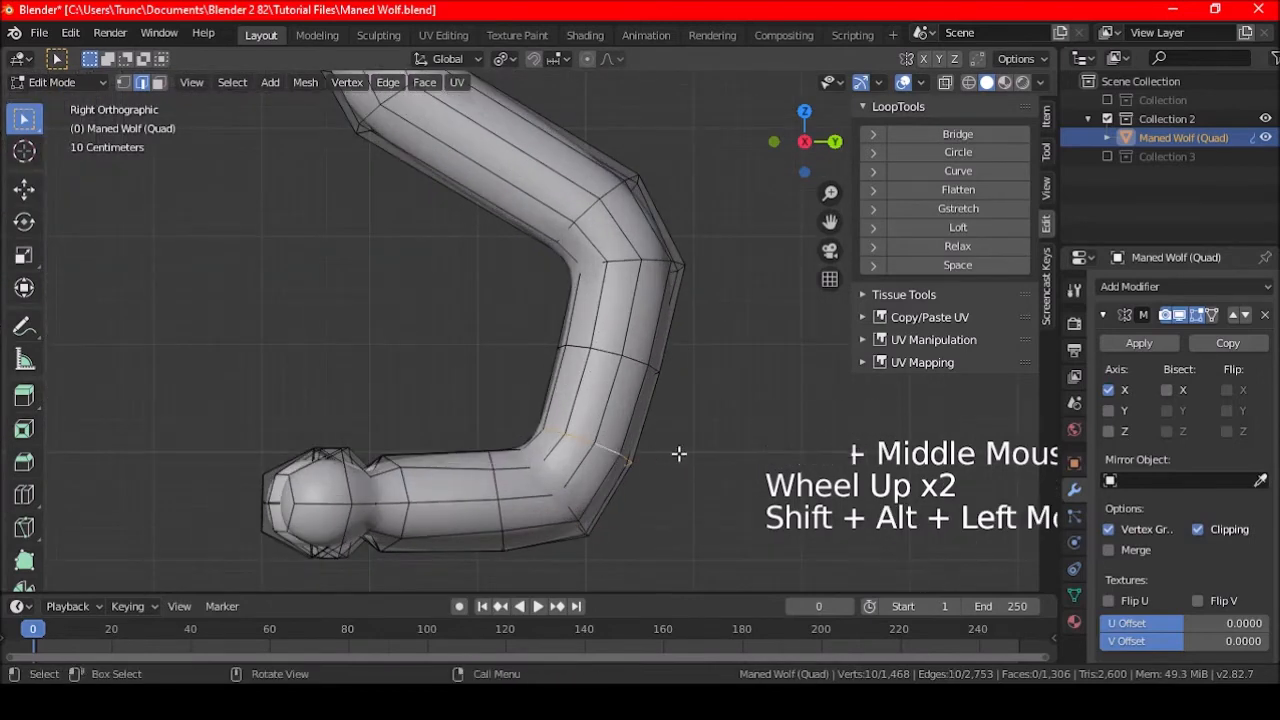
left_click(158, 82)
key("a")
key("a")
key("a")
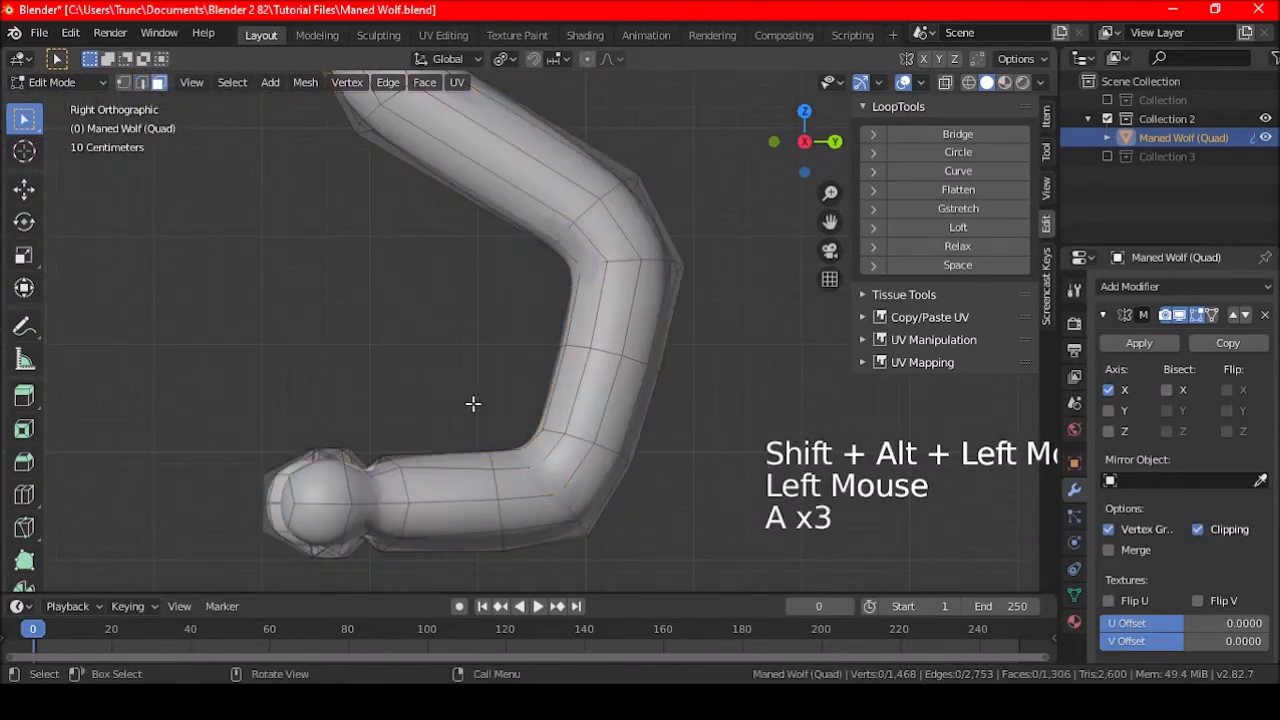
left_click(583, 476, "alt+shift")
key("h")
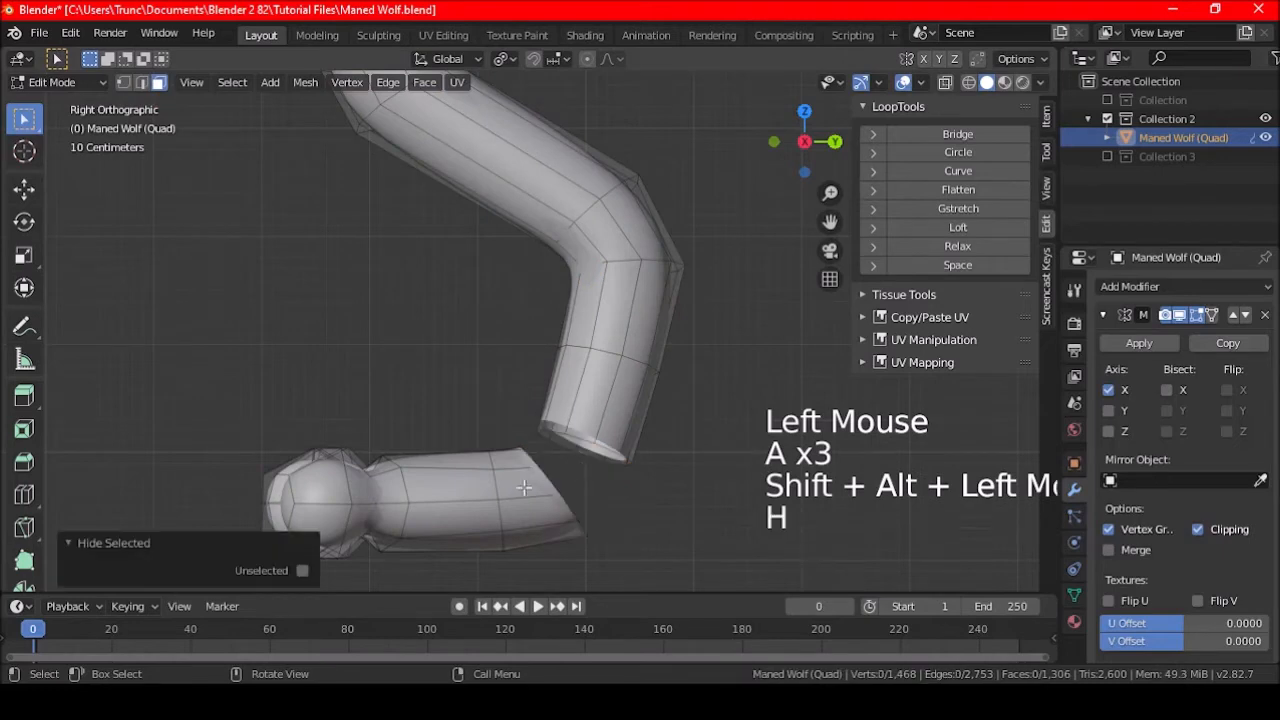
key("l")
key("h")
- Try to Shrink/Fatten the hind leg's open end loop with proportional editing, unhide the foot and disable proportional editing
scroll(512, 460, "down", 4)
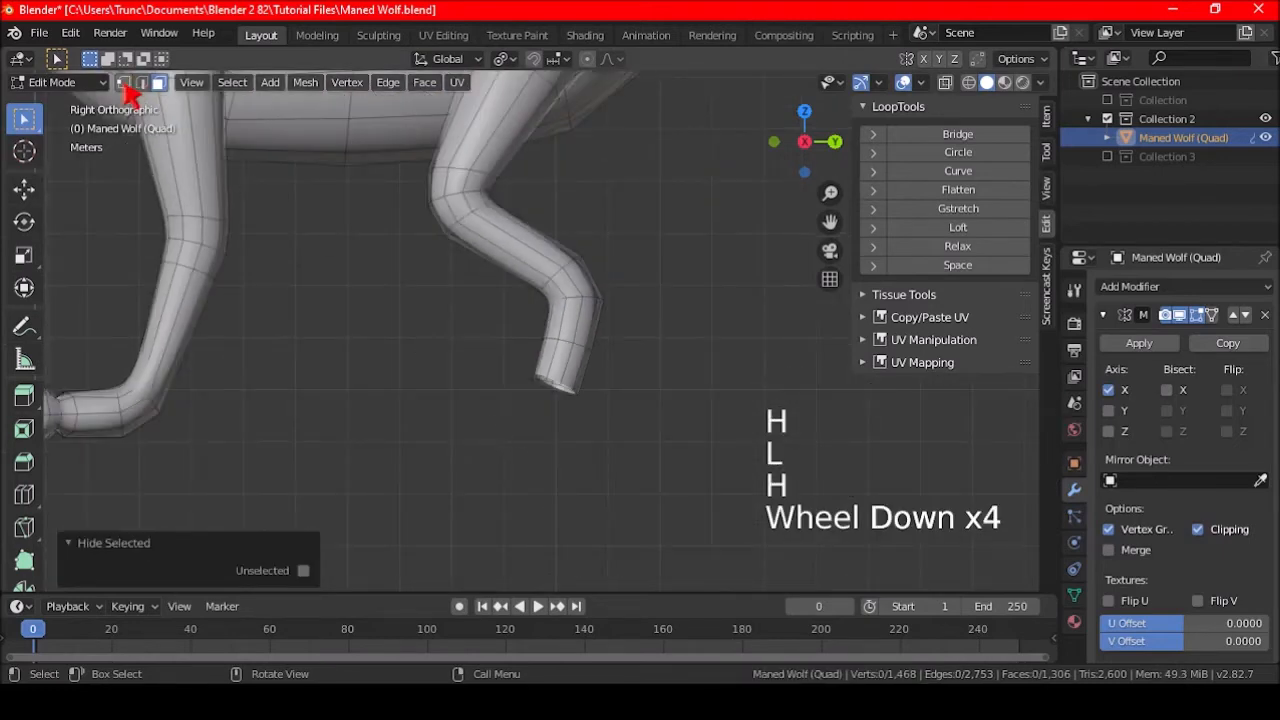
left_click(123, 82)
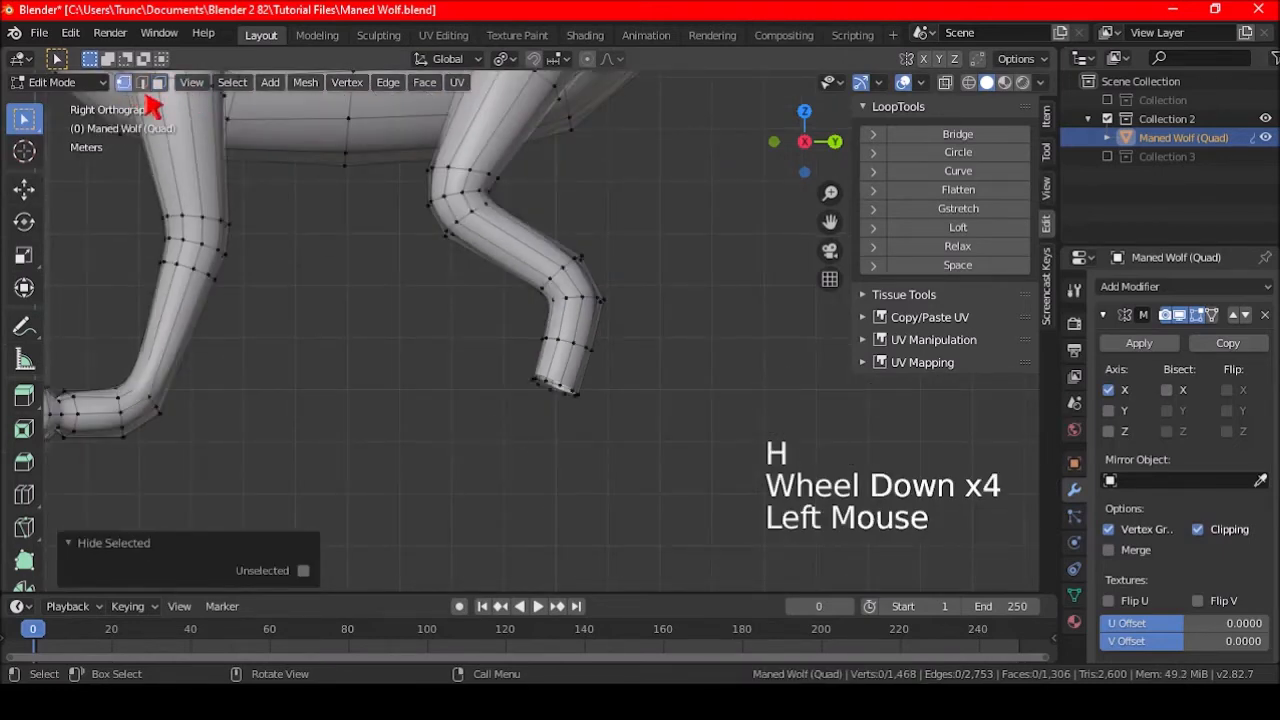
left_click(550, 385, "alt+shift")
left_click(587, 58)
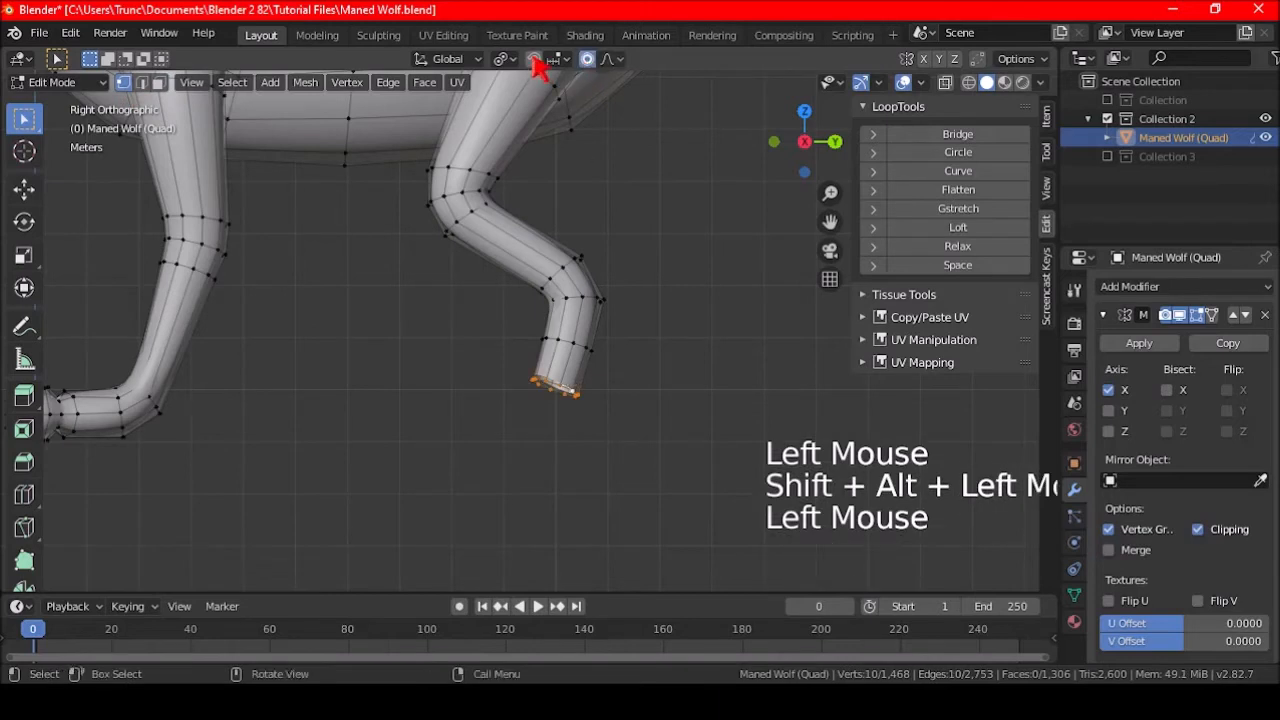
left_click(505, 58)
middle_click_drag(651, 283, 651, 377, "shift")
key("alt+s")
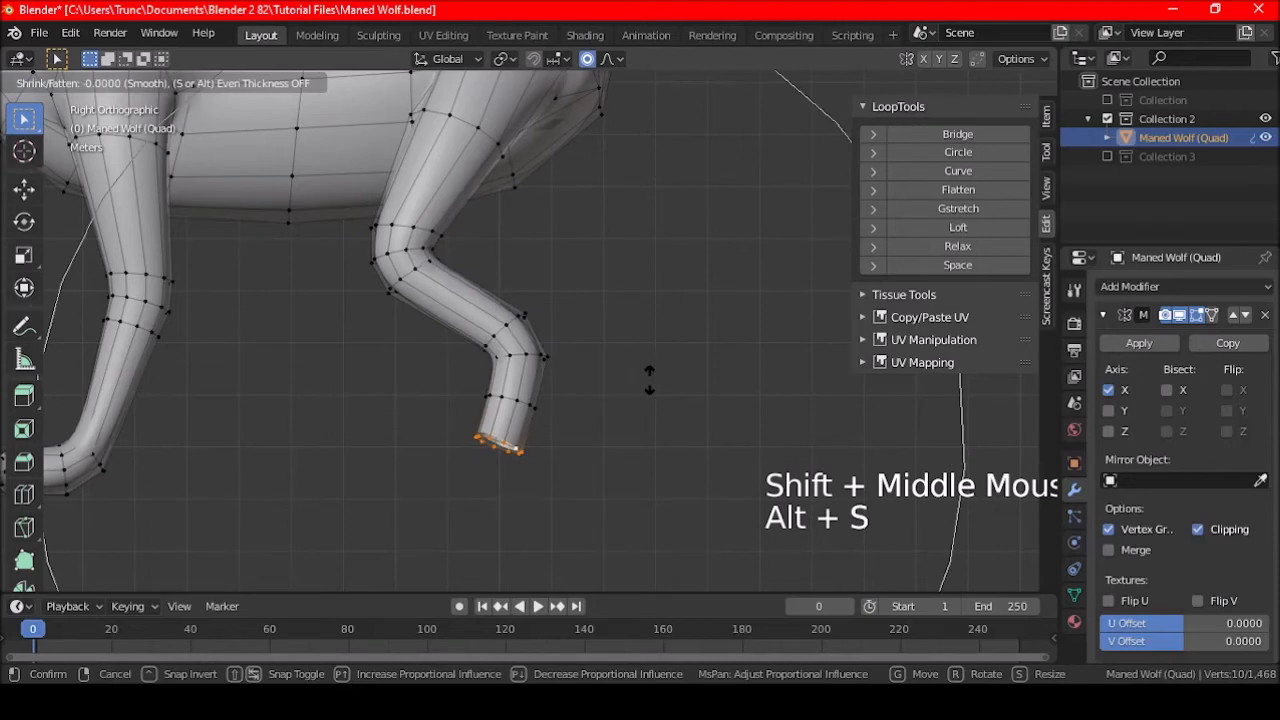
scroll(651, 381, "down", 2)
left_click(651, 381)
key("ctrl+z")
key("ctrl+shift+z")
key("alt+h")
key("a")
key("a")
key("a")
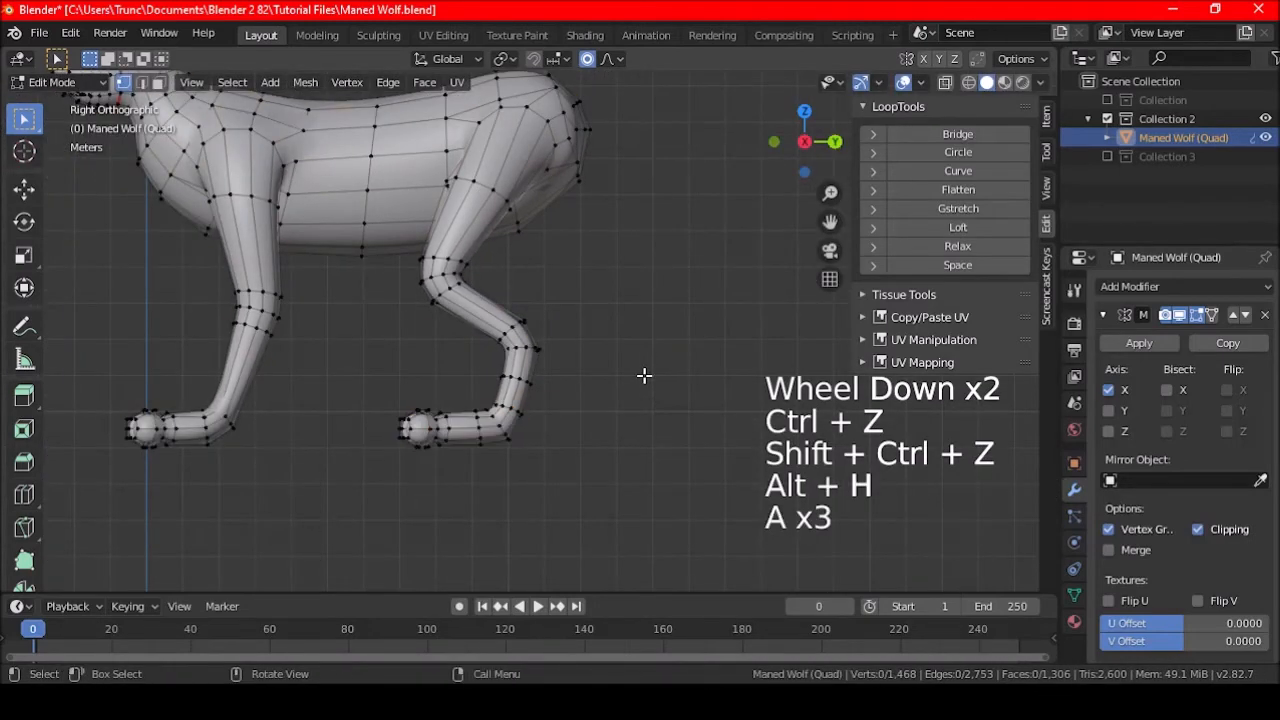
scroll(589, 385, "up", 4)
left_click(588, 60)
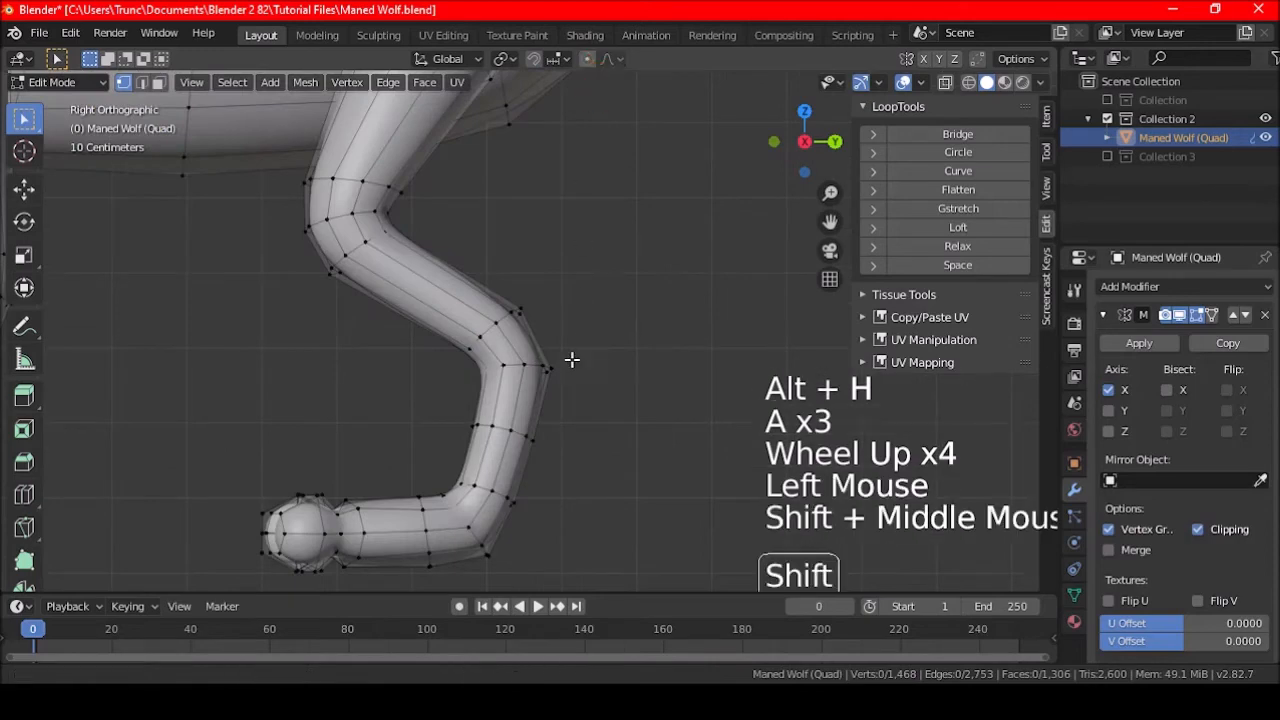
- Round the edge loop at the hind ankle's corner with the LoopTools Circle operation
middle_click_drag(571, 360, 598, 262, "shift")
scroll(555, 394, "up", 2)
middle_click_drag(545, 402, 566, 317, "shift")
left_click(524, 397, "alt+shift")
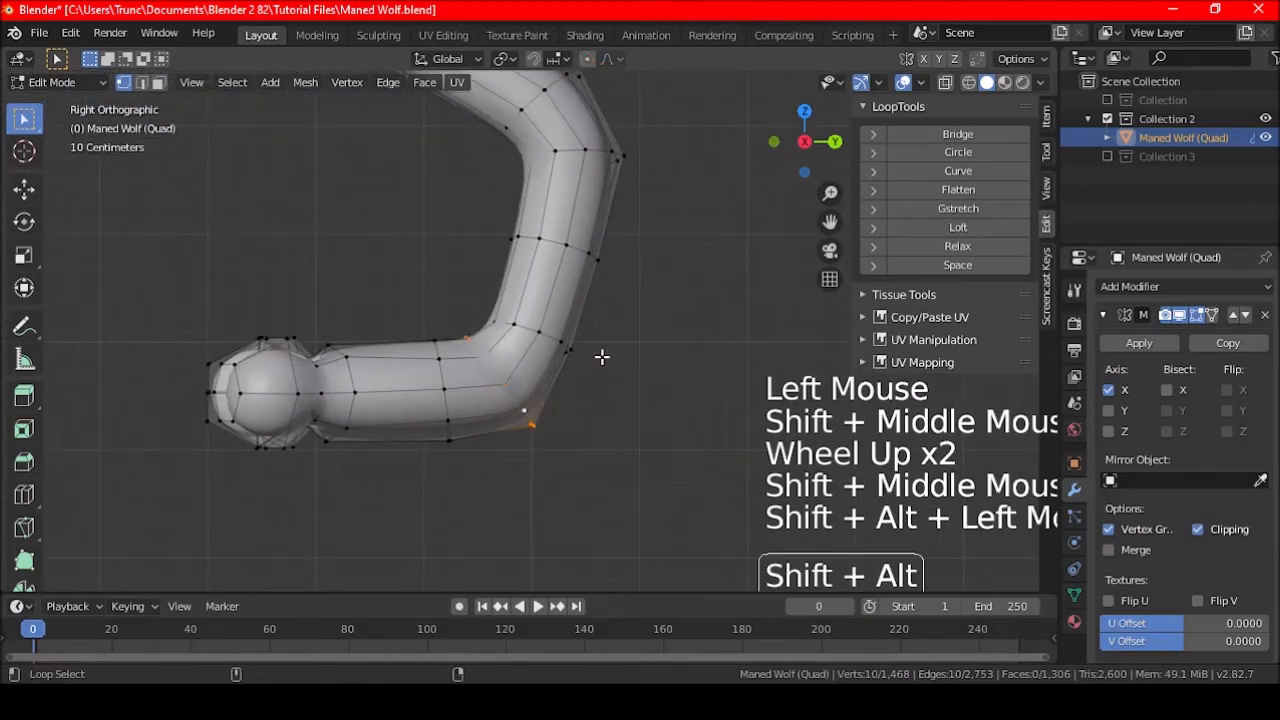
left_click(958, 152)
key("a")
key("a")
key("a")
- Examine the hind leg's smoothed shape in Object Mode from an angled view
scroll(600, 417, "down", 2)
middle_click_drag(600, 417, 677, 446)
key("Tab")
scroll(503, 417, "down", 4)
middle_click_drag(503, 417, 452, 425)
scroll(363, 386, "down", 2)
- Select the three edge loops at the hind knee and fatten them by about 0.1 m with Shrink/Fatten
key("Tab")
scroll(503, 354, "up", 4)
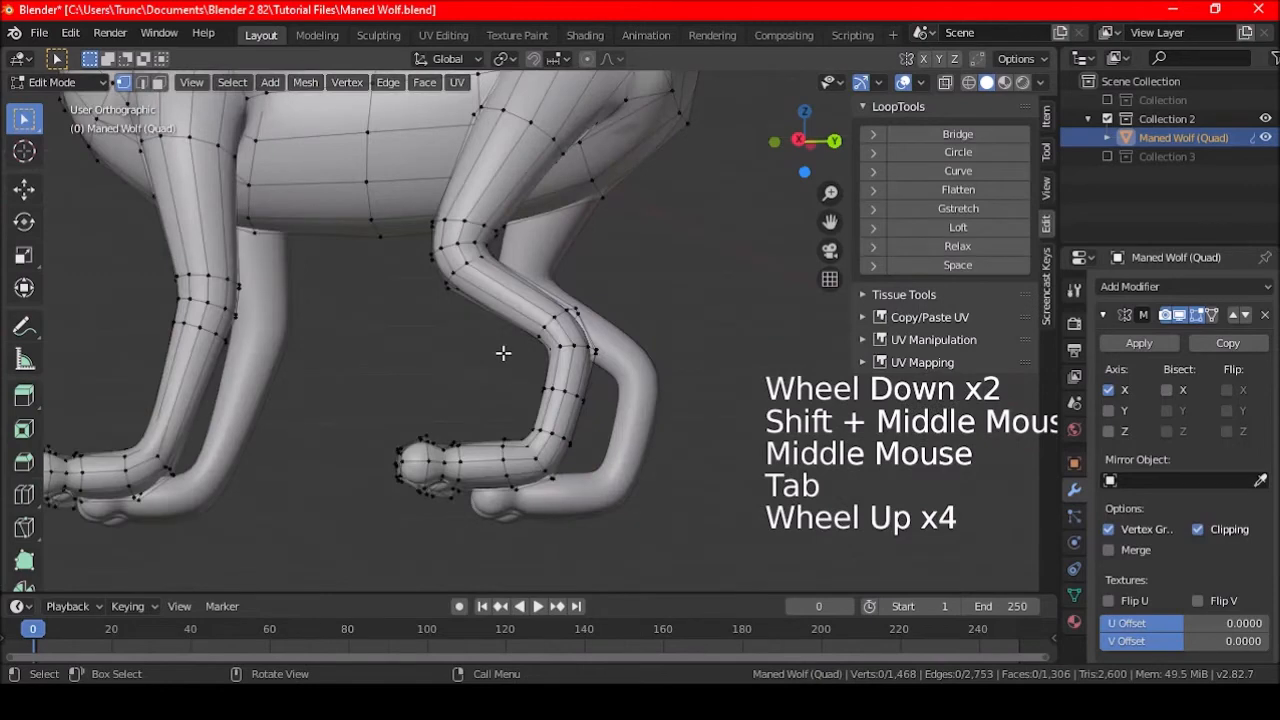
middle_click_drag(503, 354, 530, 338, "shift")
scroll(530, 338, "up", 2)
left_click(510, 345, "alt+shift")
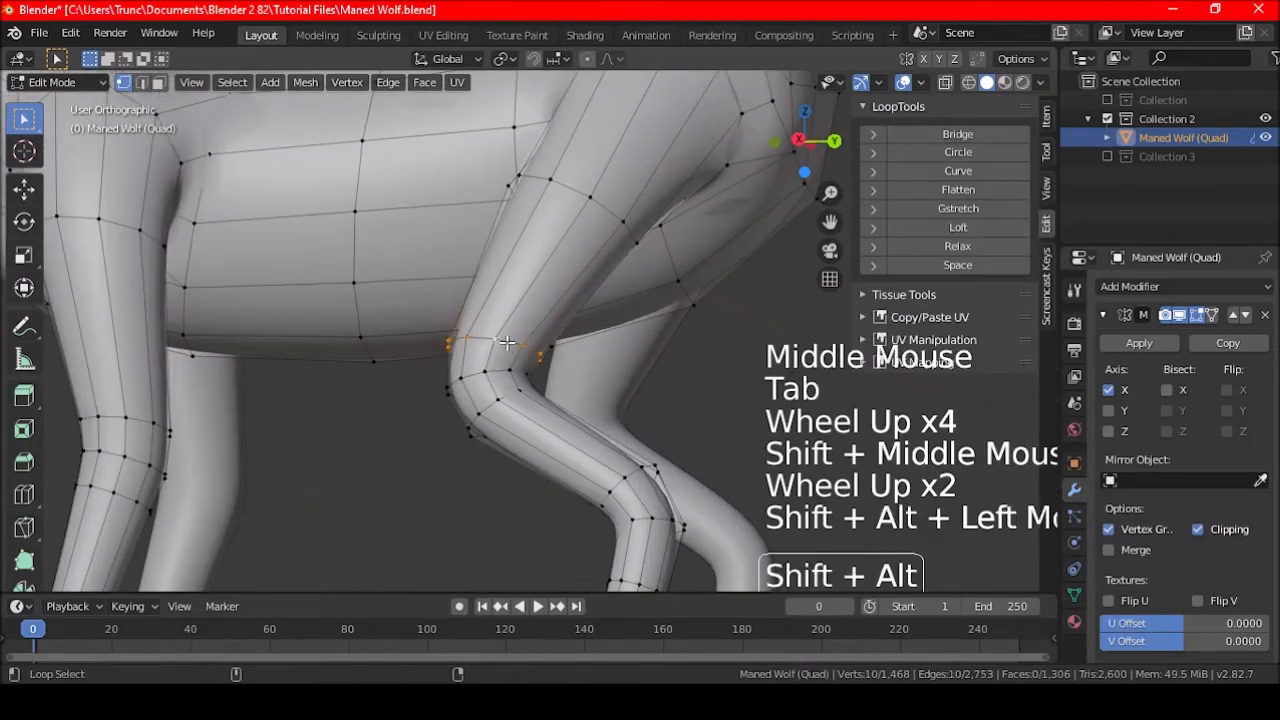
middle_click_drag(540, 423, 485, 313, "shift")
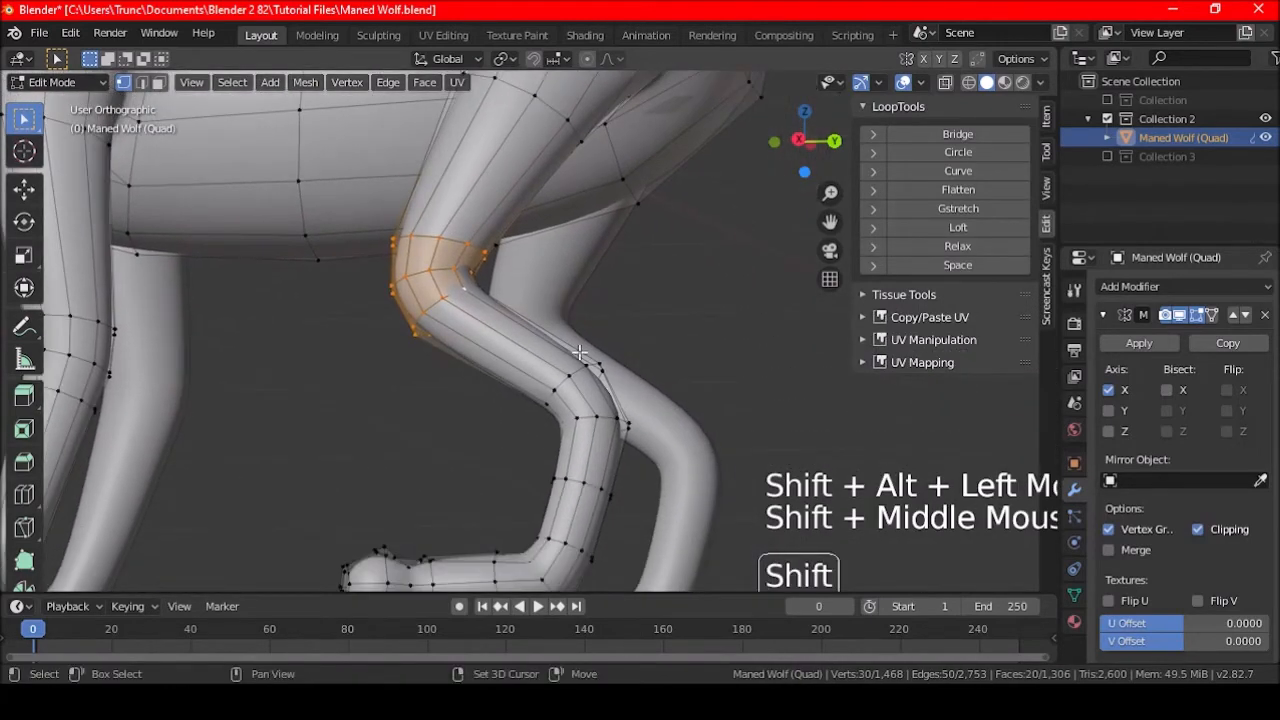
key("alt+s")
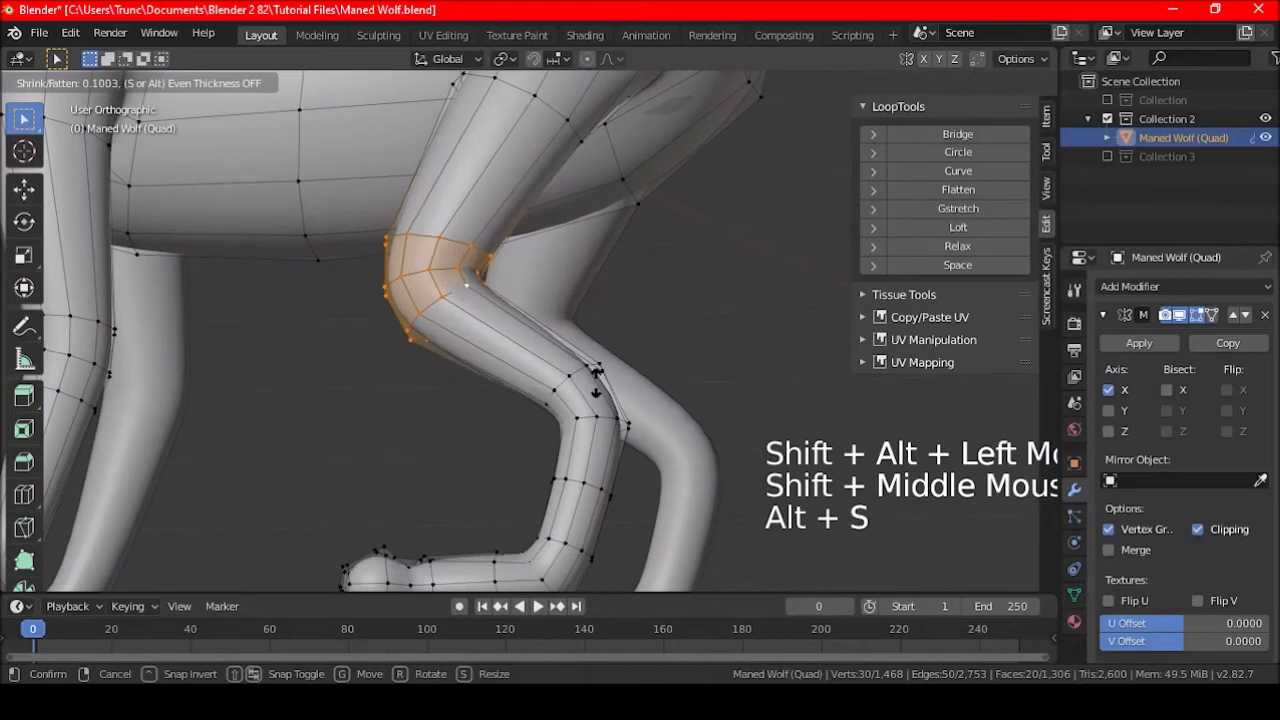
left_click(596, 382)
key("a")
key("a")
key("a")
- Fatten the two edge loops at the hock slightly with Shrink/Fatten
left_click(592, 403, "alt+shift")
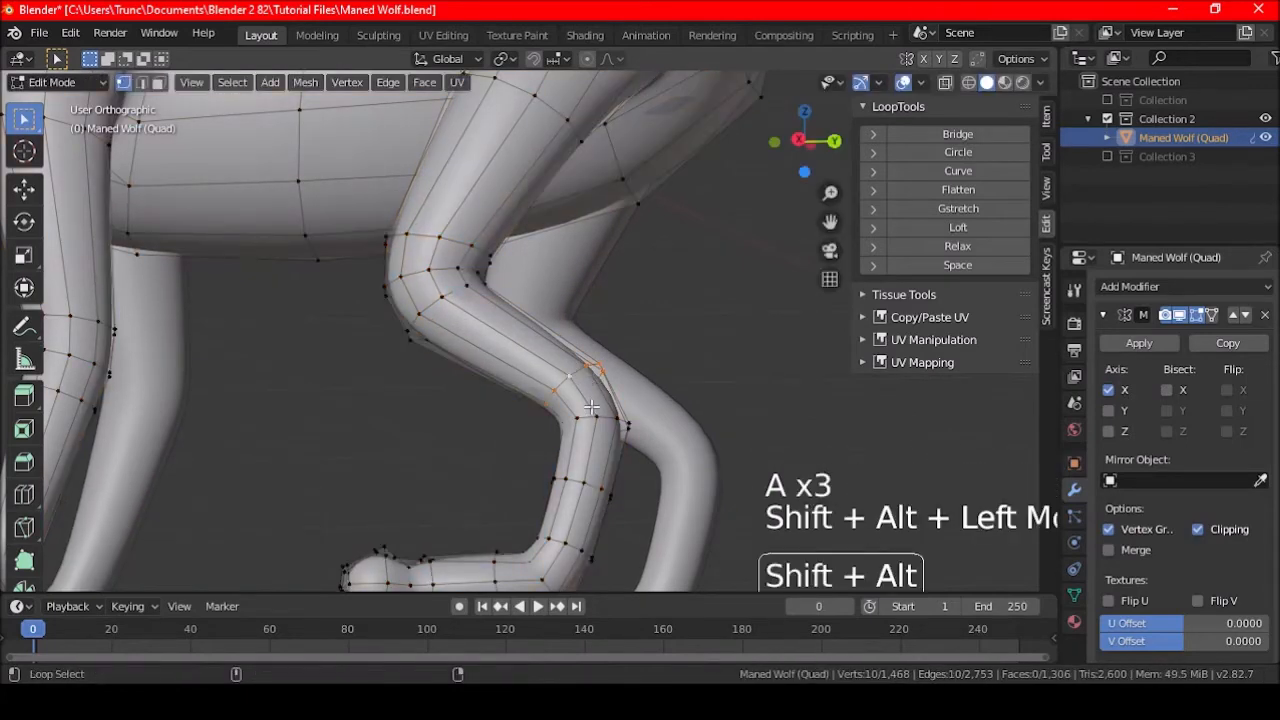
key("alt+s")
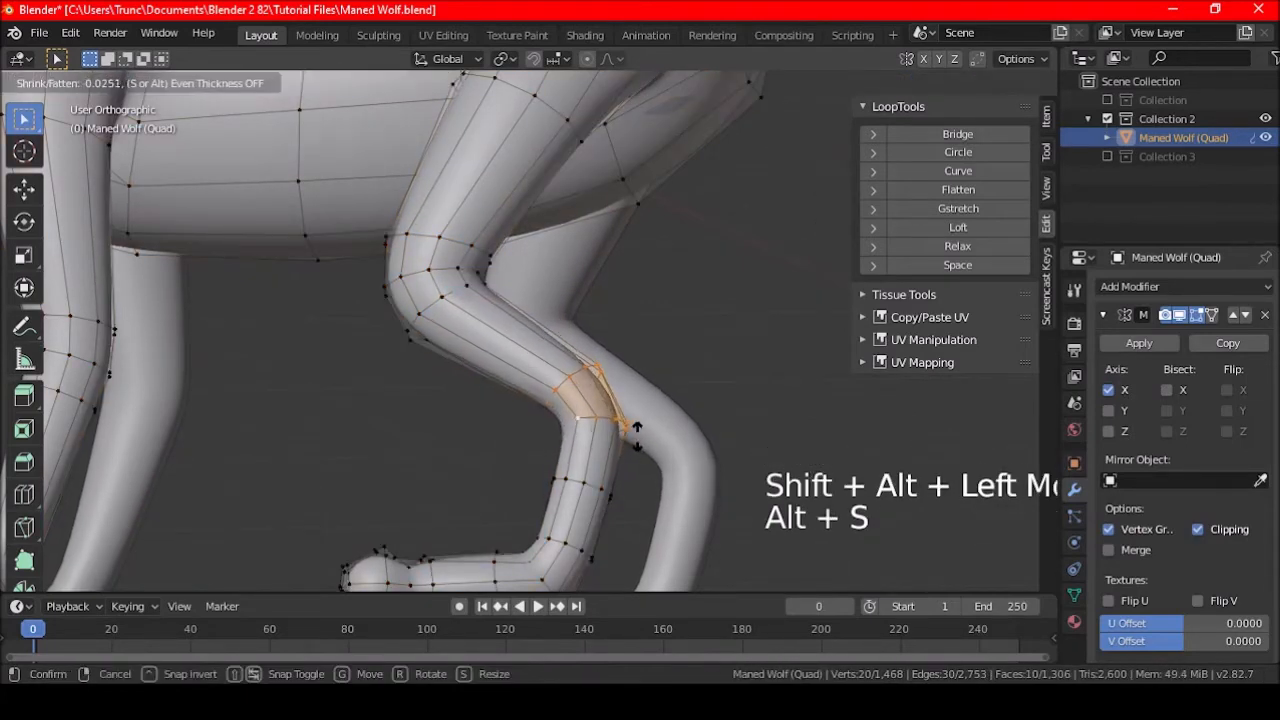
left_click(632, 428)
key("a")
key("a")
key("a")
- Undo and redo the last hock changes to compare the leg's shape
middle_click_drag(626, 440, 591, 310, "shift")
key("ctrl+z")
key("ctrl+z")
key("ctrl+z")
key("ctrl+z")
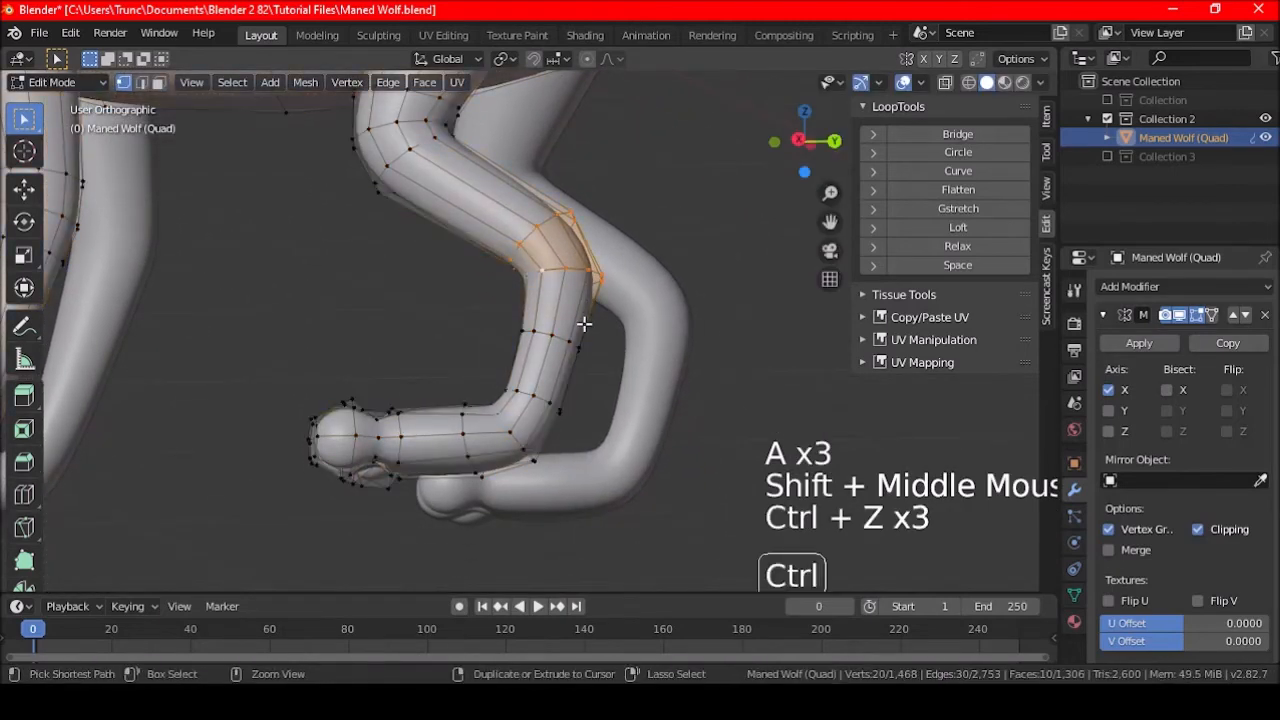
key("ctrl+shift+z")
key("ctrl+shift+z")
key("ctrl+shift+z")
key("a")
key("a")
key("a")
- Scale the edge loop in the middle of the lower hind leg up to about 1.09
left_click(572, 342, "alt+shift")
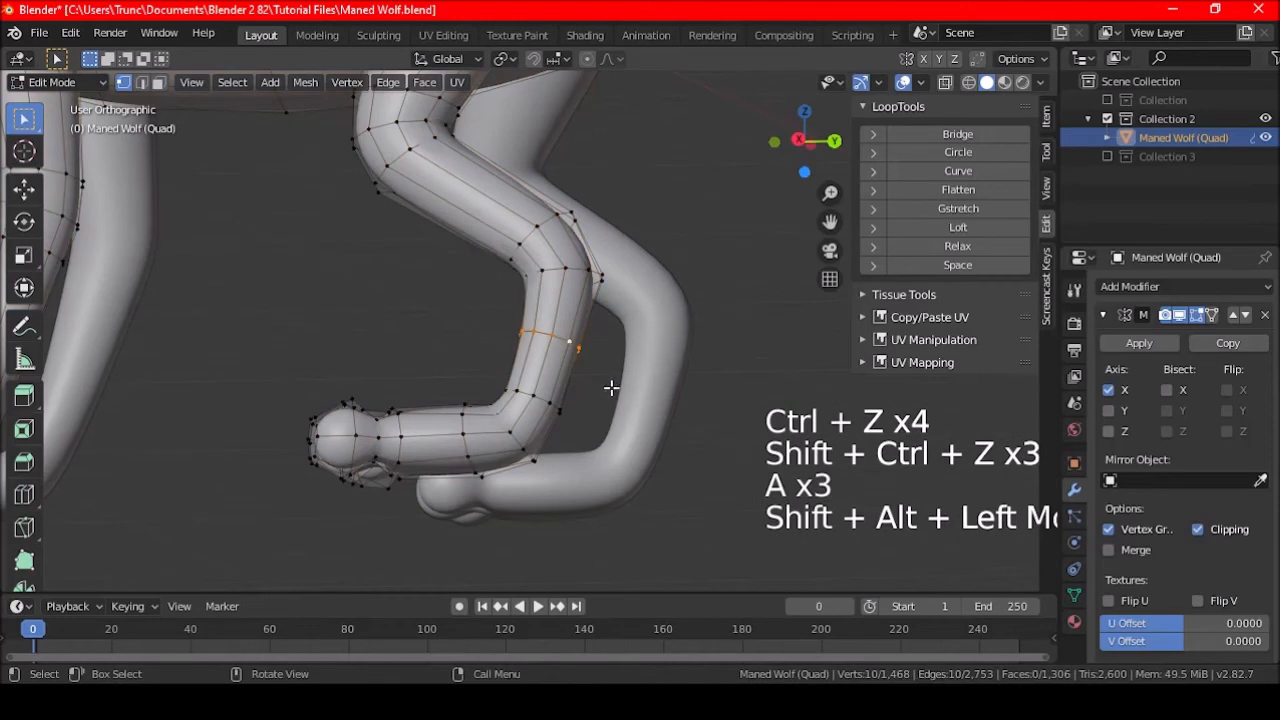
key("s")
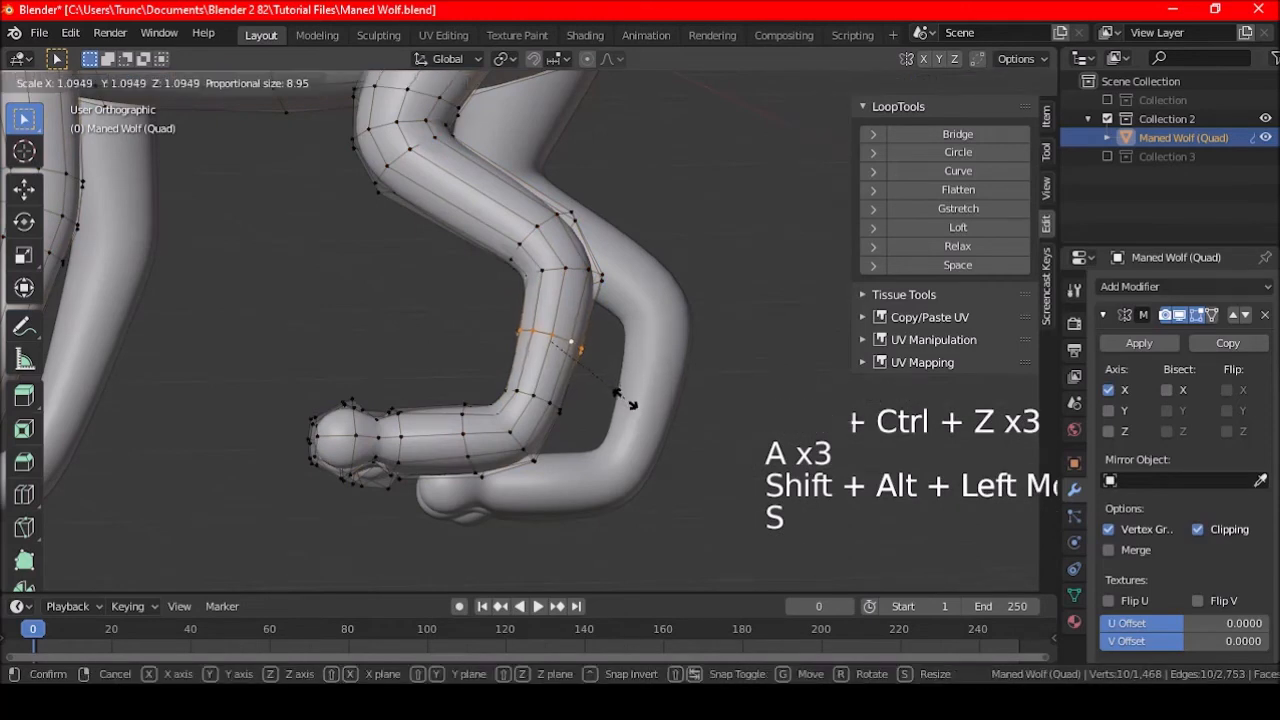
left_click(632, 404)
key("a")
key("a")
key("a")
- Check the hind leg's shape in Object Mode from an angle and from the right side
scroll(595, 395, "down", 6)
middle_click_drag(520, 390, 571, 437)
key("Tab")
key("KP_3")
scroll(560, 430, "up", 4)
scroll(565, 422, "up", 5)
- Move the edge loop just above the hind ankle's corner slightly forward
key("Tab")
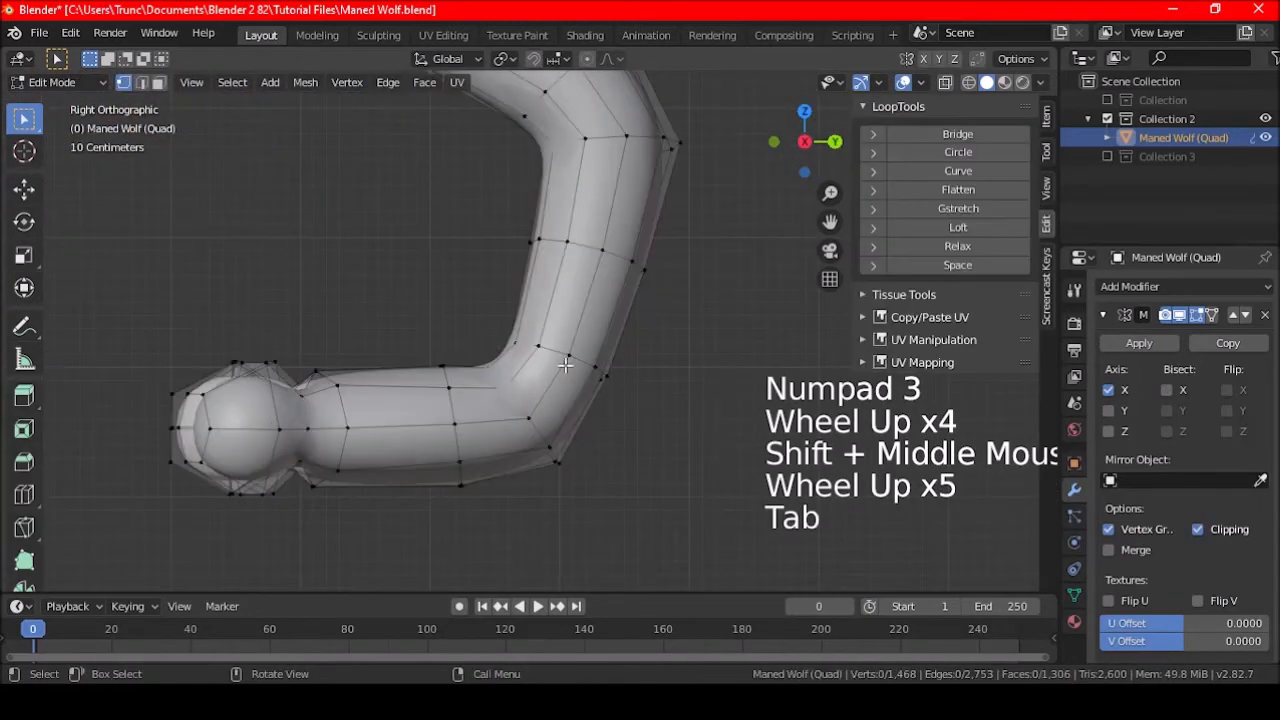
key("a")
key("a")
key("a")
left_click(607, 374, "alt+shift")
key("g")
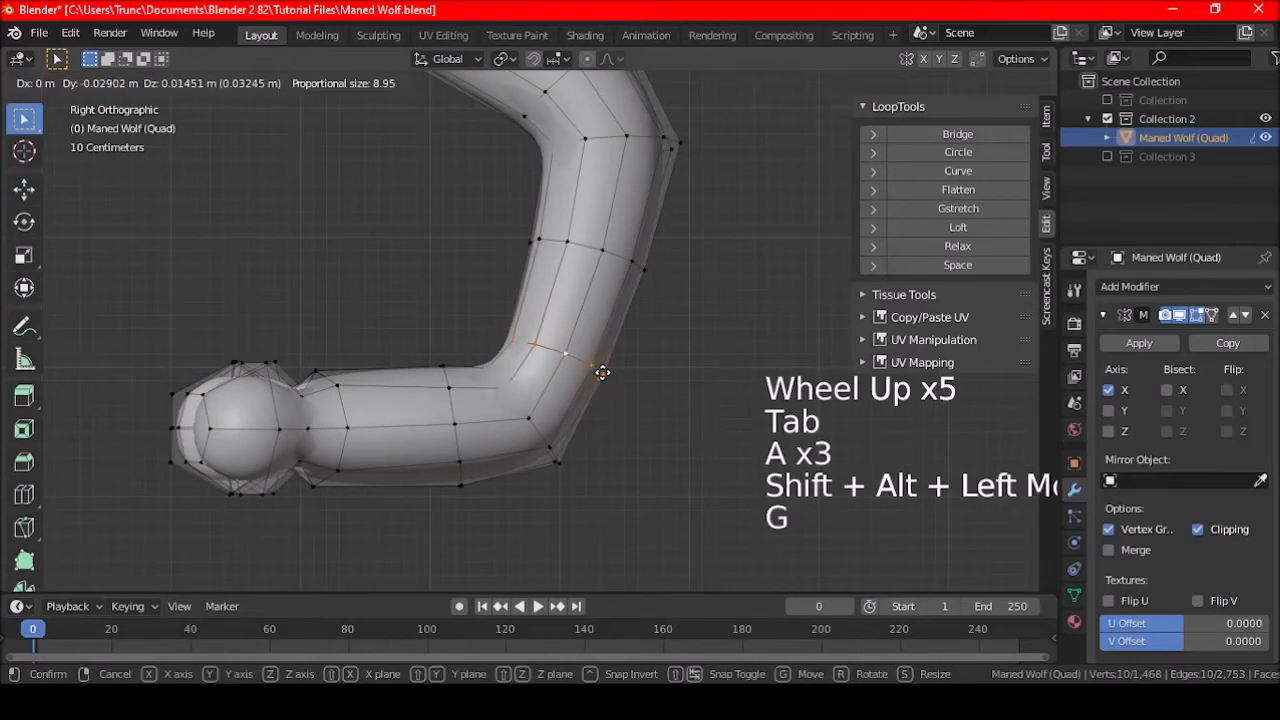
left_click(599, 290)
key("a")
key("a")
key("a")
- Move the middle edge loop of the lower hind leg slightly forward to line up with its neighbours
left_click(612, 251, "alt+shift")
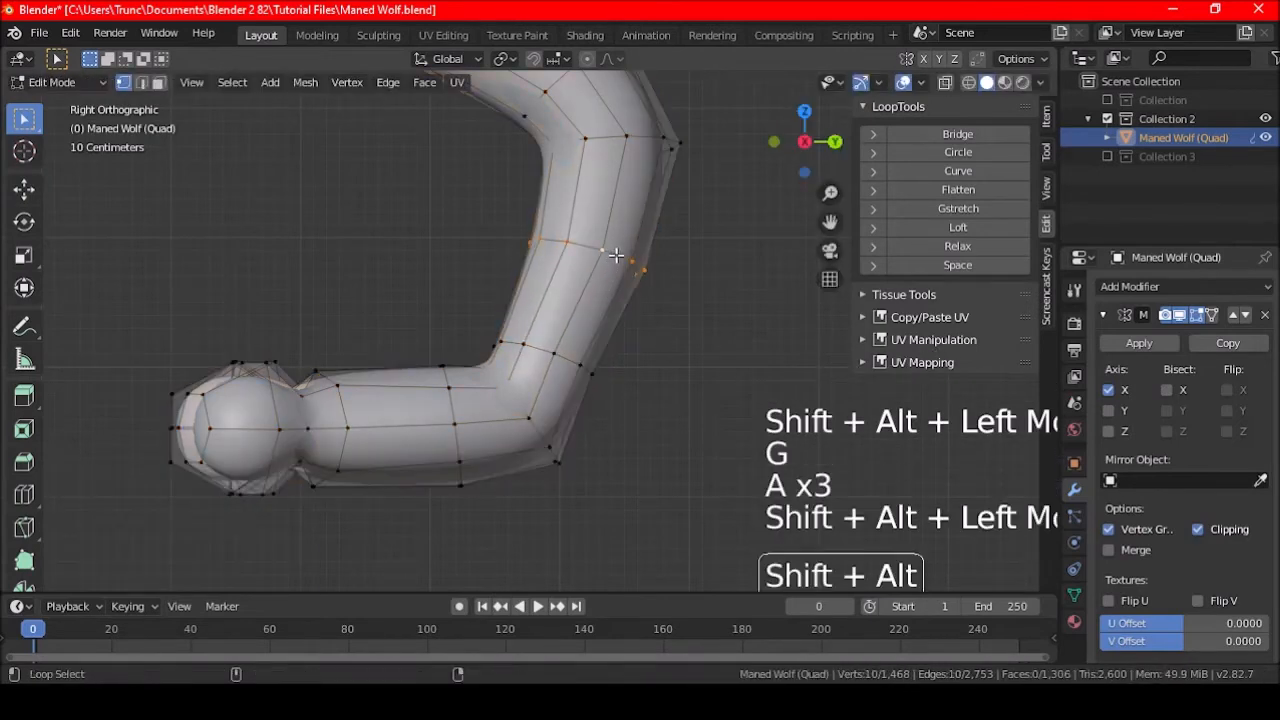
key("g")
left_click(644, 345)
key("a")
key("a")
key("a")
- Look over the wolf's full side profile with nothing selected
scroll(626, 354, "down", 3)
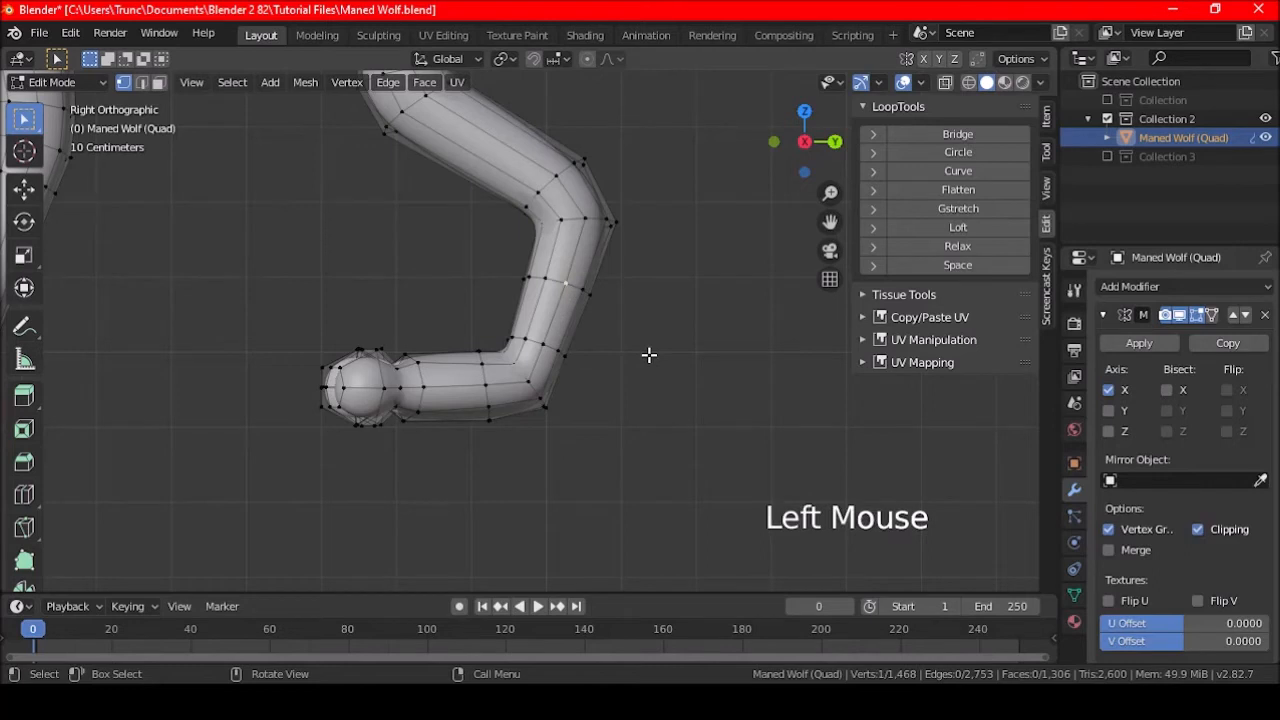
key("a")
key("a")
key("a")
key("a")
key("a")
key("a")
scroll(606, 369, "down", 5)
middle_click_drag(574, 337, 585, 432, "shift")
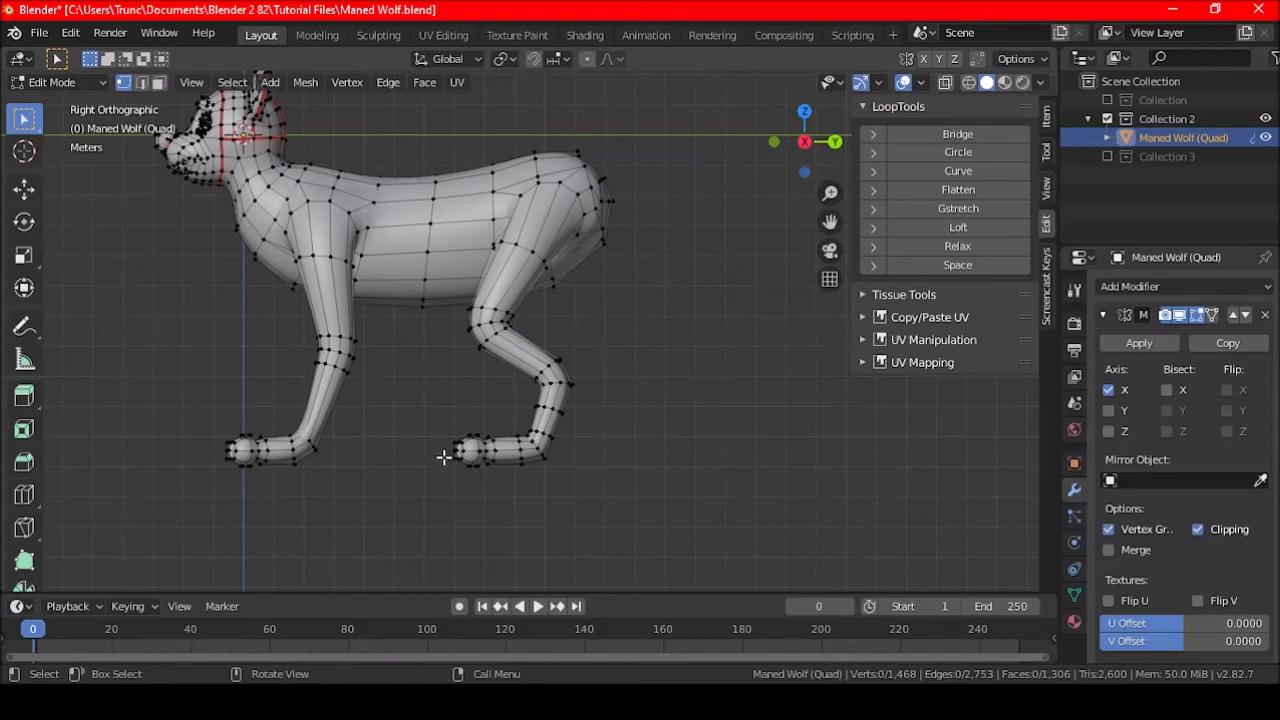
- Add one unslid loop cut across the middle of the lower front leg
middle_click_drag(444, 453, 508, 371, "shift")
scroll(508, 371, "up", 2)
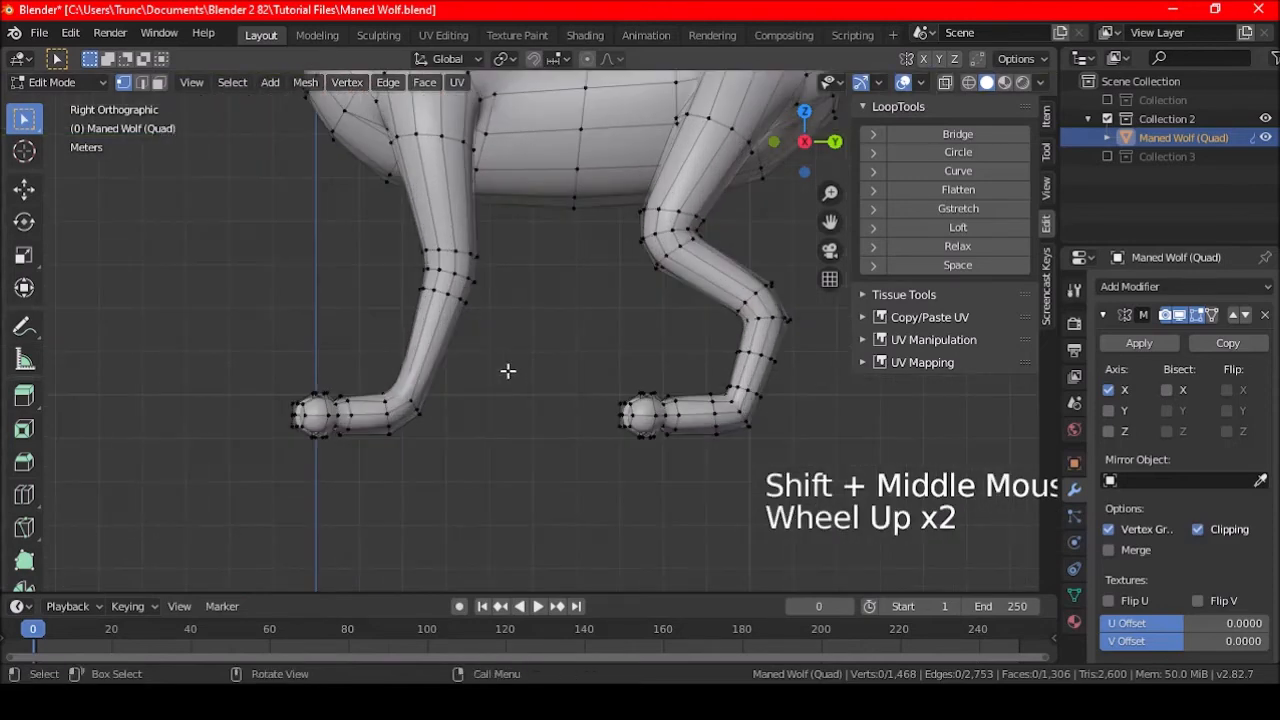
key("ctrl+r")
left_click(428, 353)
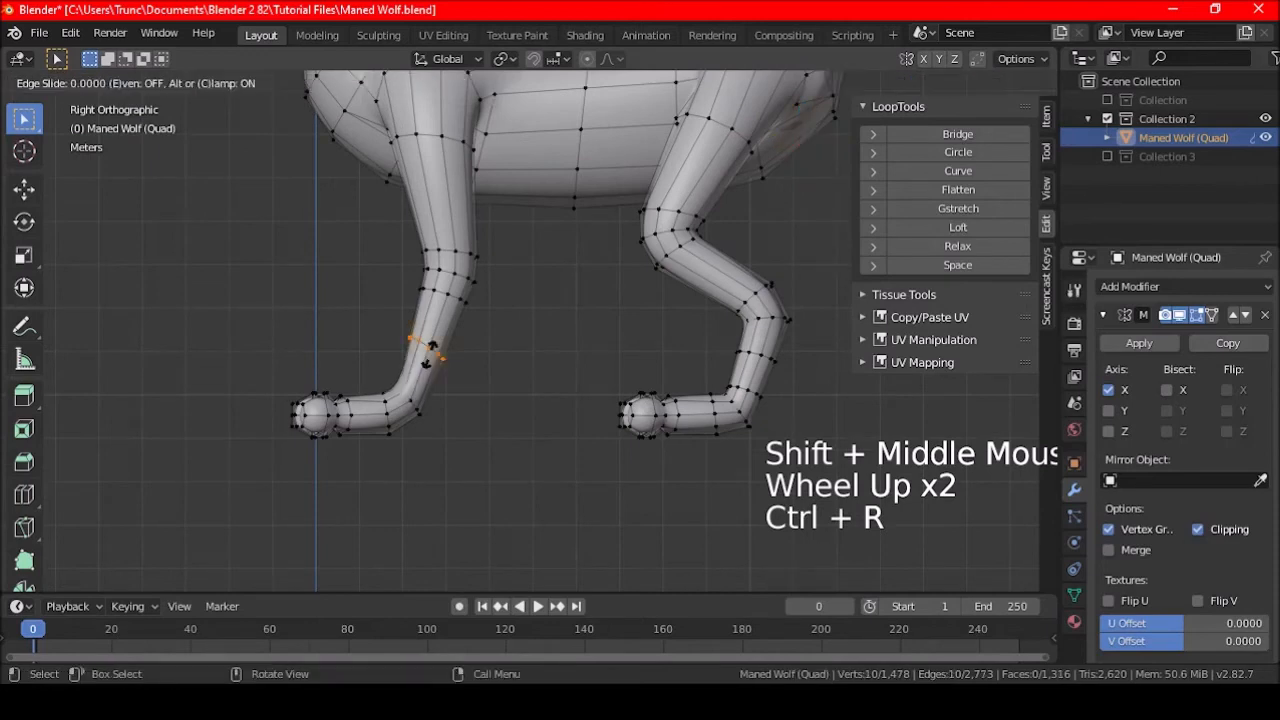
right_click(428, 356)
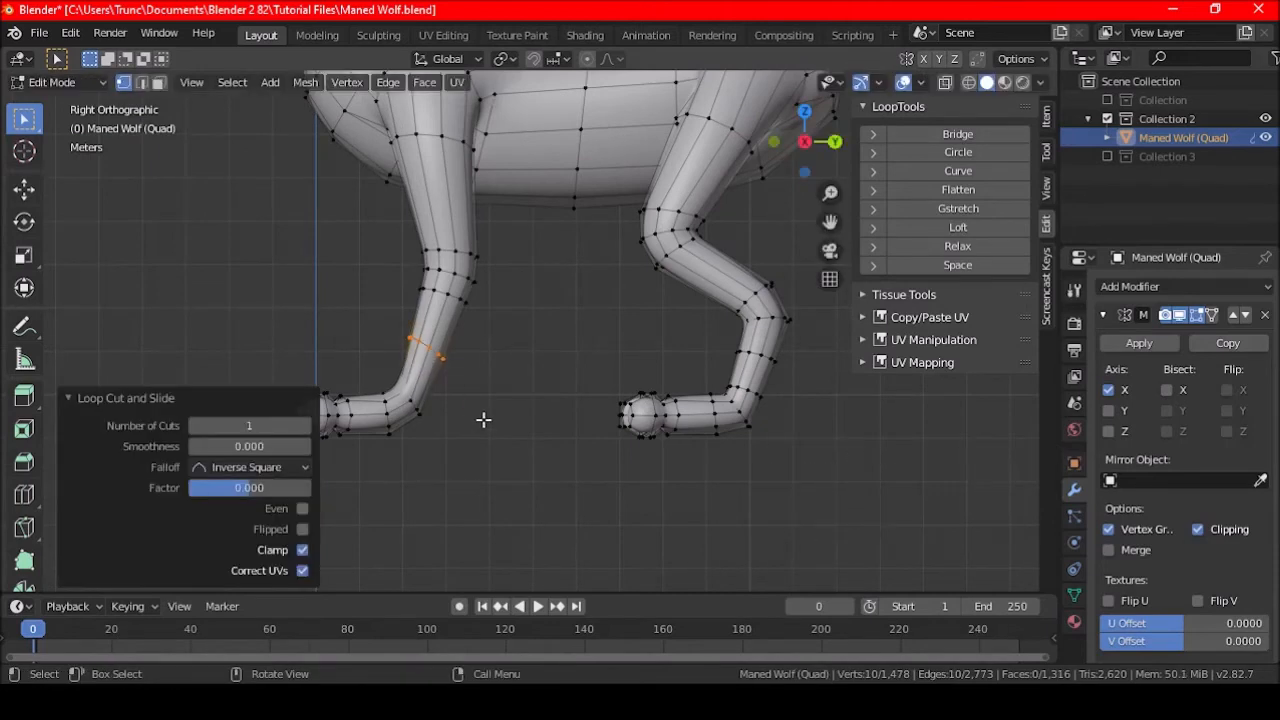
- Rotate the lower front leg's new edge loop by -19.1° and scale it down slightly
key("r")
left_click(526, 423)
key("s")
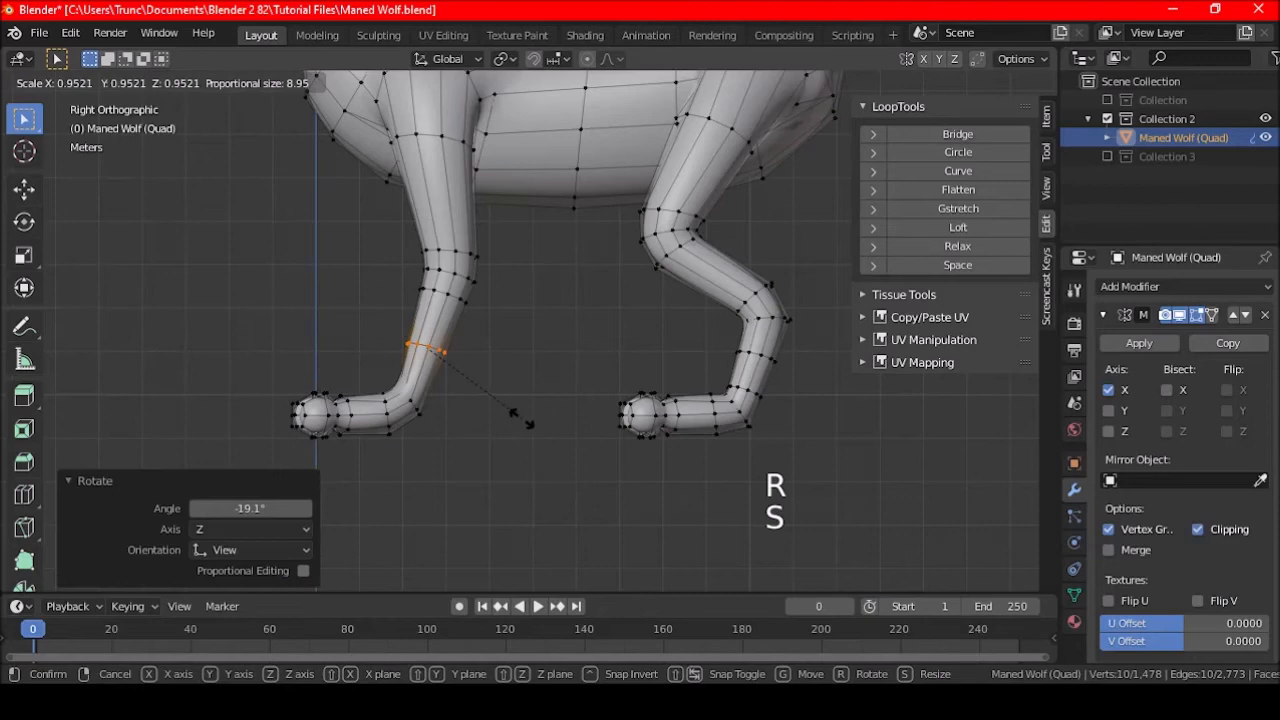
left_click(517, 417)
key("a")
key("a")
key("a")
- Rotate the edge loop at the back of the front ankle by -14.5° and move it slightly forward
middle_click_drag(457, 440, 497, 424, "shift")
scroll(497, 424, "up", 3)
left_click(472, 404, "alt+shift")
key("r")
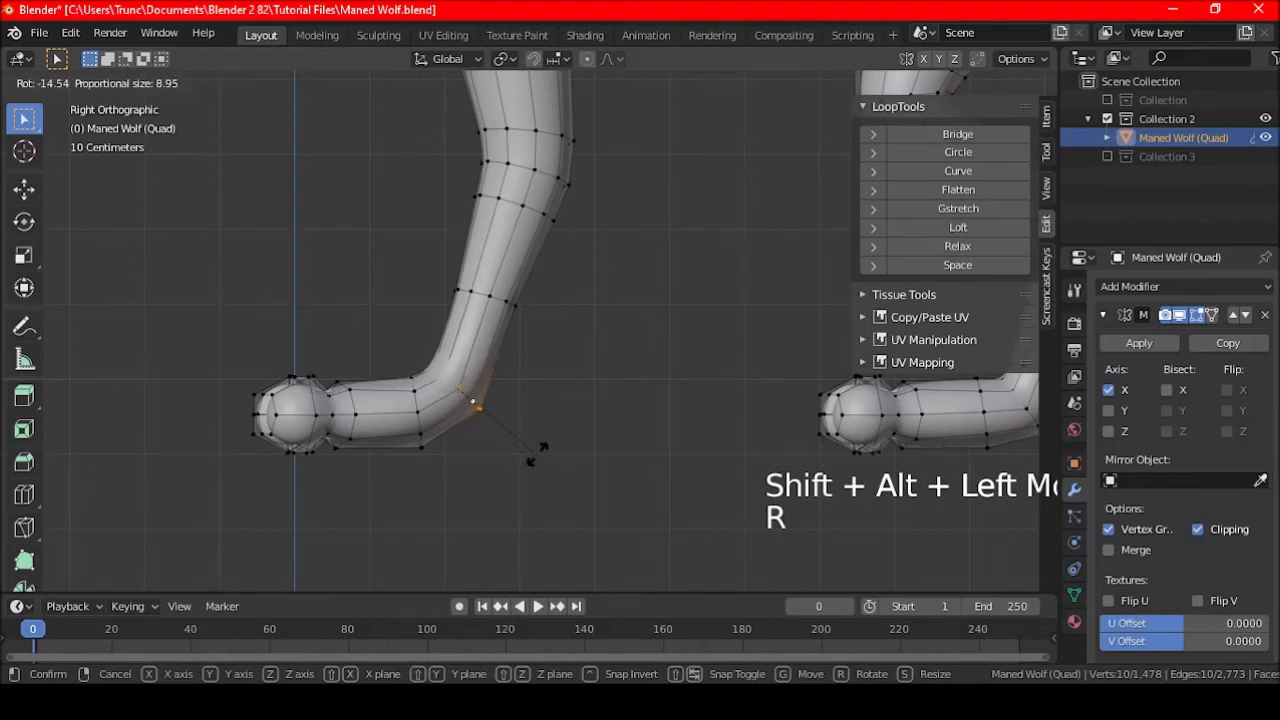
left_click(530, 459)
key("g")
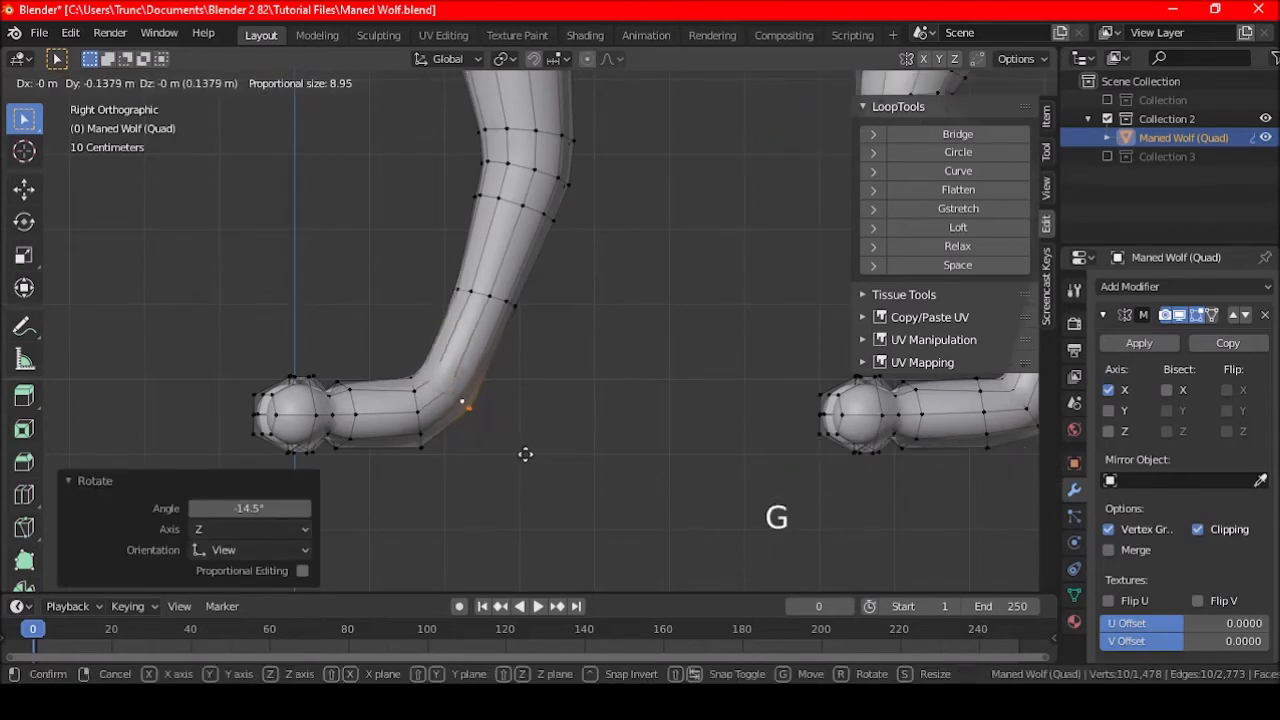
left_click(523, 455)
key("a")
key("a")
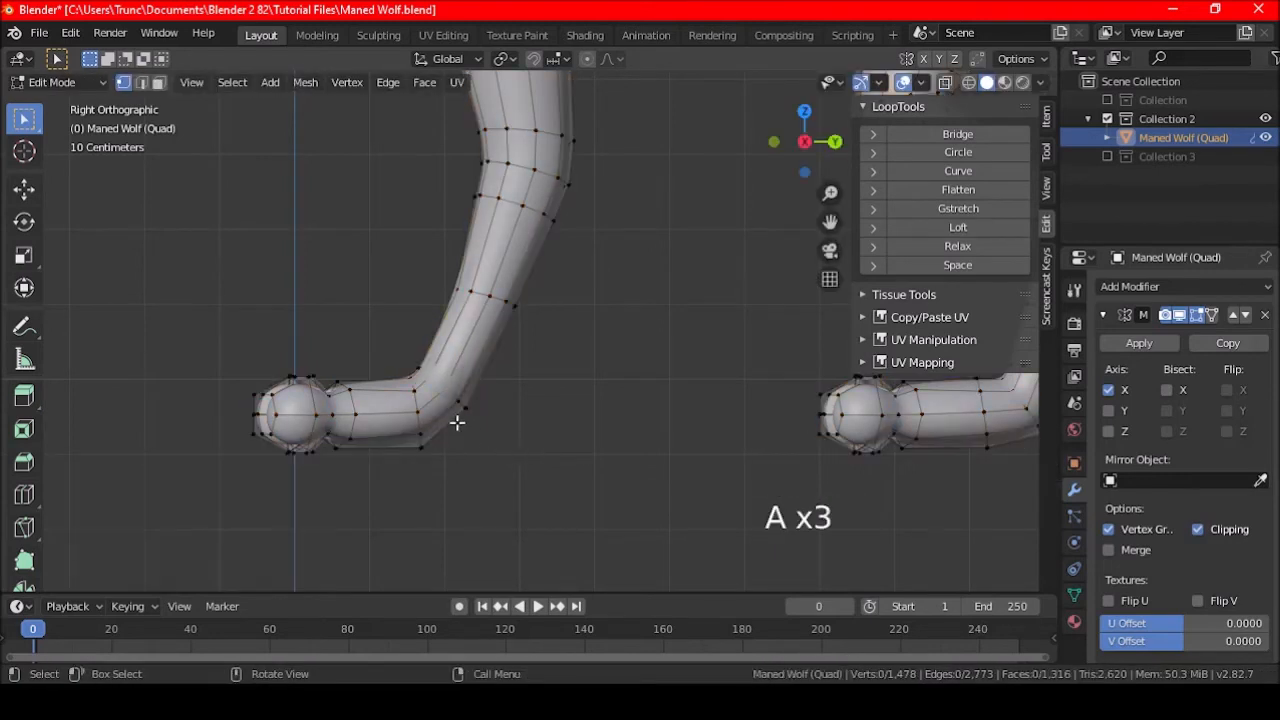
- Move the two edge loops at the heel of the front foot about 0.18 m backward along Y, leaving nothing selected
left_click(446, 405, "alt+shift")
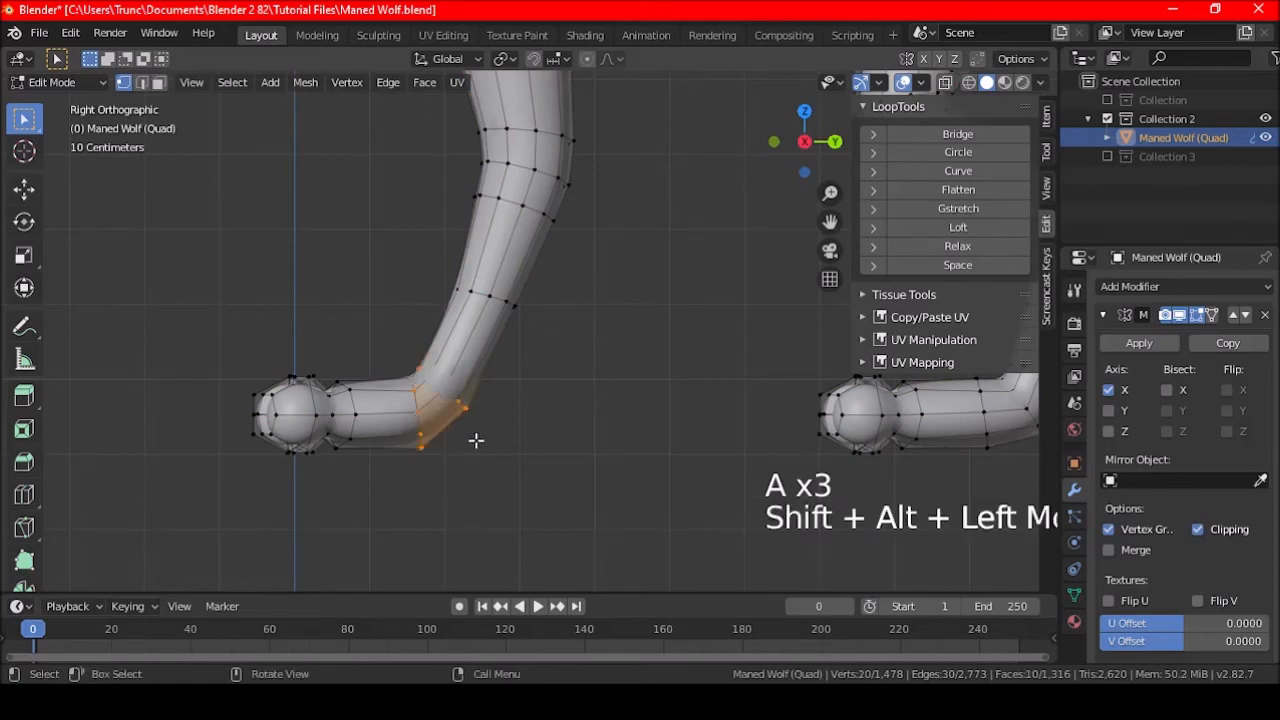
key("g")
key("y")
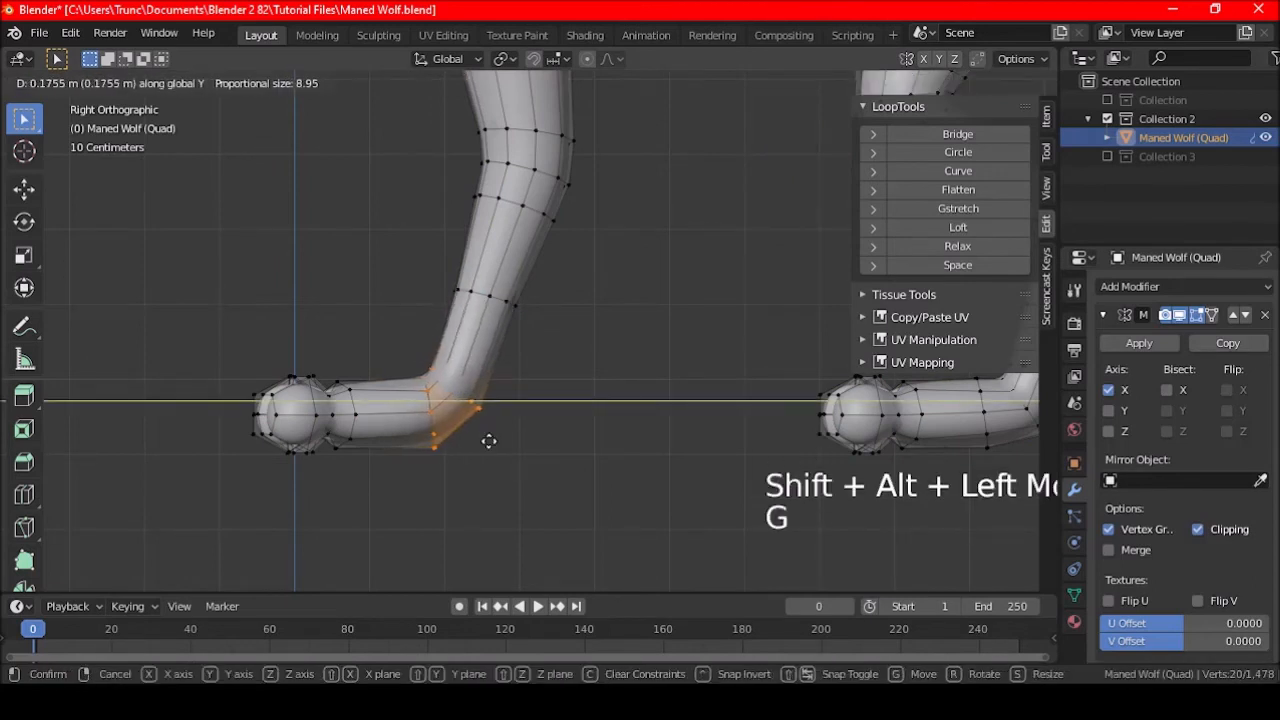
left_click(489, 441)
scroll(505, 430, "down", 4)
key("a")
key("a")
key("a")
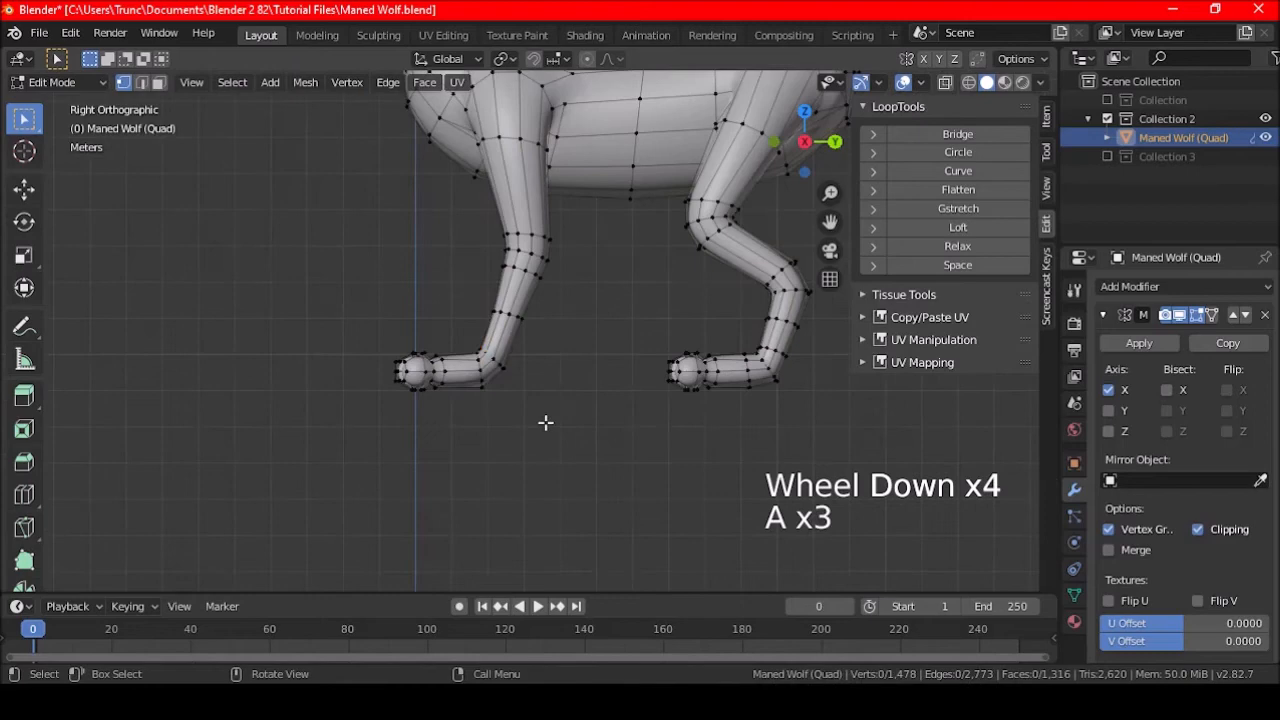
- Return the wolf to Object Mode with nothing selected and look over the reshaped legs from the side and front
middle_click_drag(617, 420, 546, 444, "shift")
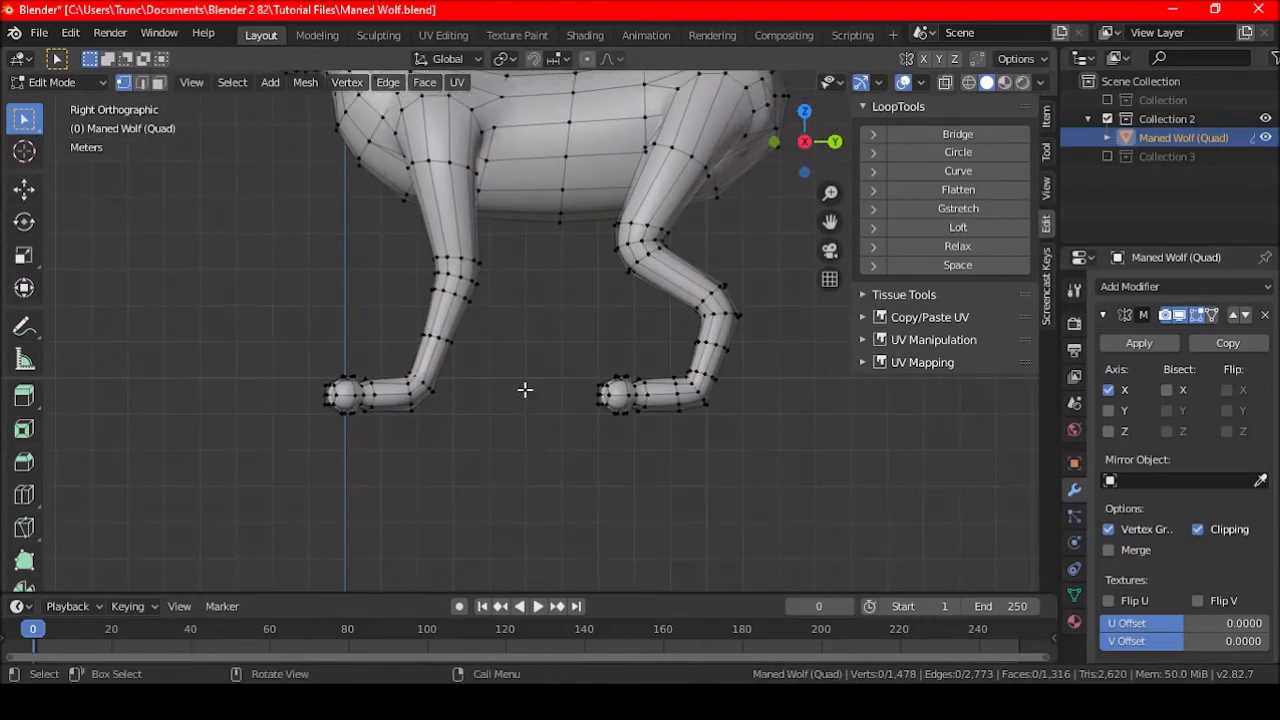
scroll(526, 389, "up", 2)
scroll(514, 386, "down", 4)
middle_click_drag(514, 386, 455, 443, "shift")
key("Tab")
key("a")
key("a")
key("a")
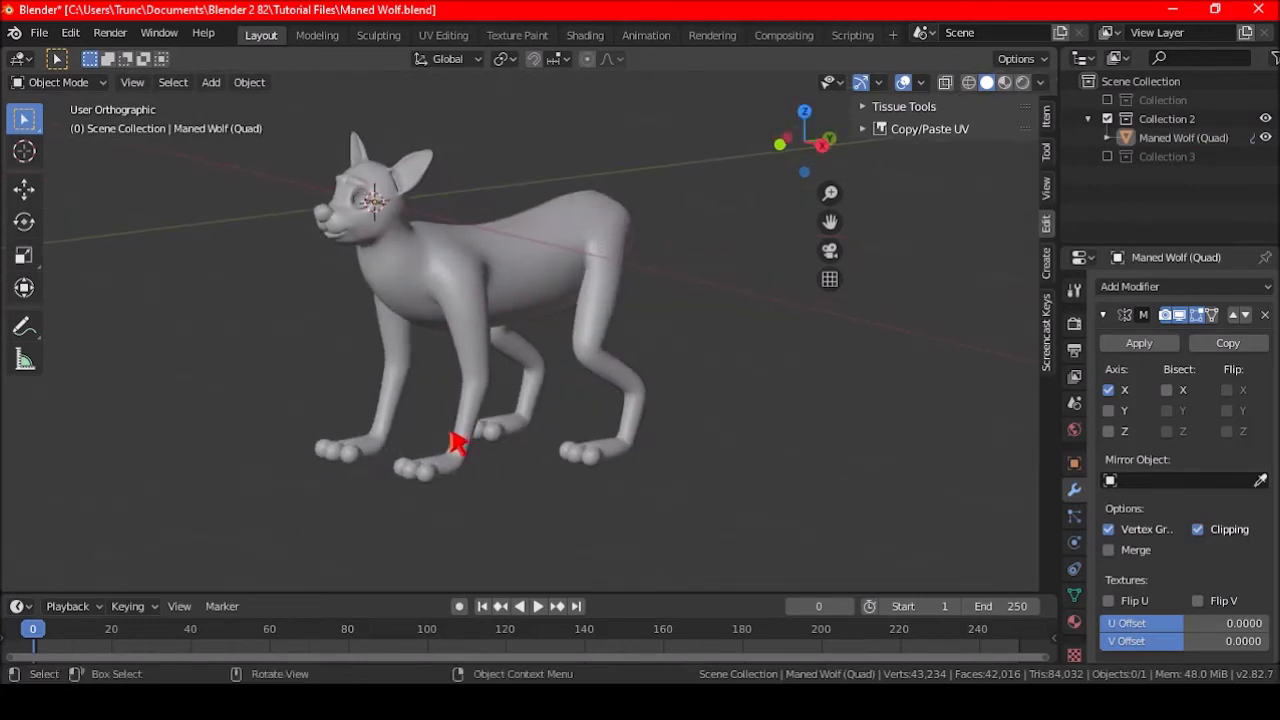
middle_click_drag(1020, 510, 900, 470)
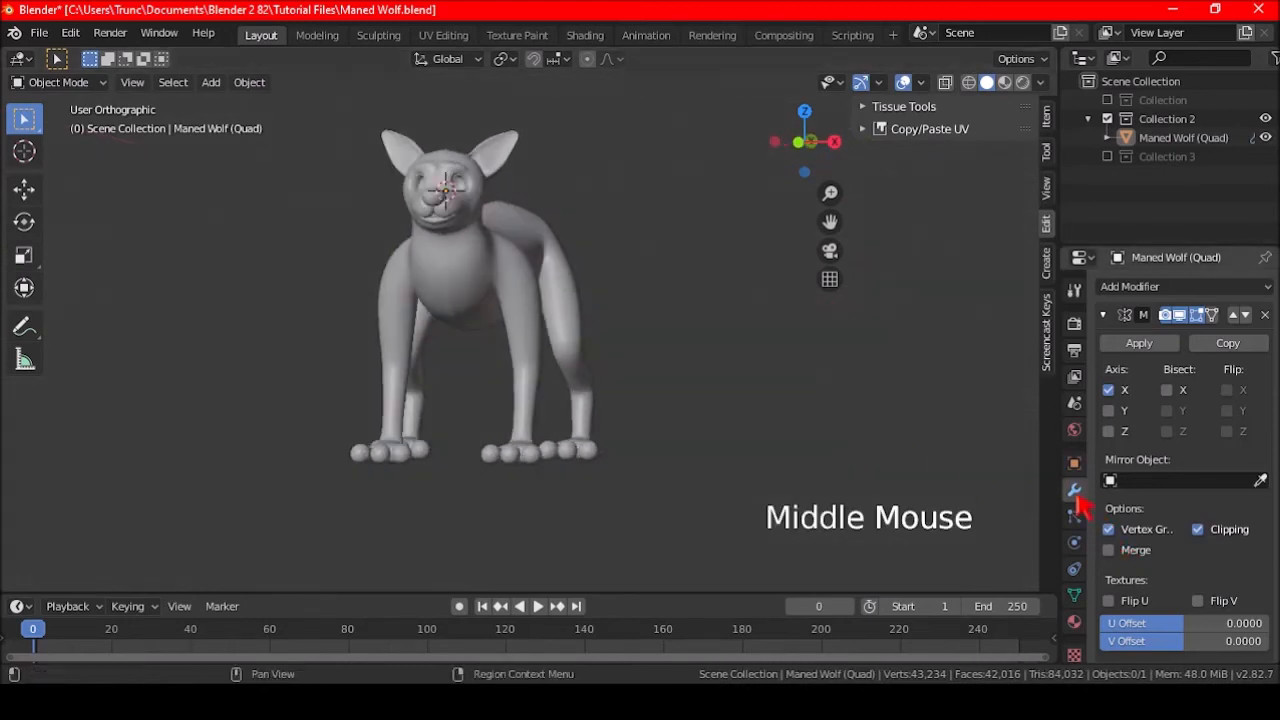
- Enable Merge in the wolf's Mirror modifier and save the file
left_click(1132, 553)
middle_click_drag(681, 387, 663, 366, "shift")
scroll(645, 366, "up", 1)
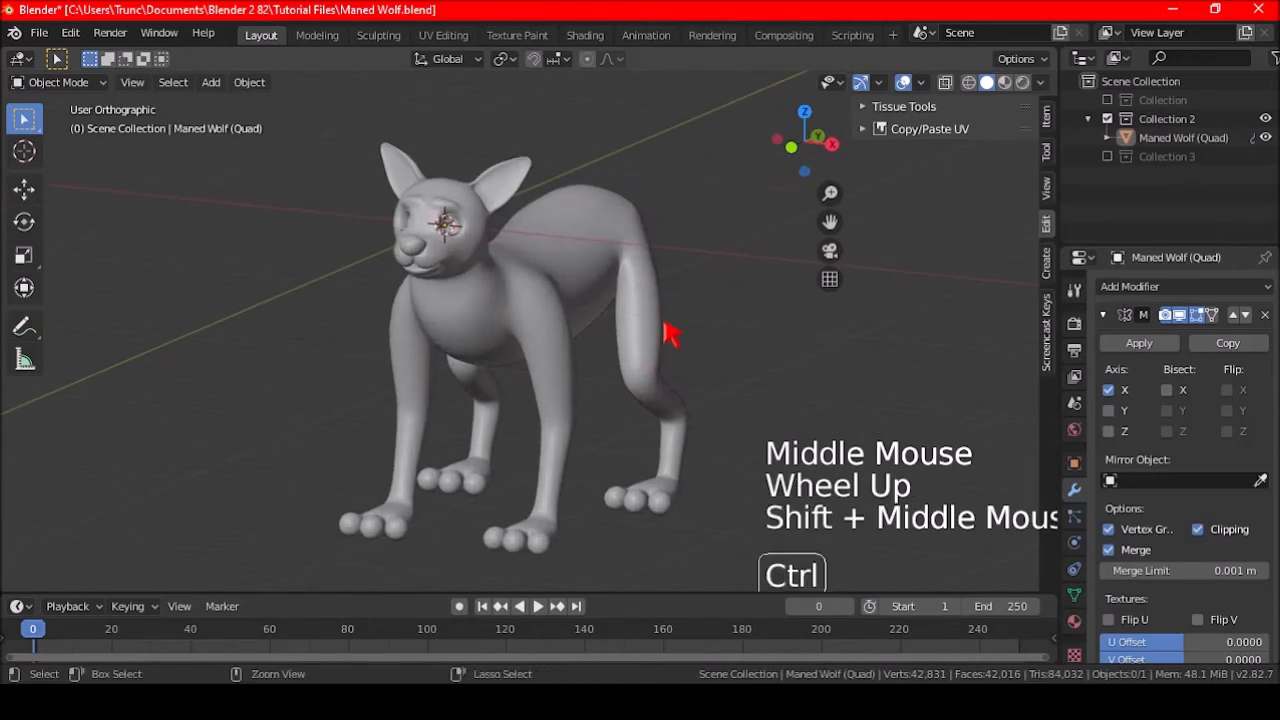
key("ctrl+s")
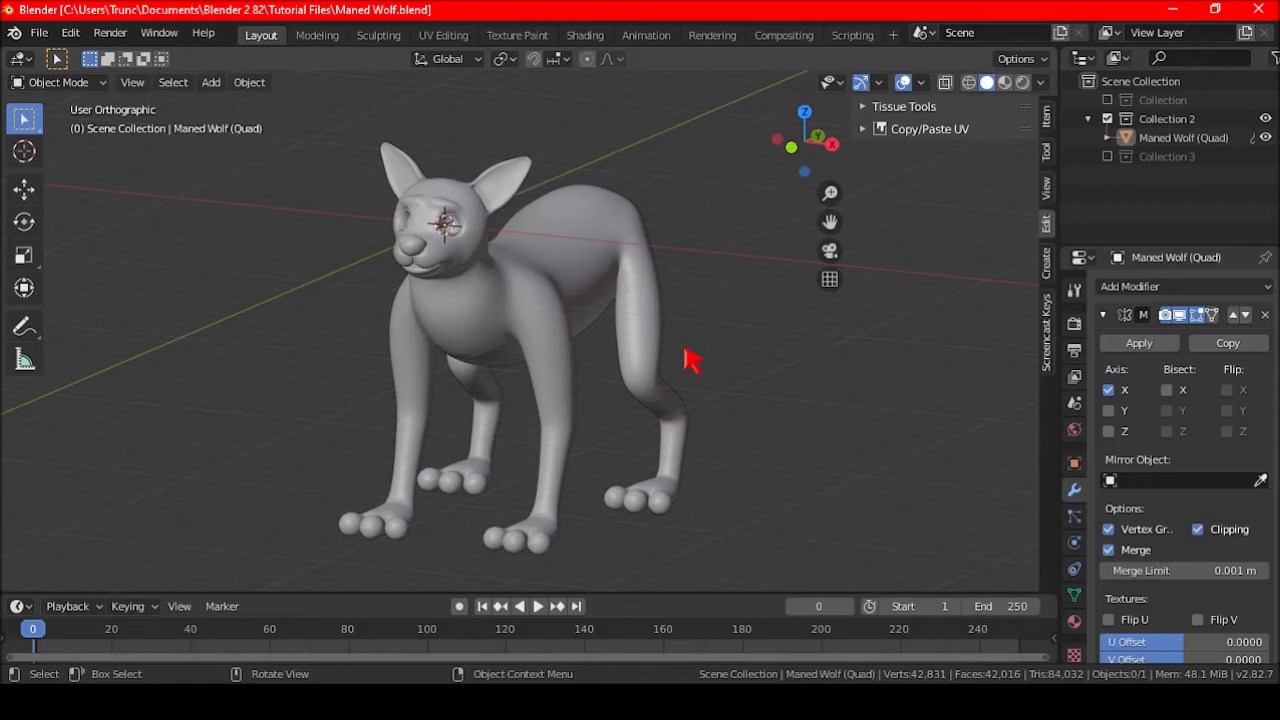
- Enter Edit Mode on the wolf, select two adjacent faces at the back of the rump, and try scaling them
middle_click_drag(684, 360, 618, 313)
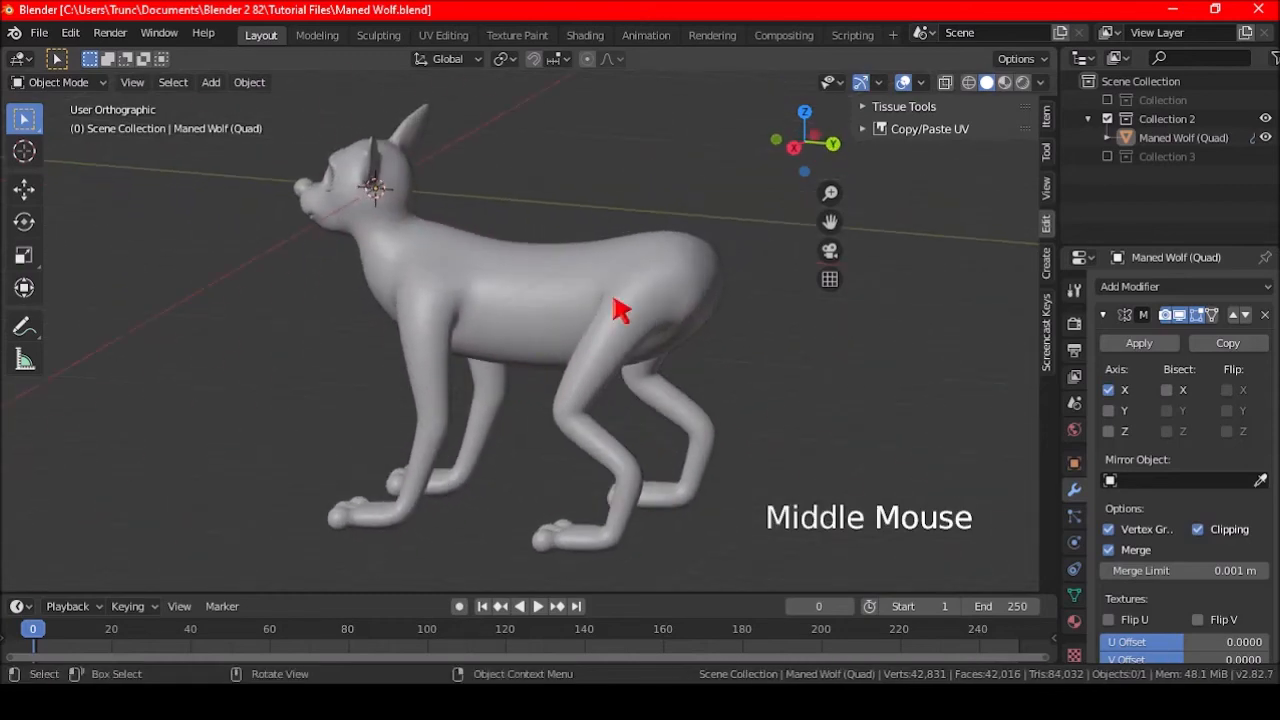
left_click(630, 330)
key("Tab")
middle_click_drag(797, 354, 598, 357)
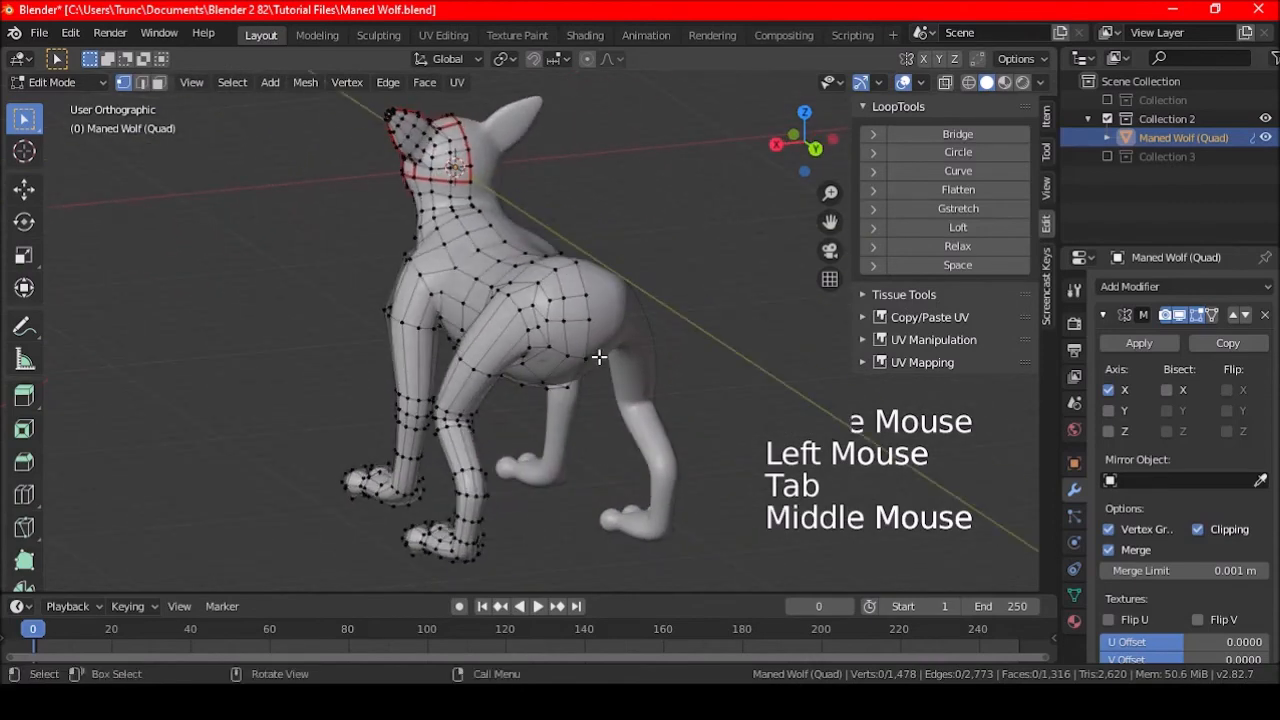
left_click(158, 82)
scroll(600, 320, "up", 4)
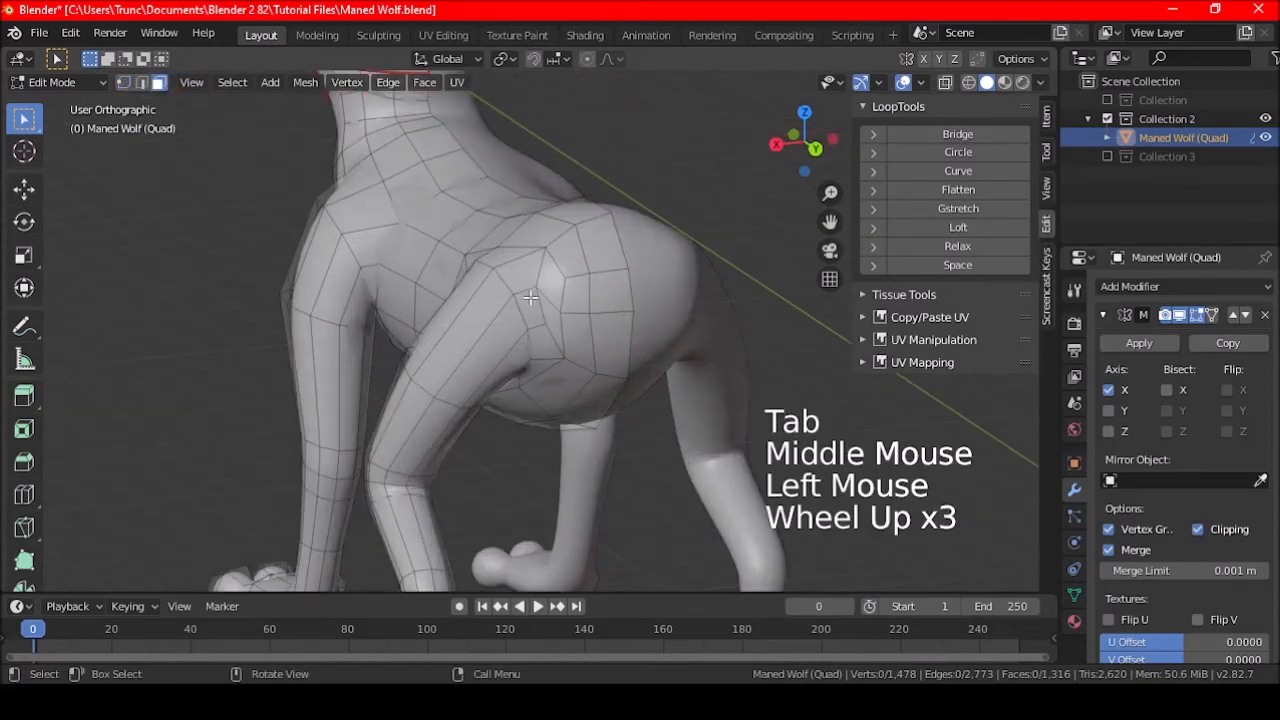
middle_click_drag(620, 320, 450, 320, "shift")
left_click(497, 296)
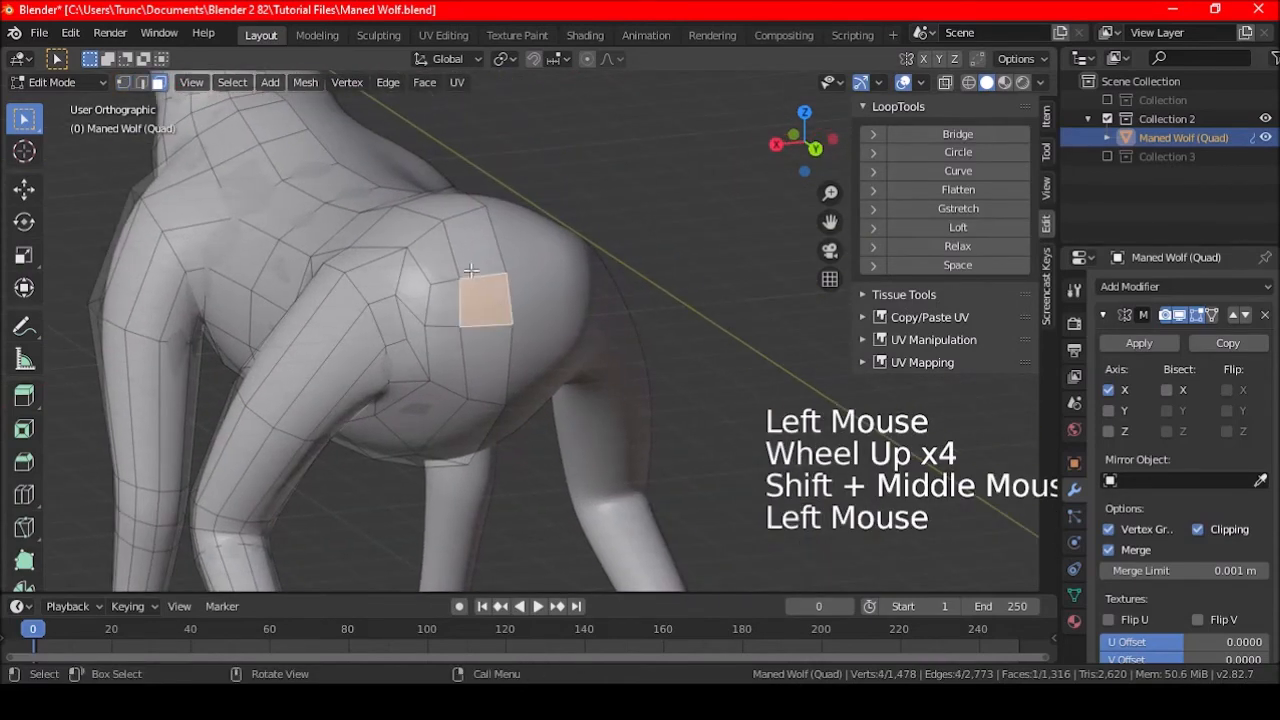
left_click(442, 298, "shift")
middle_click_drag(442, 298, 495, 343)
key("s")
left_click(568, 405)
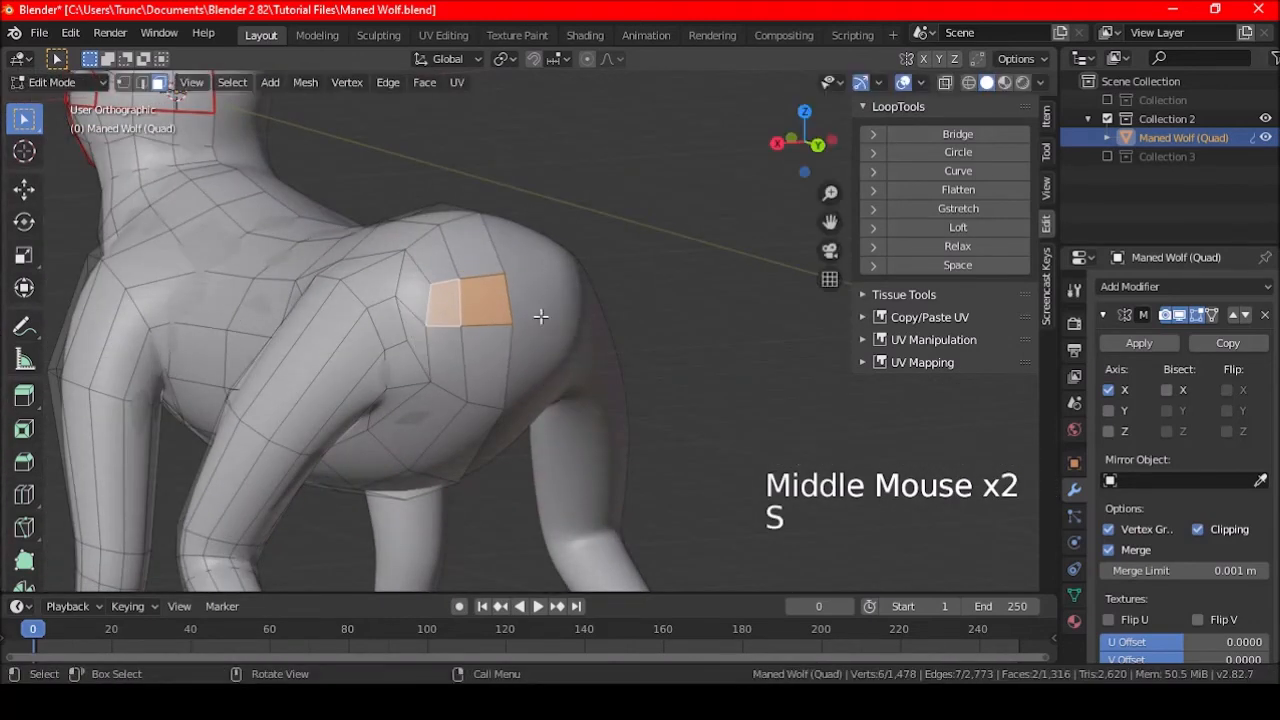
- Smooth the vertices of the two rump faces with Smoothing 1.000 and Repeat 4
left_click(123, 82)
right_click(400, 224)
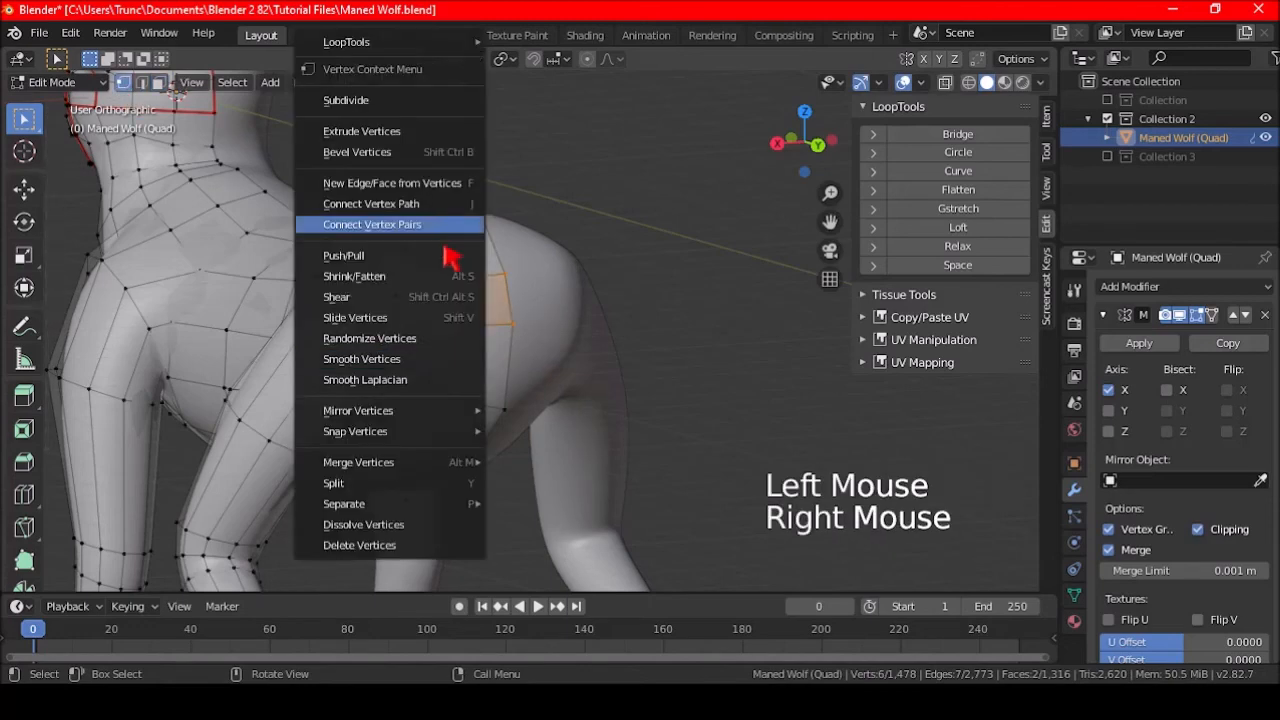
left_click(396, 359)
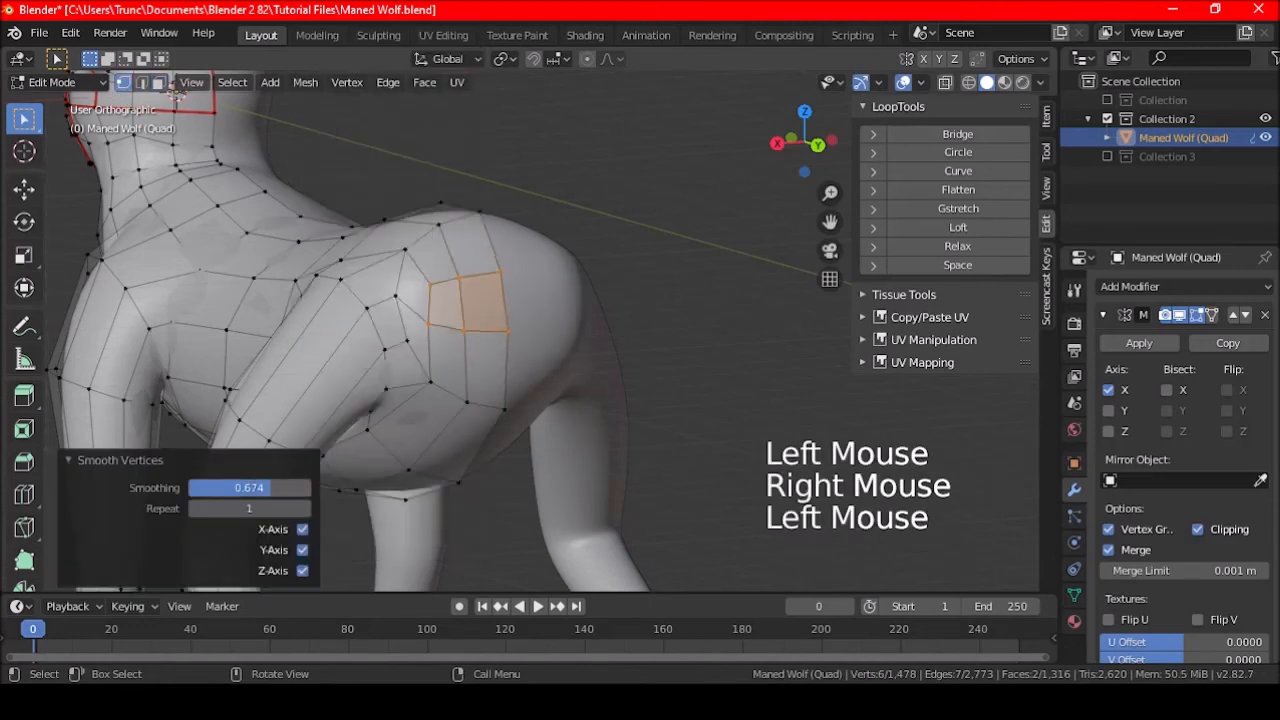
left_click(311, 511)
left_click(311, 511)
left_click(311, 511)
middle_click_drag(453, 348, 527, 340)
- Push the smoothed rump faces outward using Shrink/Fatten with an offset of -0.391 m
key("KP_3")
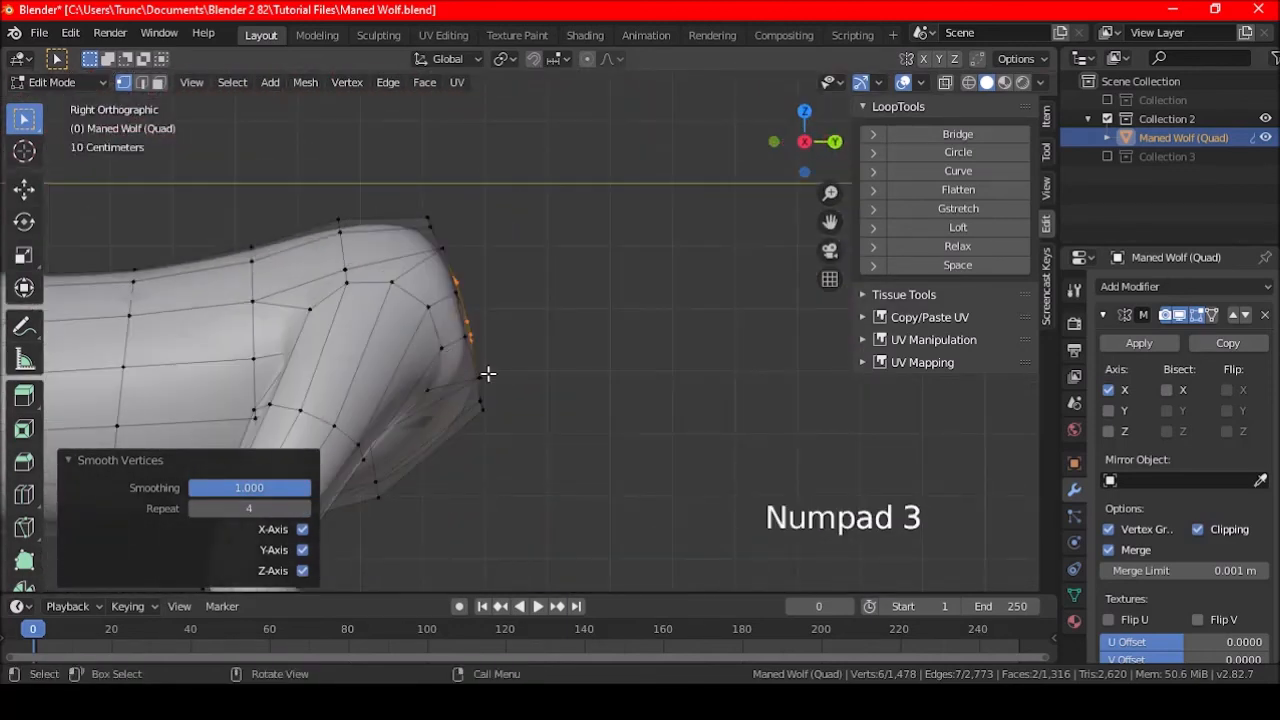
key("alt+s")
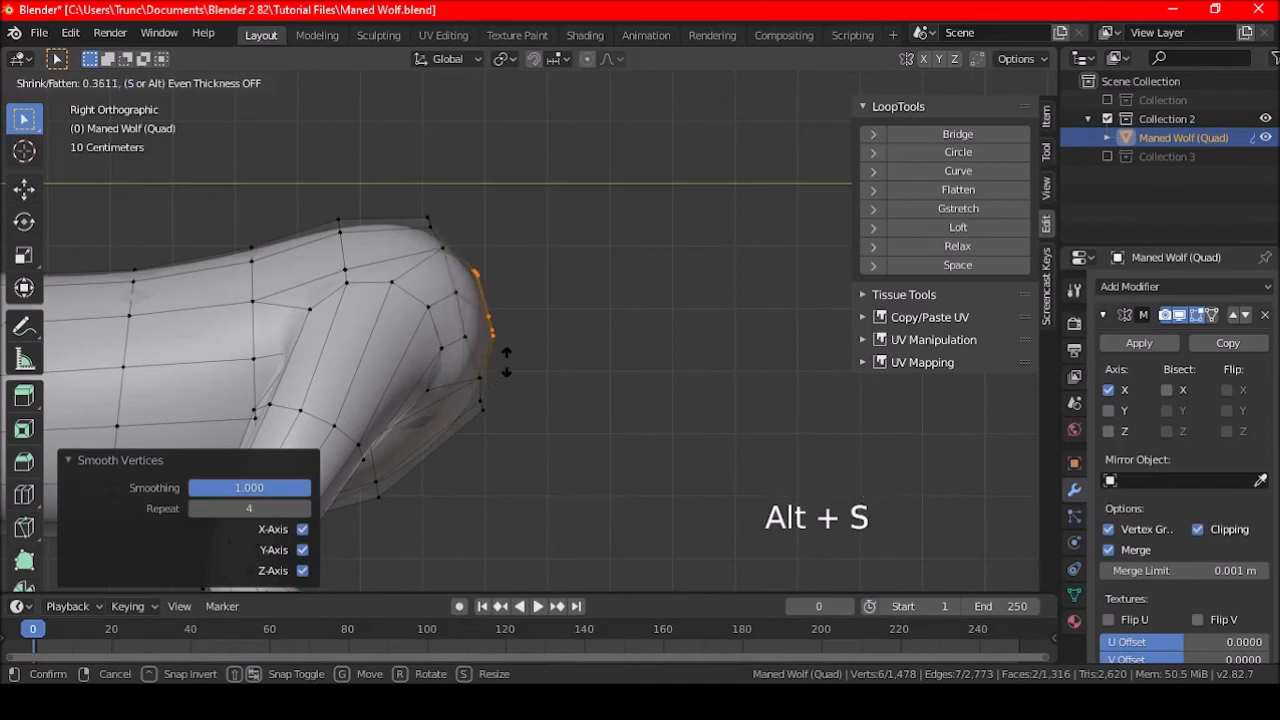
left_click(508, 360)
middle_click_drag(508, 360, 424, 362)
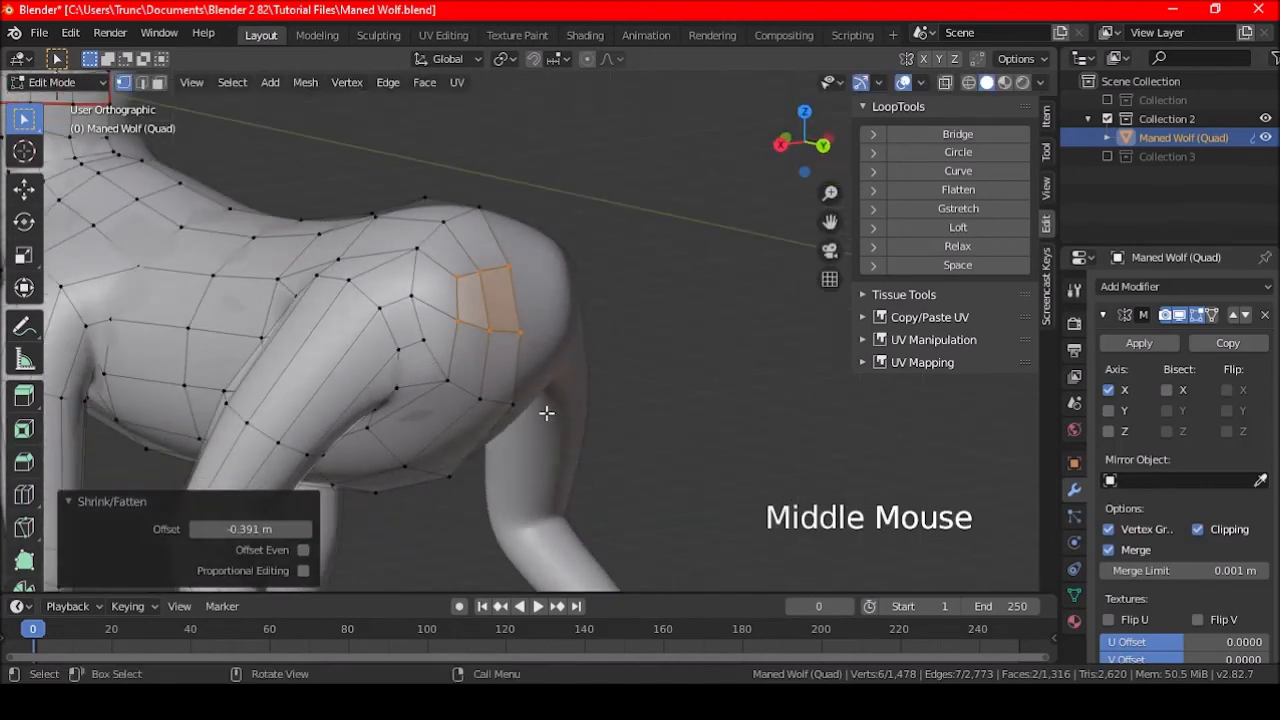
- Keep only the three upright edges of the rump faces selected, change the transform pivot, scale them, and clear the selection
left_click(143, 84)
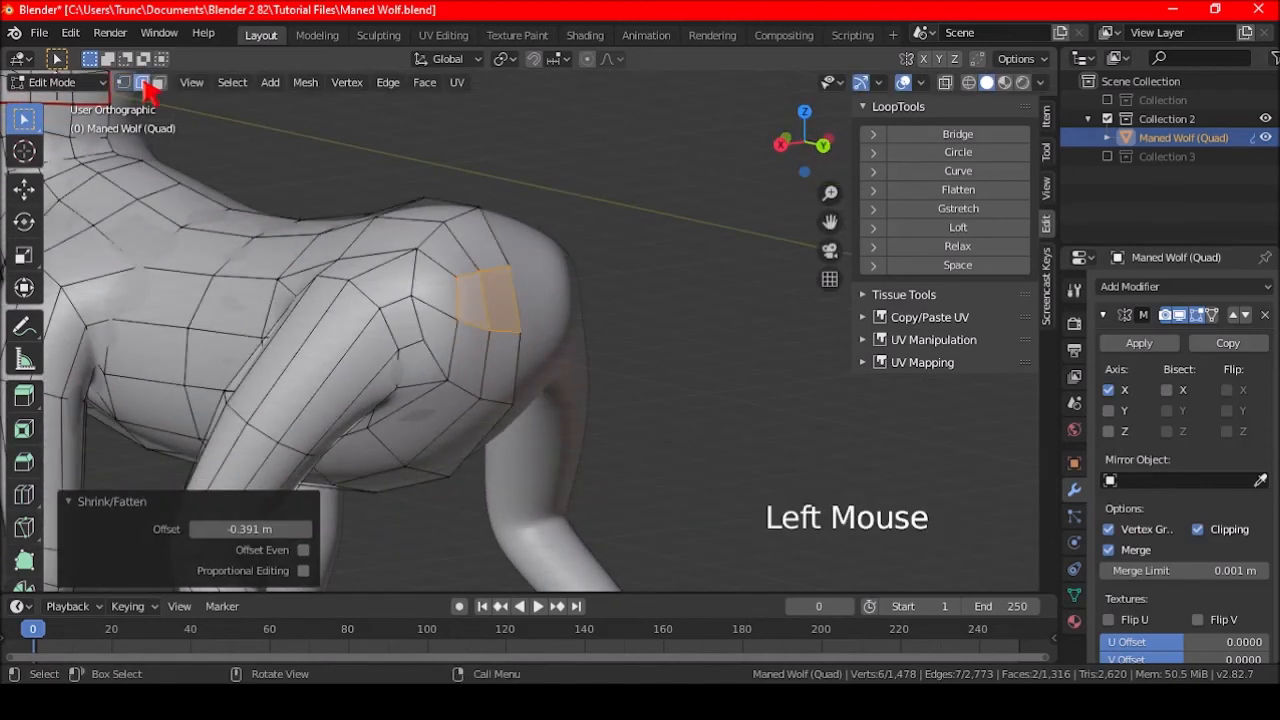
left_click(493, 266, "alt+shift")
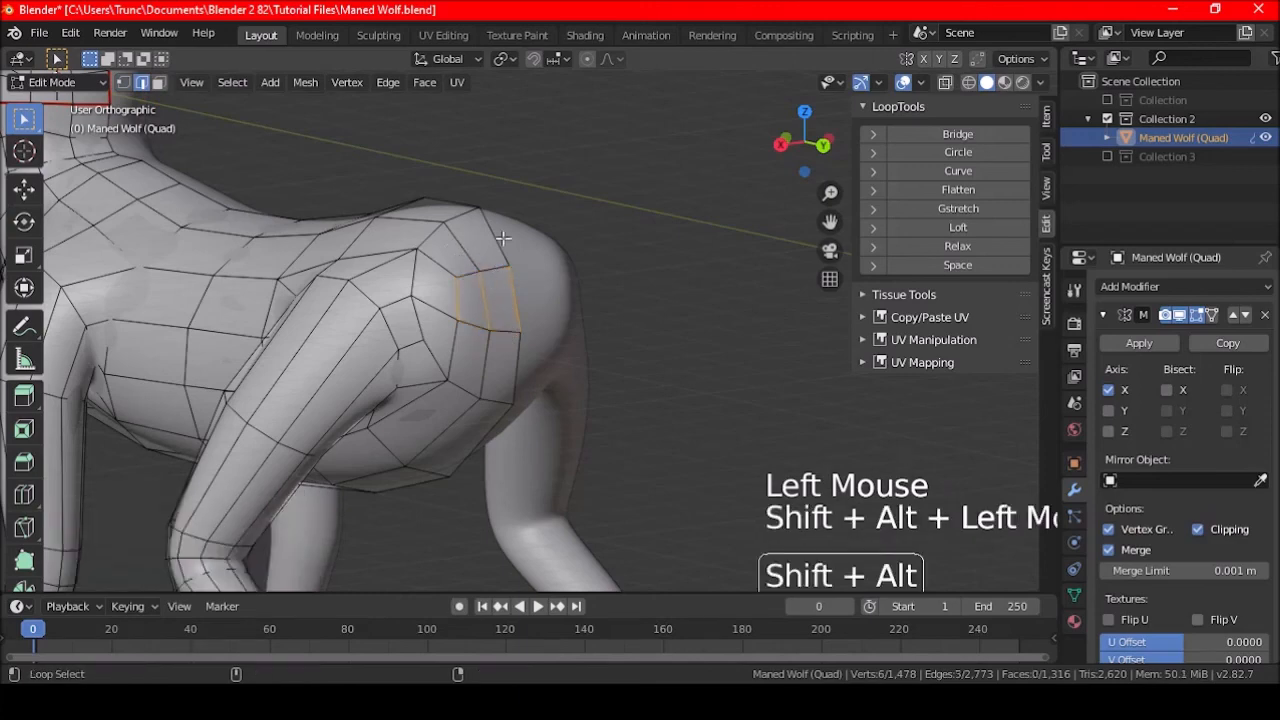
left_click(508, 60)
left_click(545, 120)
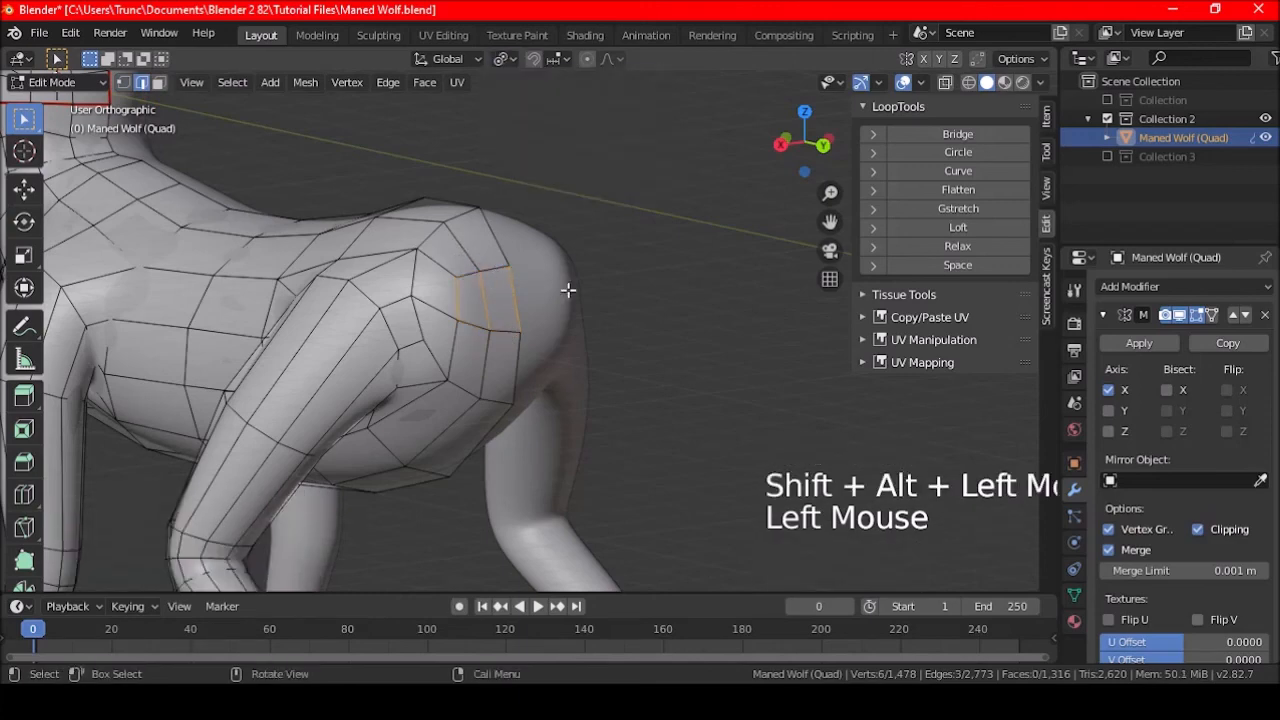
key("s")
left_click(599, 319)
middle_click_drag(599, 318, 491, 362)
key("a")
key("a")
key("a")
key("a")
key("a")
key("a")
scroll(490, 336, "down", 5)
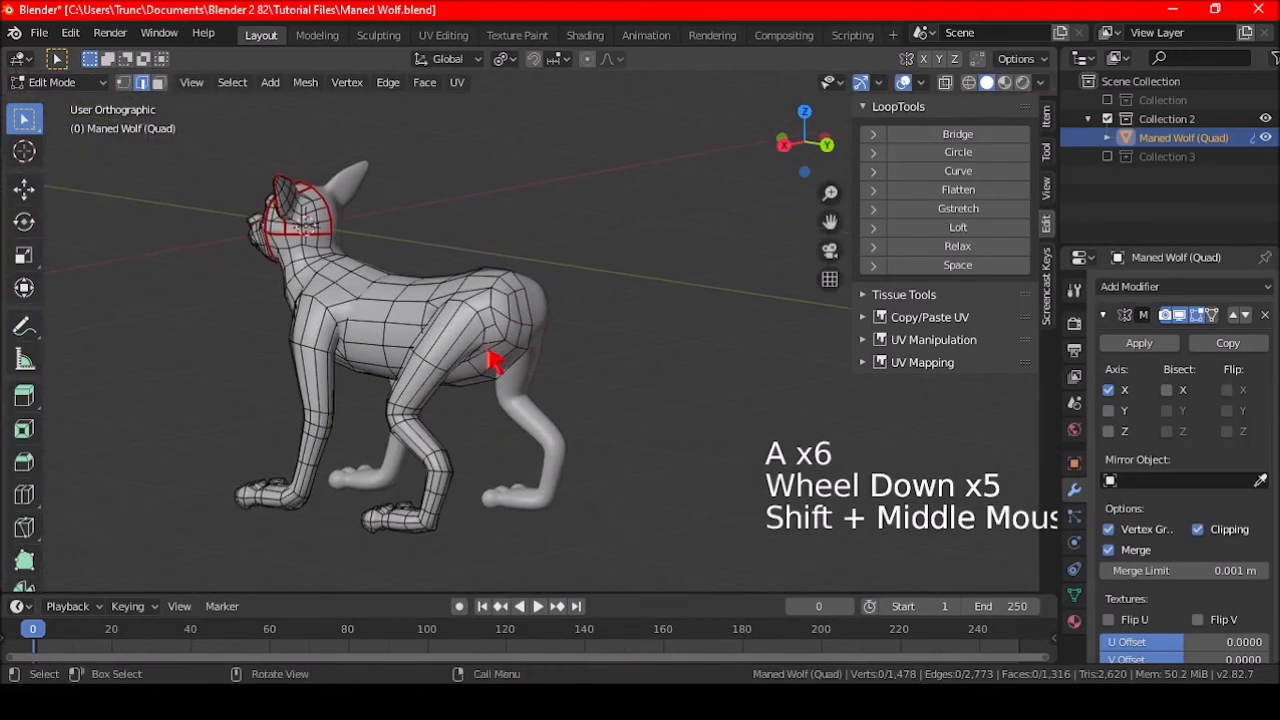
- Return the wolf to Object Mode with nothing selected and save the file
key("Tab")
middle_click_drag(366, 376, 580, 366)
scroll(571, 386, "up", 1)
key("a")
key("a")
key("a")
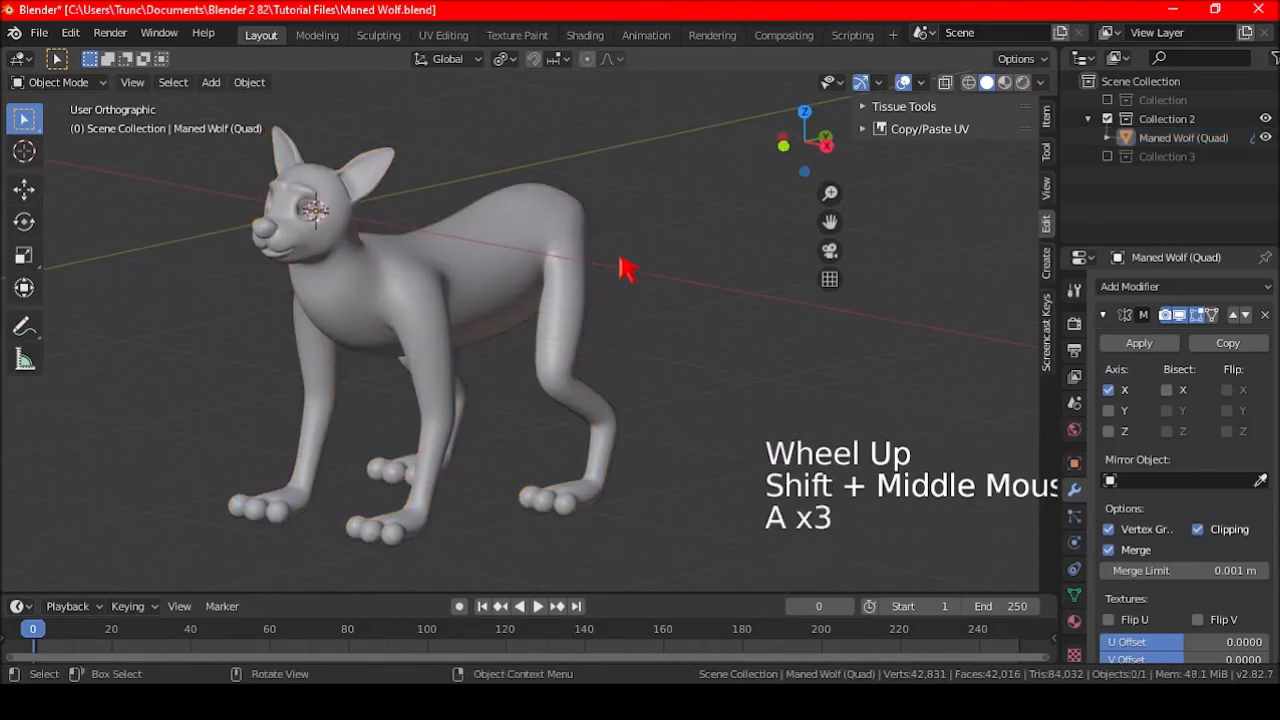
key("ctrl+s")
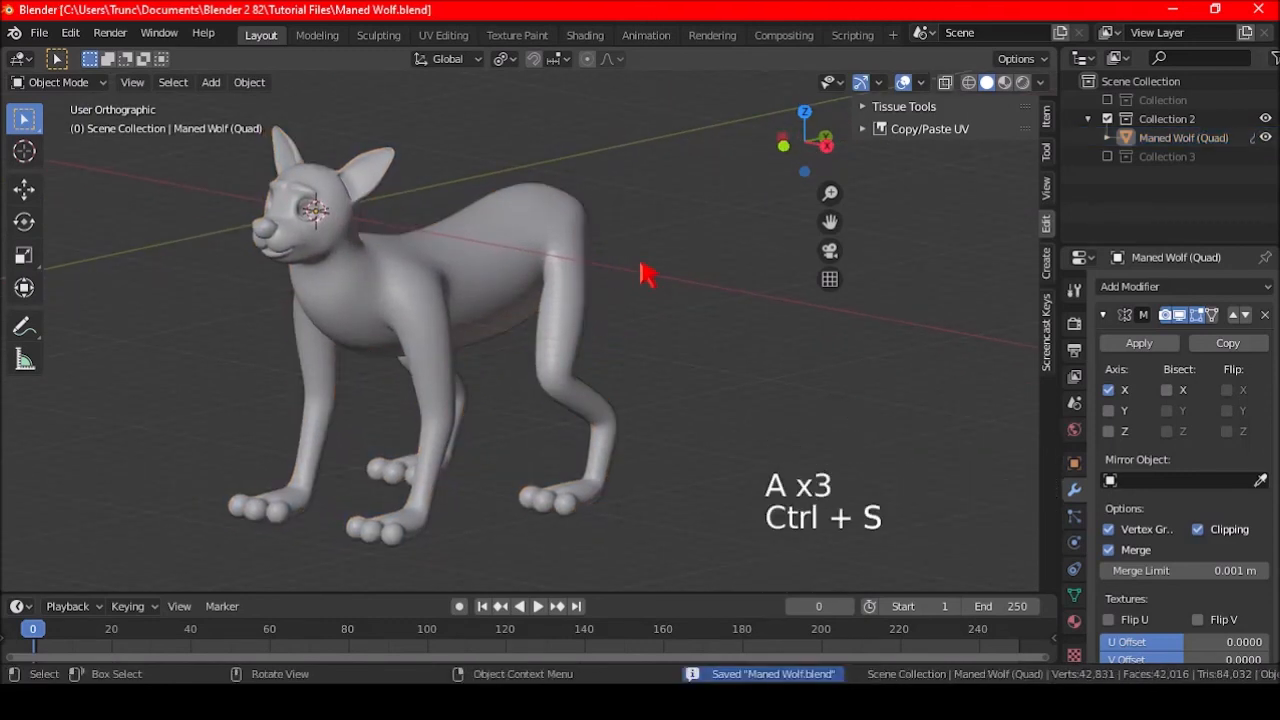